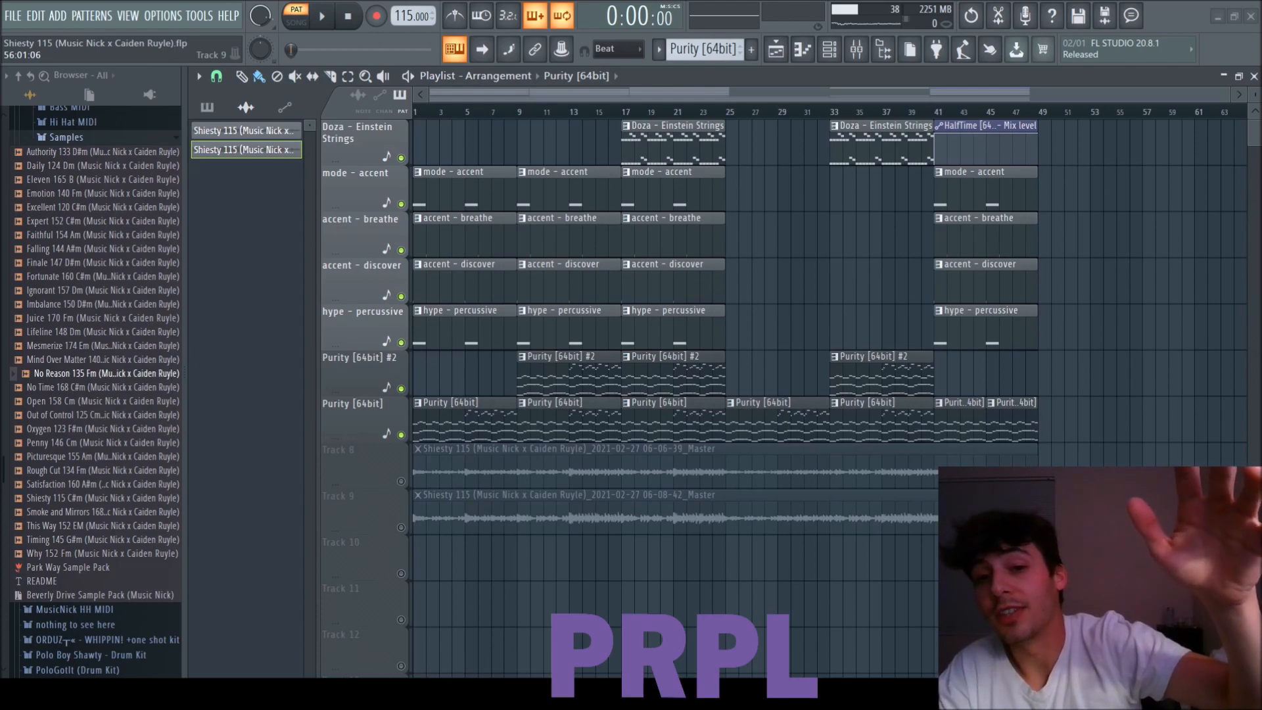
Browse the Park Way sample pack's Samples list and Hi Hat MIDI folder, leaving both collapsed.
{"action": "mouse_move", "coordinate": [3, 465]}
{"action": "left_mouse_down"}
{"action": "mouse_move", "coordinate": [3, 412]}
{"action": "mouse_move", "coordinate": [3, 452]}
{"action": "left_mouse_up"}
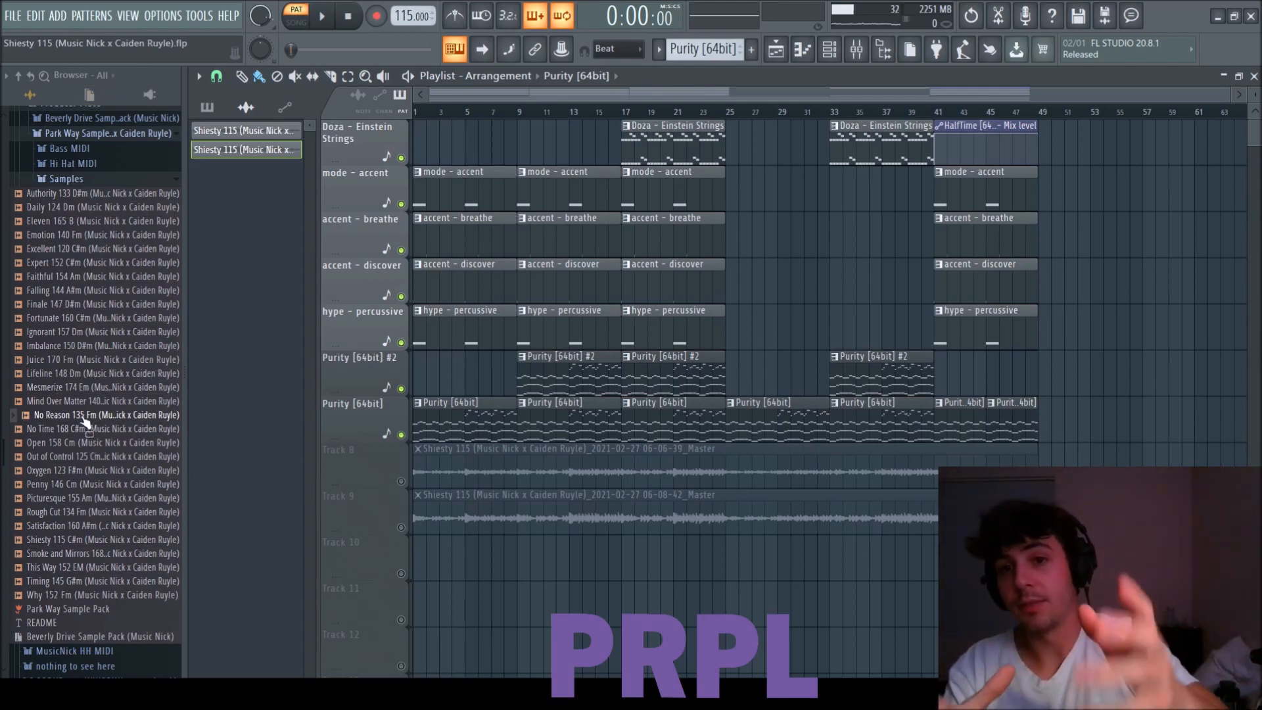
{"action": "scroll", "coordinate": [84, 422], "scroll_direction": "up", "scroll_amount": 3}
{"action": "scroll", "coordinate": [50, 471], "scroll_direction": "down", "scroll_amount": 5}
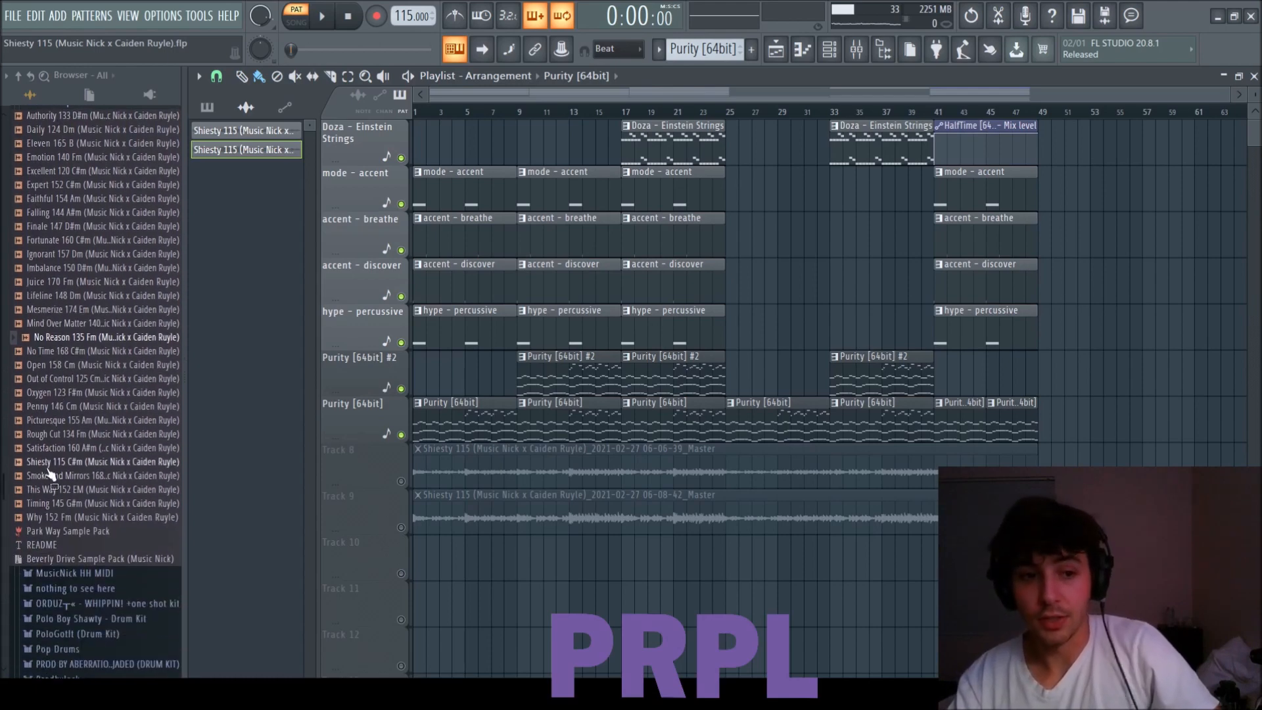
{"action": "scroll", "coordinate": [57, 479], "scroll_direction": "up", "scroll_amount": 5}
{"action": "left_click", "coordinate": [74, 262]}
{"action": "left_click", "coordinate": [76, 249]}
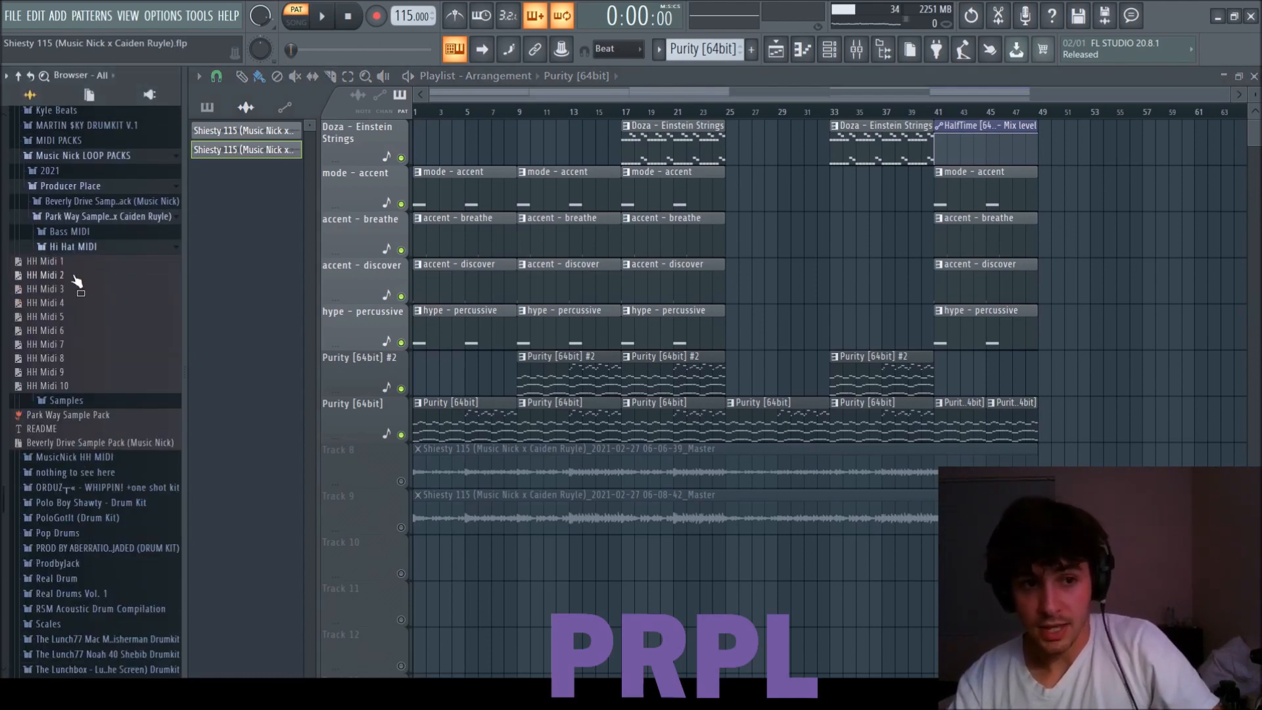
{"action": "left_click", "coordinate": [76, 247]}
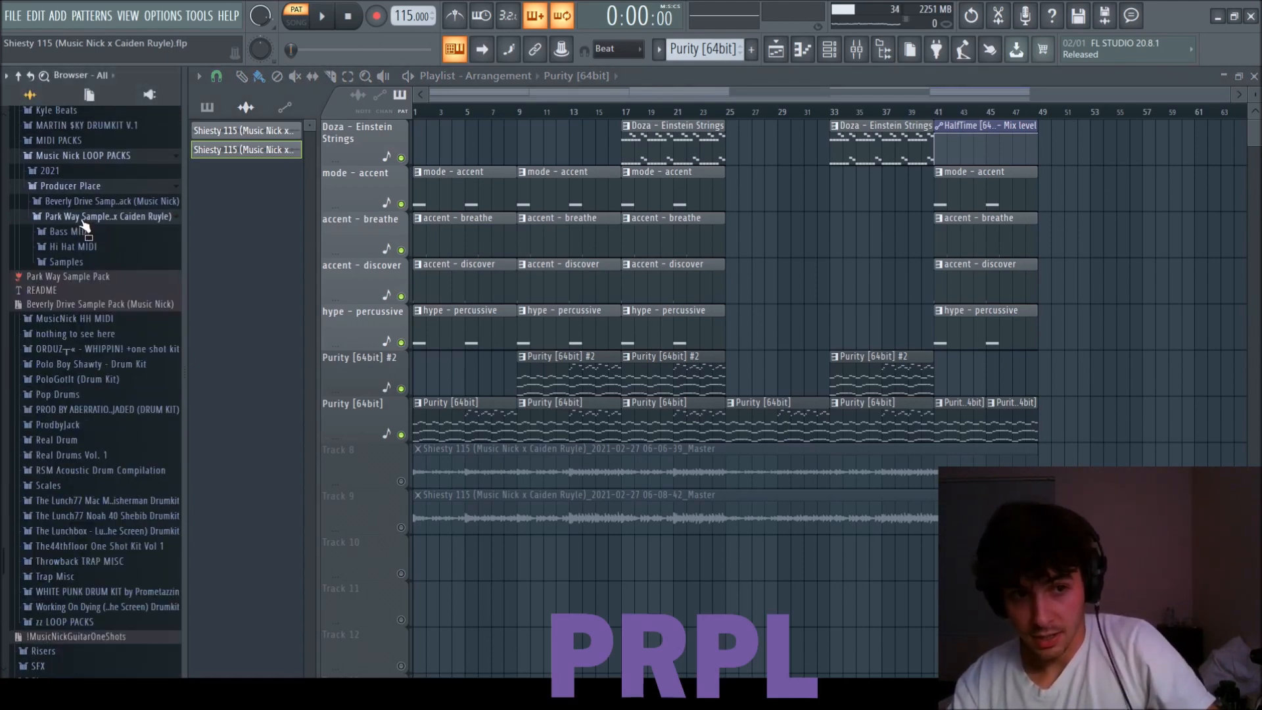
Look through the files in the Park Way pack's Bass MIDI folder and collapse it.
{"action": "left_click", "coordinate": [73, 233]}
{"action": "scroll", "coordinate": [82, 395], "scroll_direction": "down", "scroll_amount": 4}
{"action": "scroll", "coordinate": [79, 460], "scroll_direction": "up", "scroll_amount": 4}
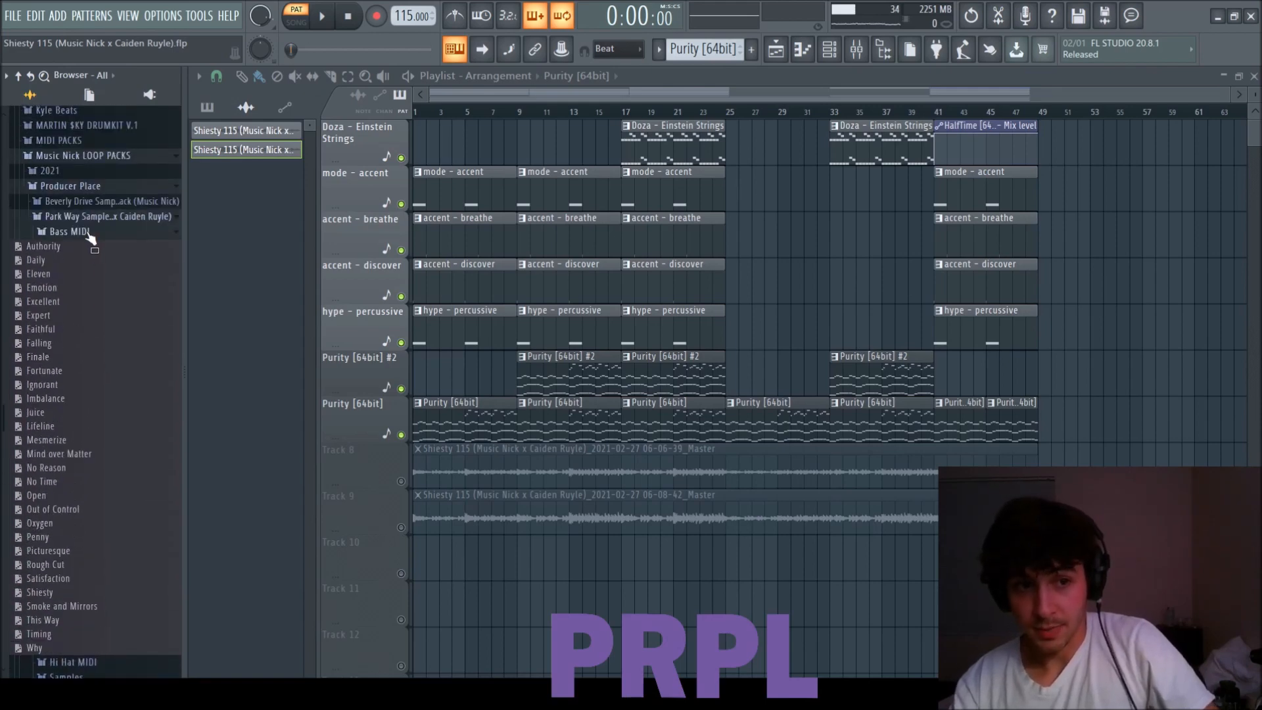
{"action": "left_click", "coordinate": [92, 232]}
{"action": "left_click", "coordinate": [93, 219]}
{"action": "left_click", "coordinate": [94, 218]}
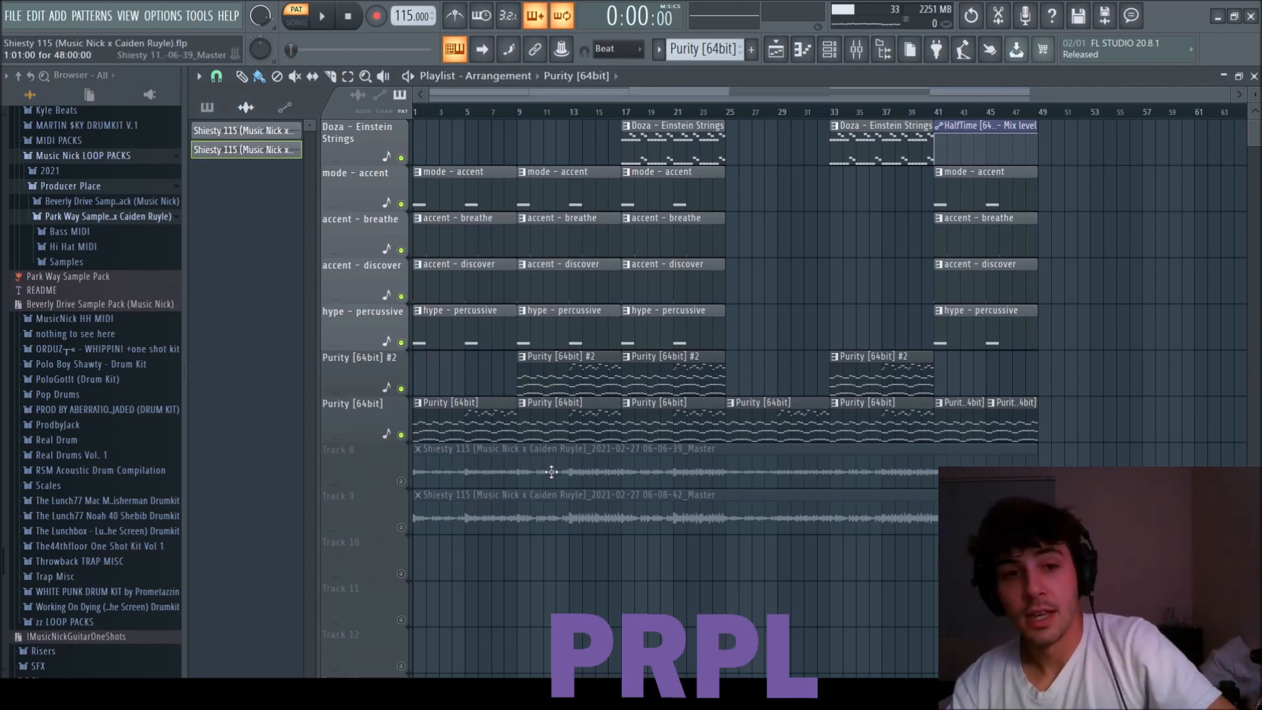
Open the Purity [64bit] instrument from its playlist pattern, view its preset list, and close the instrument.
{"action": "double_click", "coordinate": [500, 398]}
{"action": "left_click", "coordinate": [361, 281]}
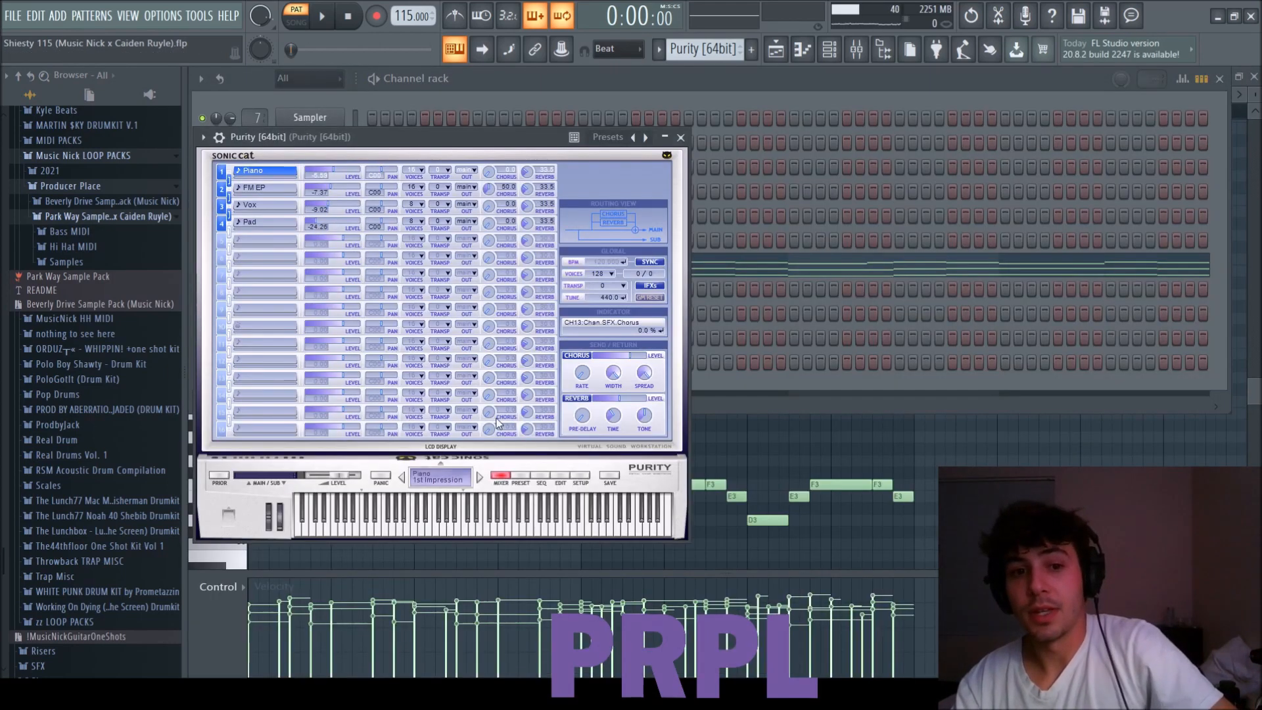
{"action": "left_click", "coordinate": [521, 477]}
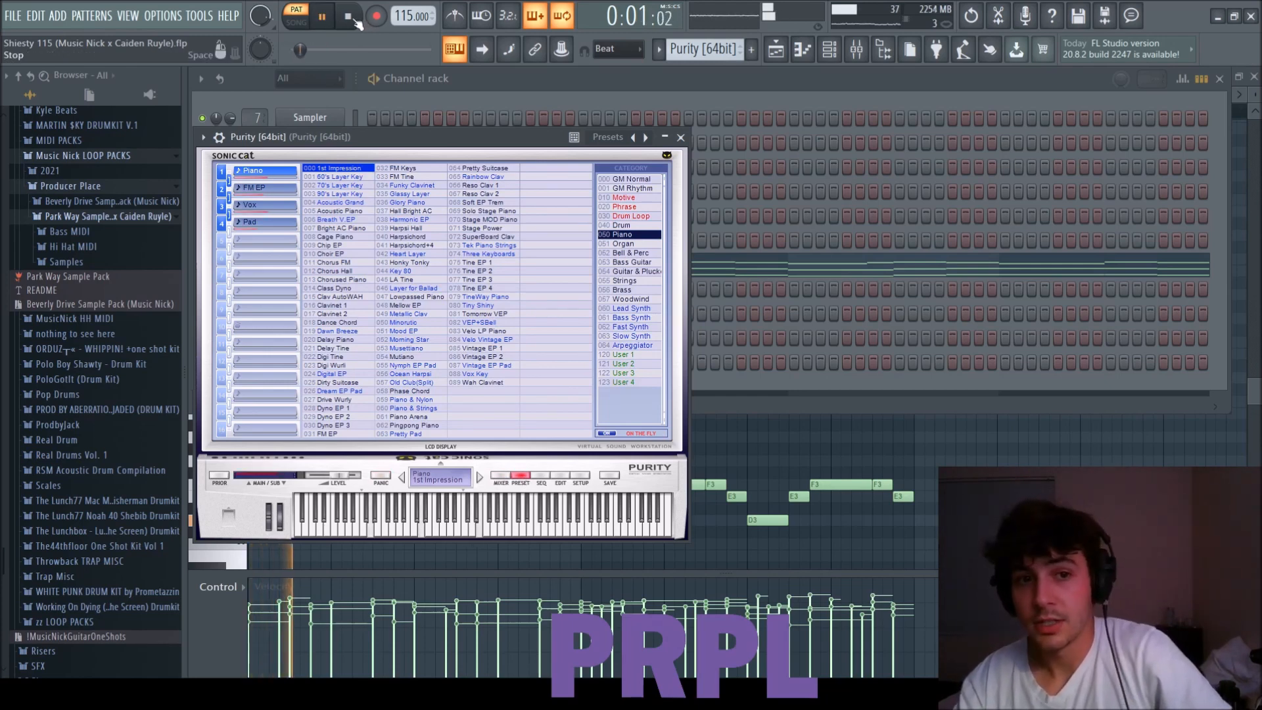
{"action": "left_click", "coordinate": [681, 138]}
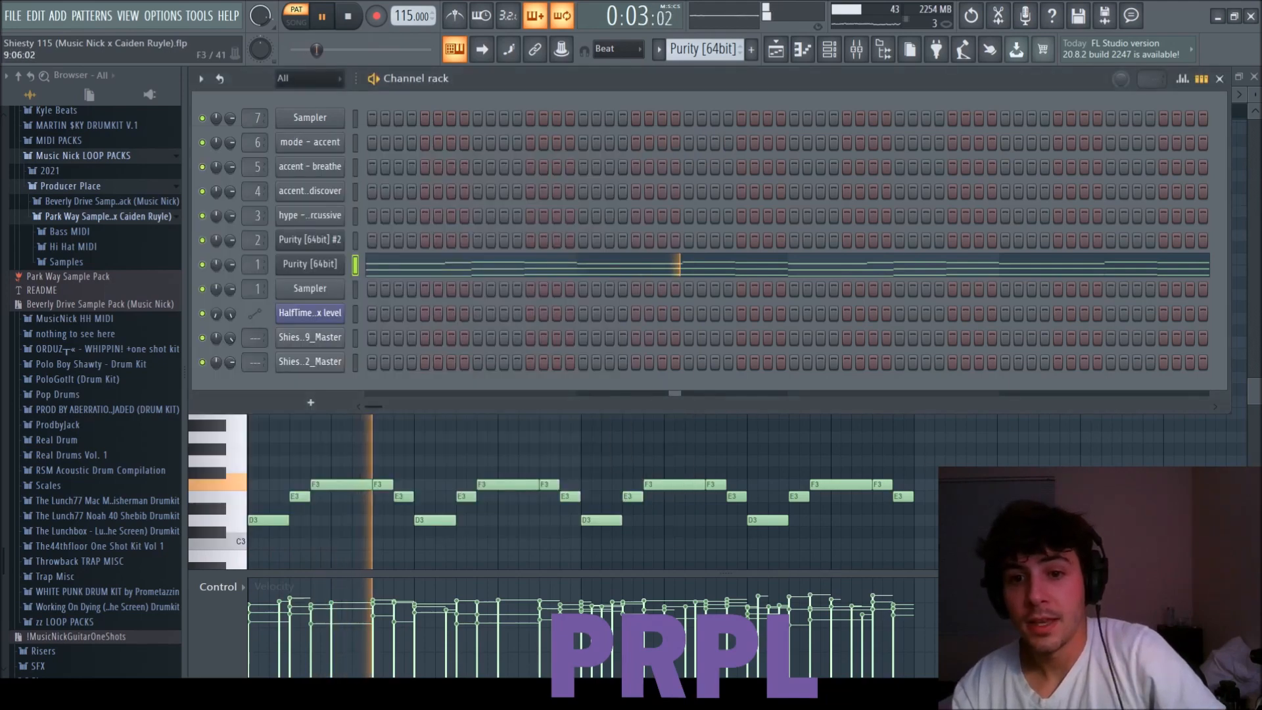
Examine the Purity [64bit] pattern's notes in the piano roll during playback, from the low octaves to the high melody, and stop playback.
{"action": "left_click", "coordinate": [934, 490]}
{"action": "scroll", "coordinate": [933, 490], "scroll_direction": "down", "scroll_amount": 1}
{"action": "scroll", "coordinate": [936, 489], "scroll_direction": "up", "scroll_amount": 3}
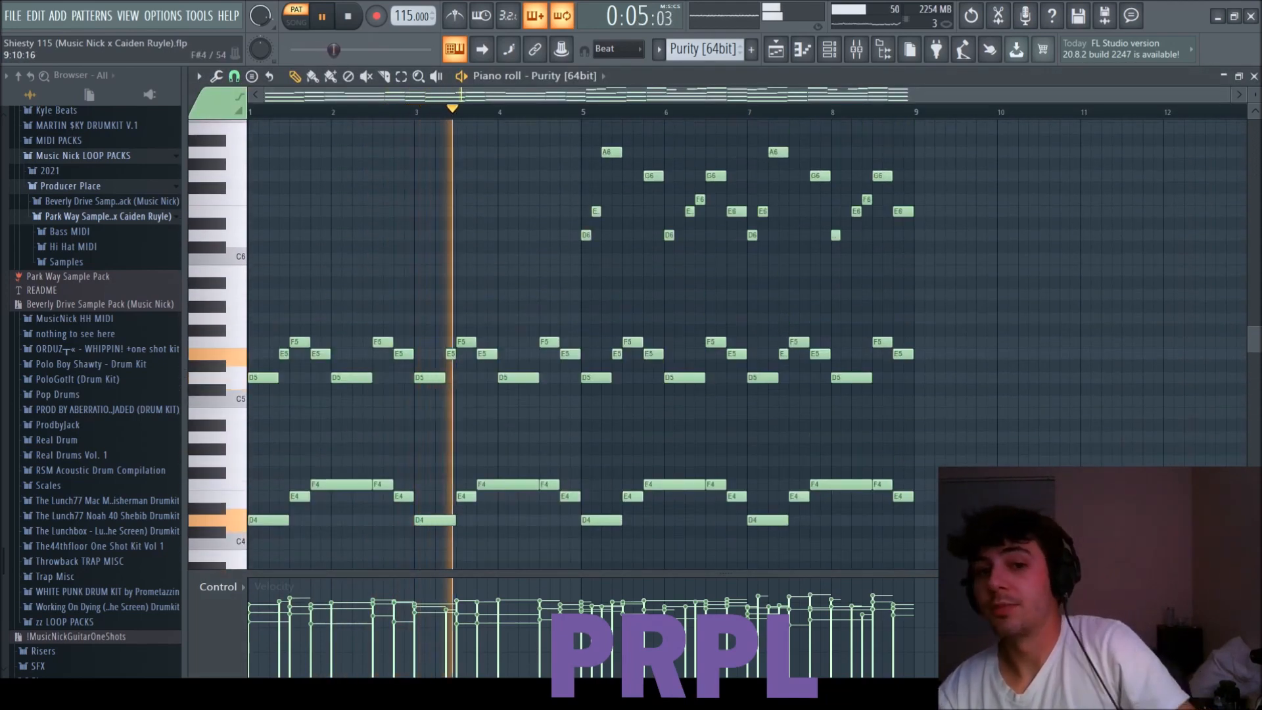
{"action": "scroll", "coordinate": [865, 453], "scroll_direction": "down", "scroll_amount": 3}
{"action": "scroll", "coordinate": [555, 175], "scroll_direction": "up", "scroll_amount": 2}
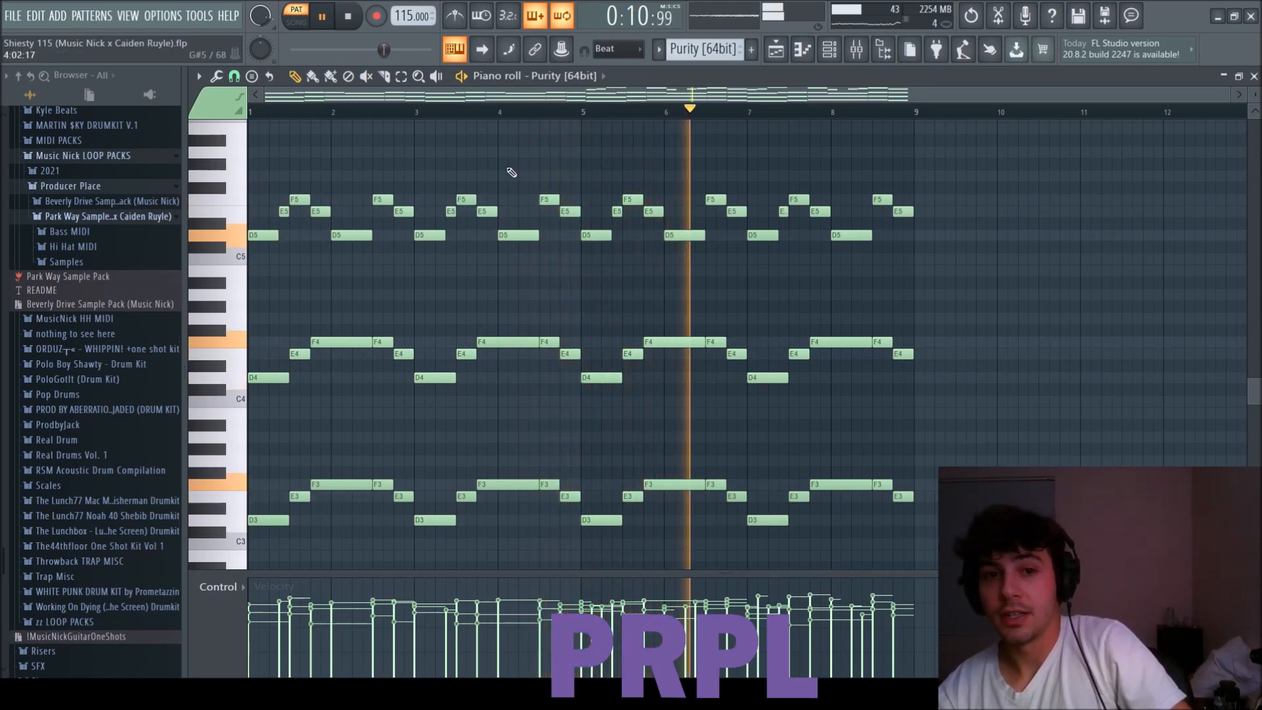
{"action": "scroll", "coordinate": [702, 336], "scroll_direction": "up", "scroll_amount": 6}
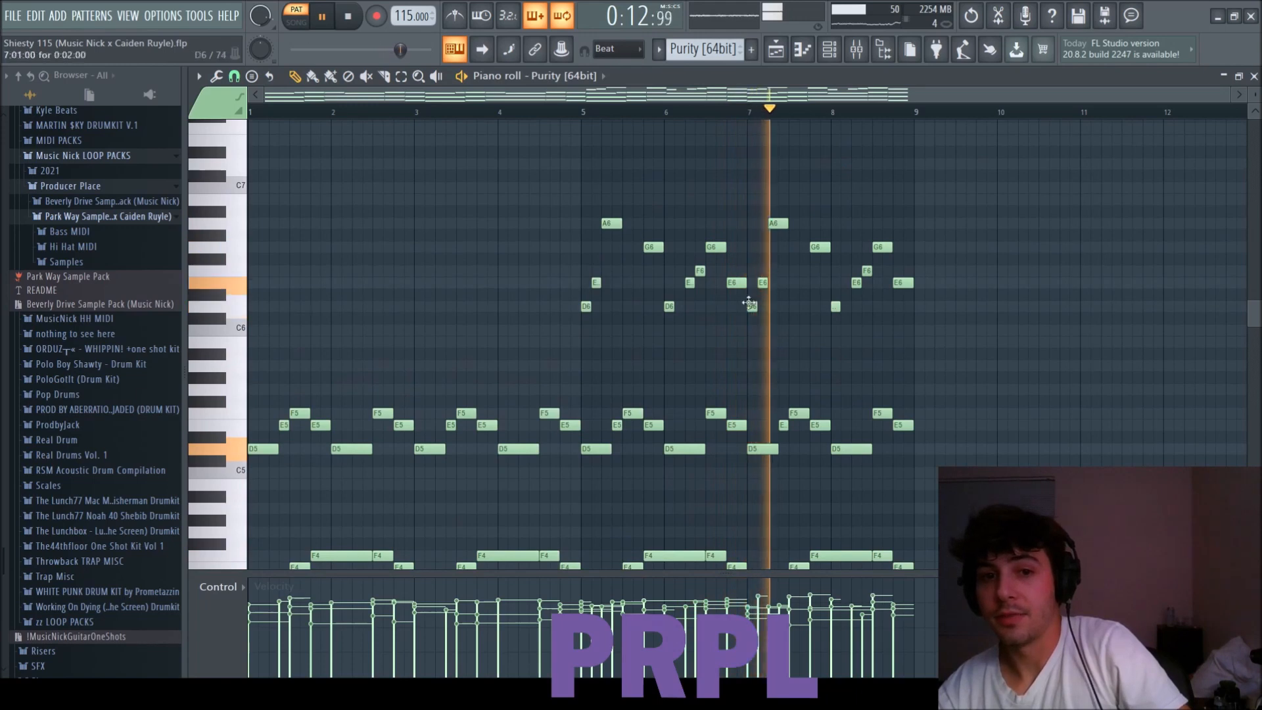
{"action": "scroll", "coordinate": [766, 344], "scroll_direction": "down", "scroll_amount": 4}
{"action": "scroll", "coordinate": [766, 345], "scroll_direction": "up", "scroll_amount": 3}
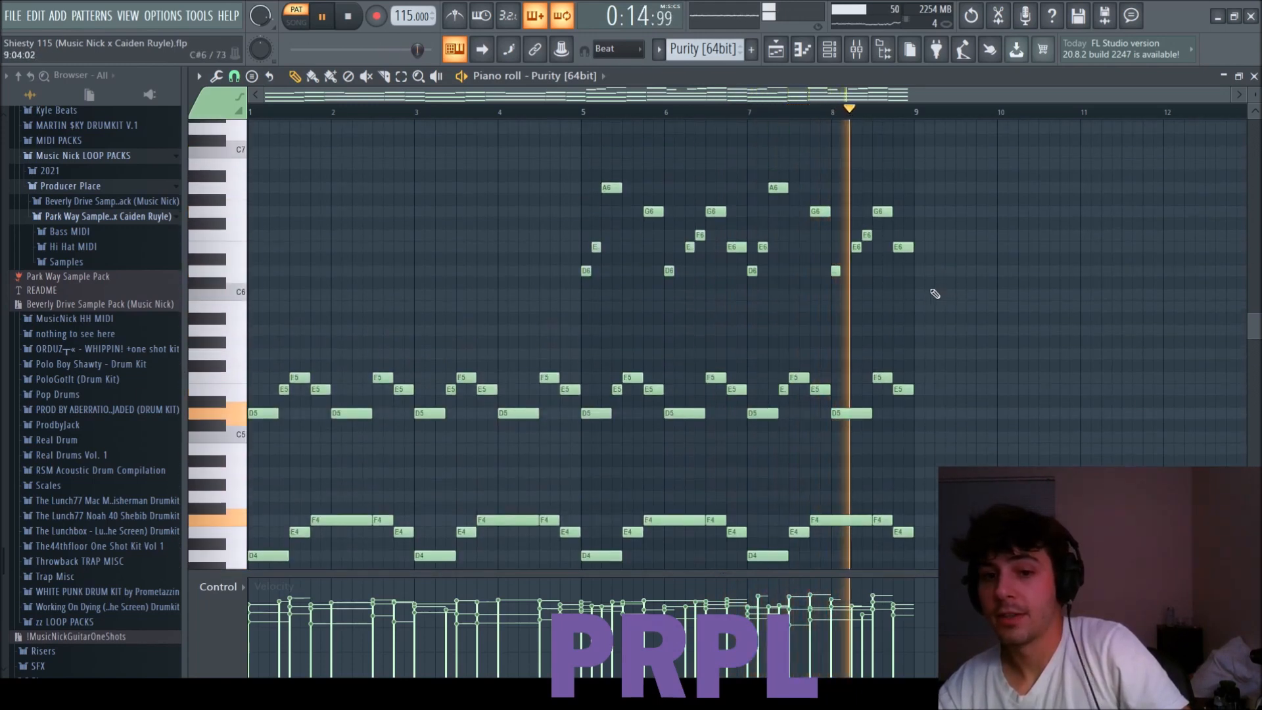
{"action": "key", "text": "space"}
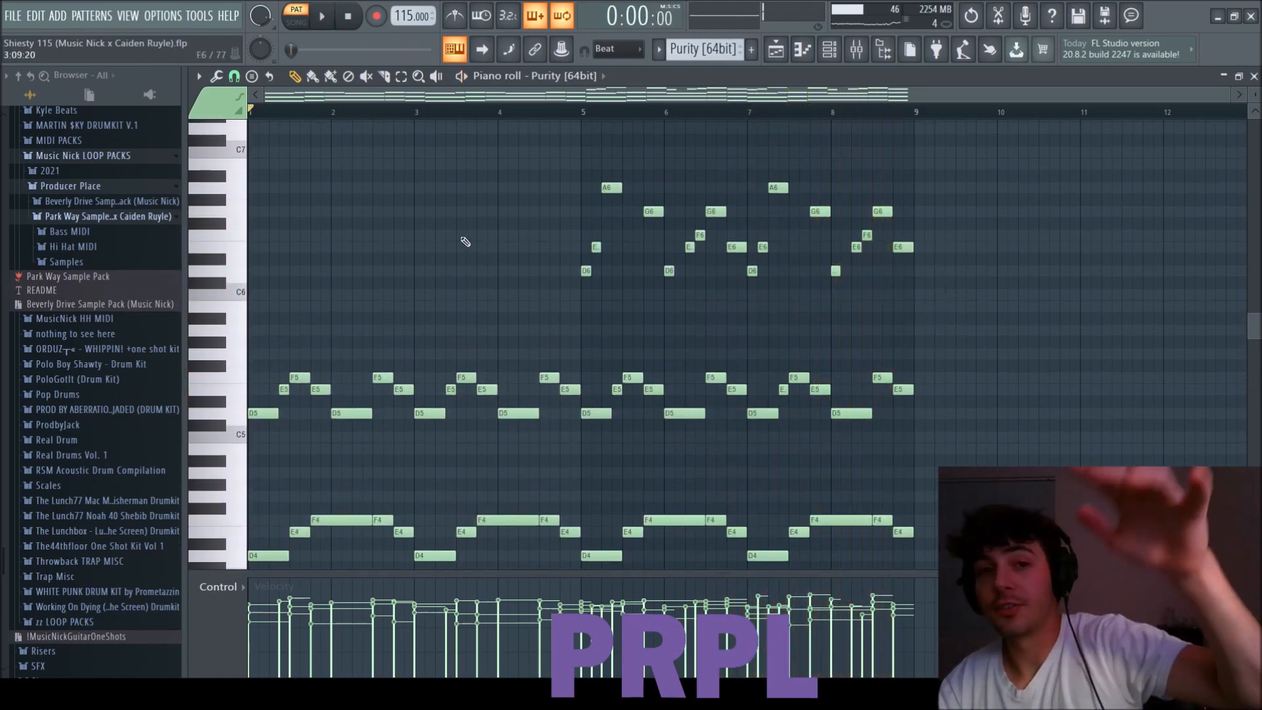
Review the stacked octave layers of the Purity [64bit] melody and the extra high notes starting at bar 5.
{"action": "scroll", "coordinate": [465, 239], "scroll_direction": "down", "scroll_amount": 6}
{"action": "scroll", "coordinate": [325, 328], "scroll_direction": "up", "scroll_amount": 2}
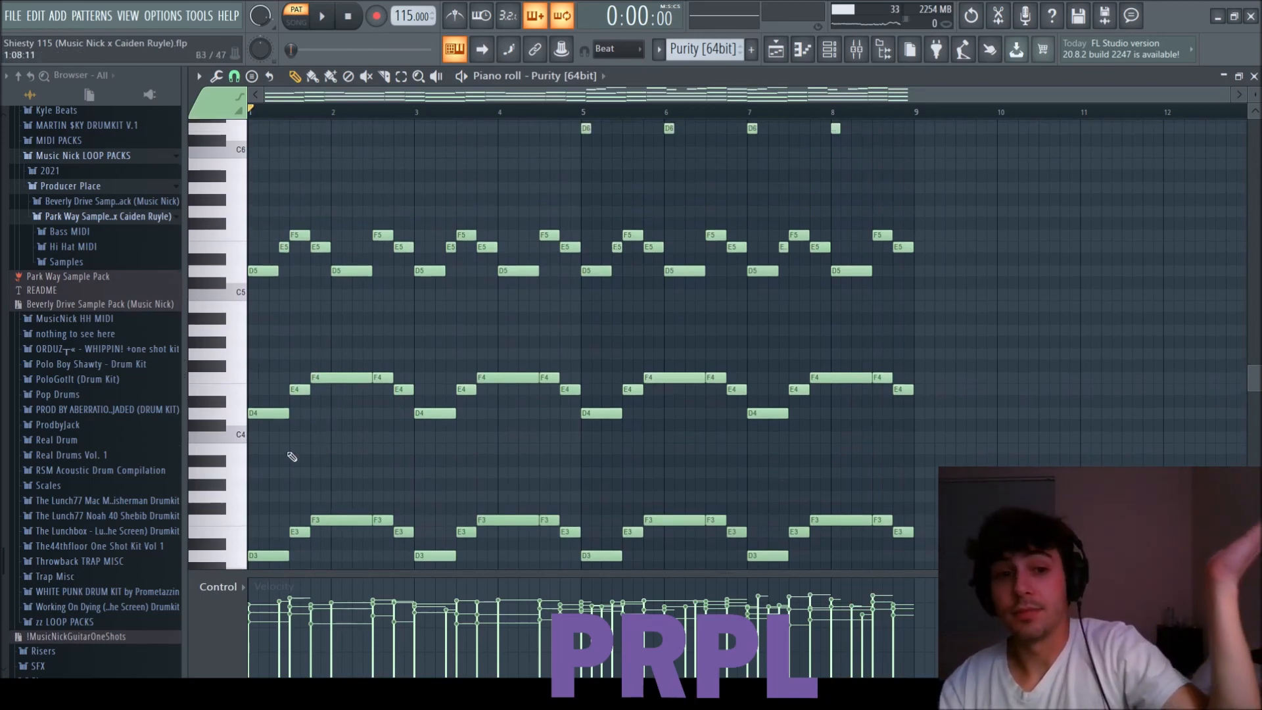
{"action": "scroll", "coordinate": [296, 394], "scroll_direction": "down", "scroll_amount": 2}
{"action": "scroll", "coordinate": [277, 244], "scroll_direction": "up", "scroll_amount": 2}
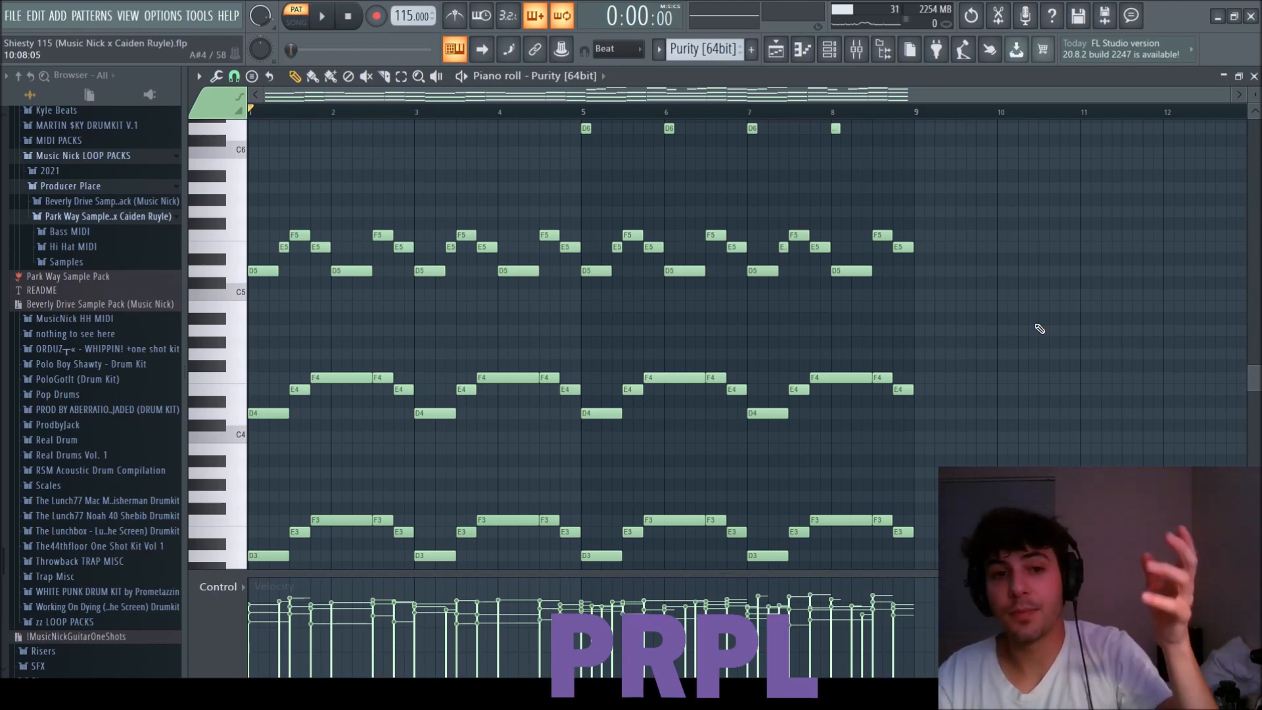
{"action": "left_click_drag", "start_coordinate": [275, 563], "coordinate": [261, 255]}
{"action": "left_click_drag", "start_coordinate": [937, 265], "coordinate": [271, 195]}
{"action": "left_click_drag", "start_coordinate": [936, 408], "coordinate": [302, 312]}
{"action": "left_click_drag", "start_coordinate": [949, 548], "coordinate": [328, 464]}
{"action": "scroll", "coordinate": [390, 457], "scroll_direction": "up", "scroll_amount": 4}
{"action": "left_click_drag", "start_coordinate": [929, 264], "coordinate": [573, 221]}
{"action": "right_click", "coordinate": [497, 219]}
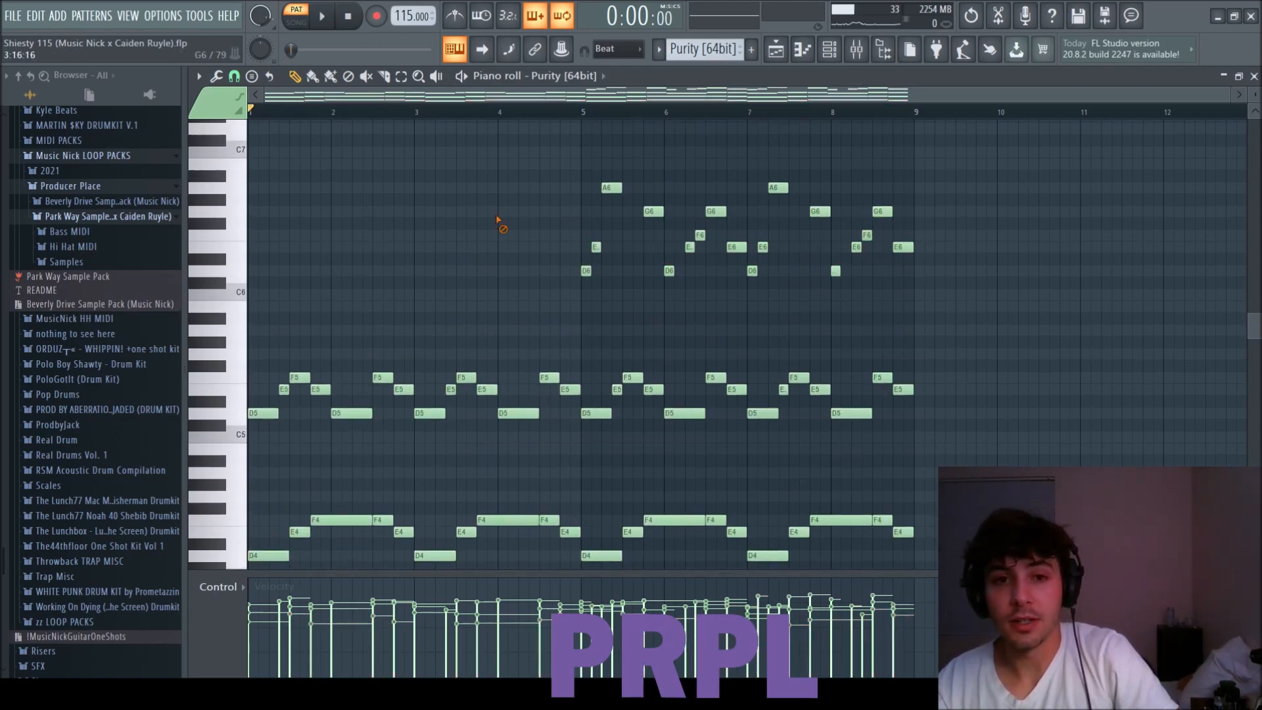
Compare the melody's octave layers and select the E5 and F5 notes across bars 1 to 8.
{"action": "scroll", "coordinate": [408, 353], "scroll_direction": "down", "scroll_amount": 3}
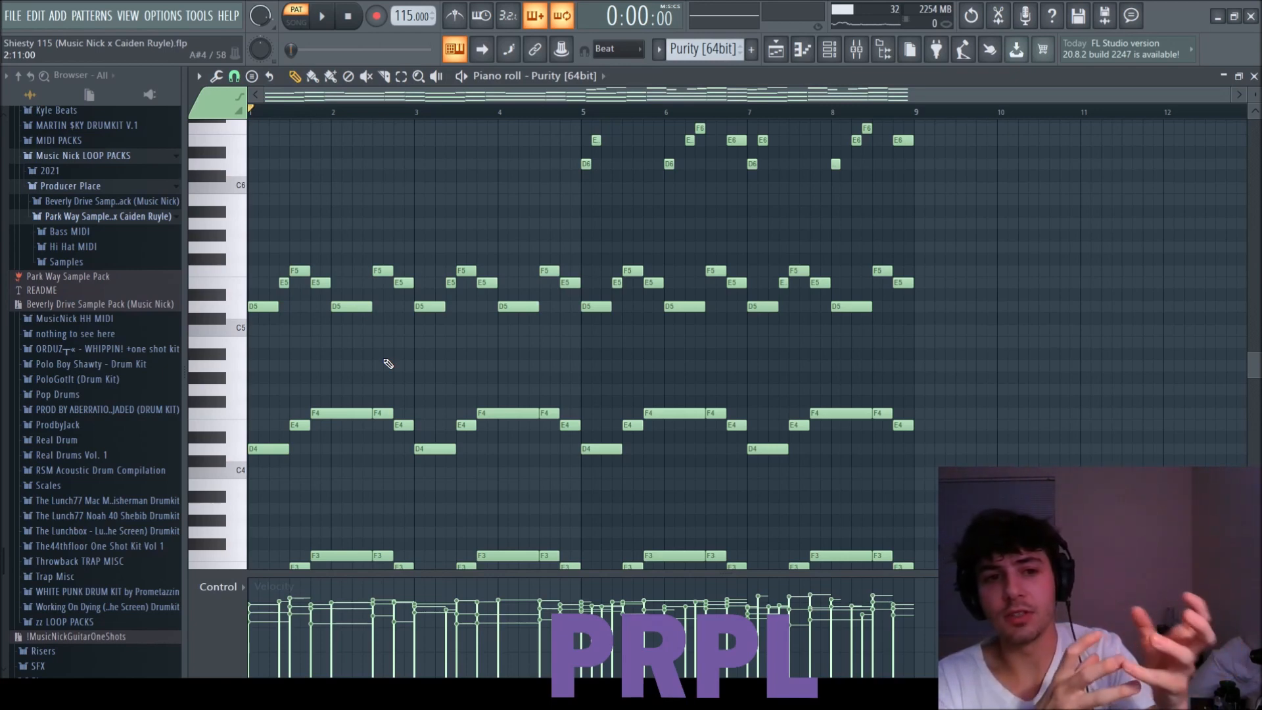
{"action": "scroll", "coordinate": [309, 495], "scroll_direction": "down", "scroll_amount": 2}
{"action": "left_click_drag", "start_coordinate": [286, 545], "coordinate": [267, 197]}
{"action": "scroll", "coordinate": [315, 357], "scroll_direction": "up", "scroll_amount": 1}
{"action": "scroll", "coordinate": [315, 357], "scroll_direction": "up", "scroll_amount": 2}
{"action": "right_click", "coordinate": [407, 243]}
{"action": "left_click_drag", "start_coordinate": [939, 334], "coordinate": [276, 273]}
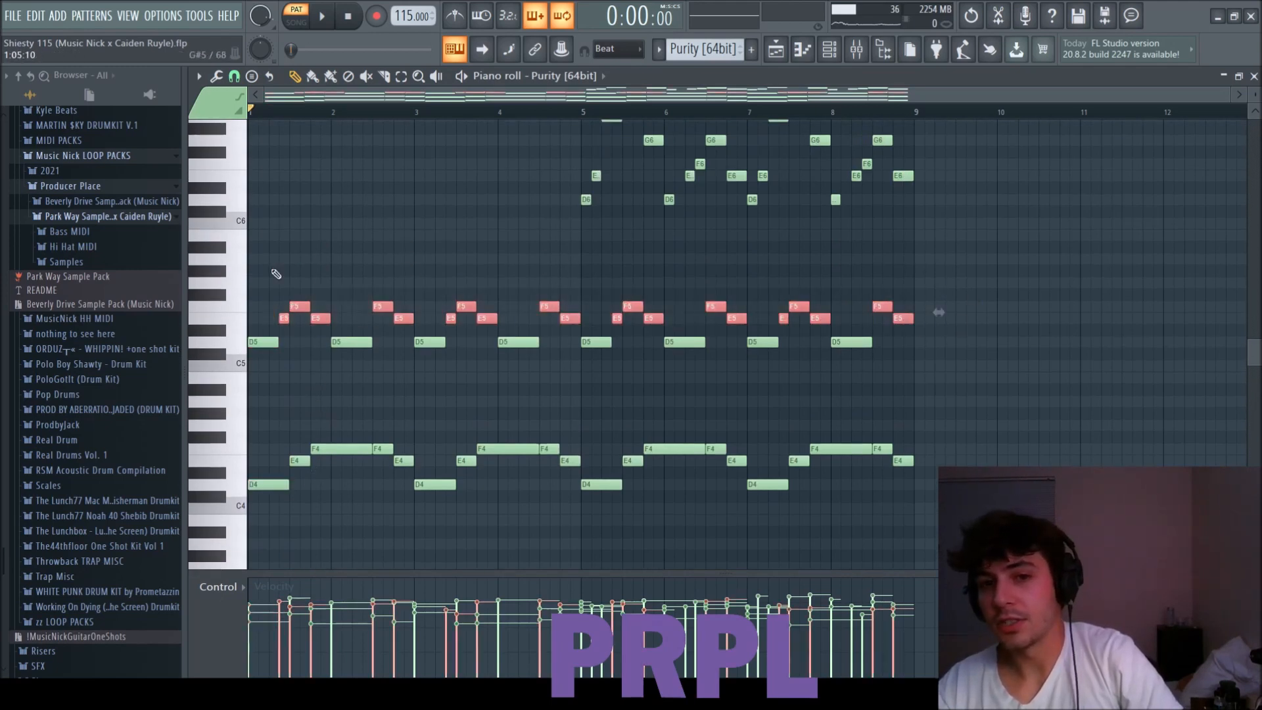
{"action": "scroll", "coordinate": [309, 291], "scroll_direction": "up", "scroll_amount": 1}
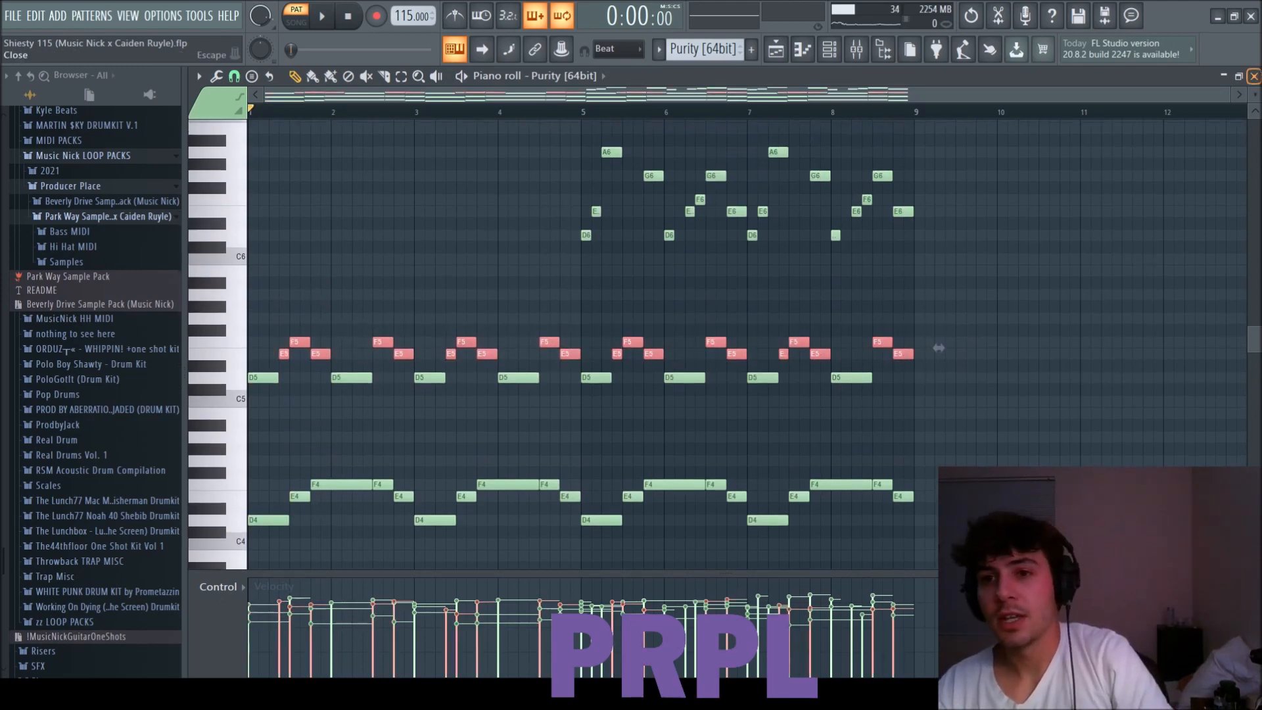
Leave the piano roll, check the preset used by the Purity [64bit] instrument, and close the instrument.
{"action": "key", "text": "Escape"}
{"action": "left_click", "coordinate": [326, 265]}
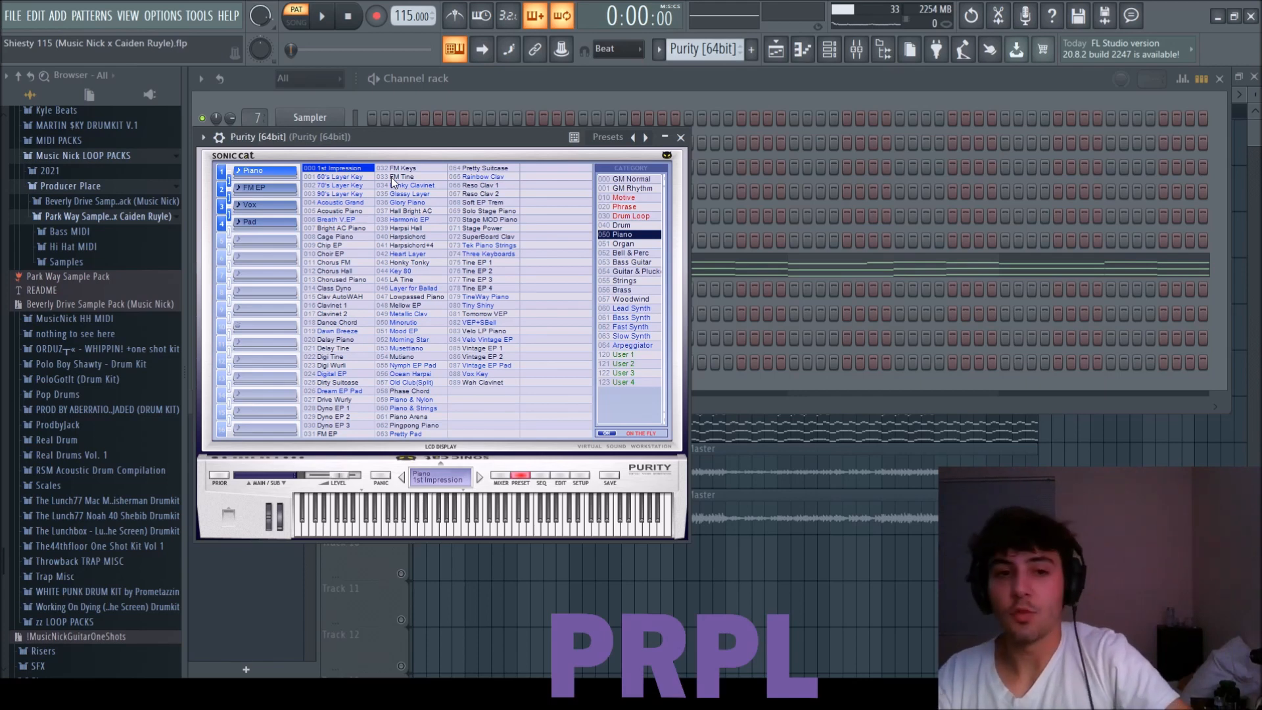
{"action": "left_click", "coordinate": [682, 136]}
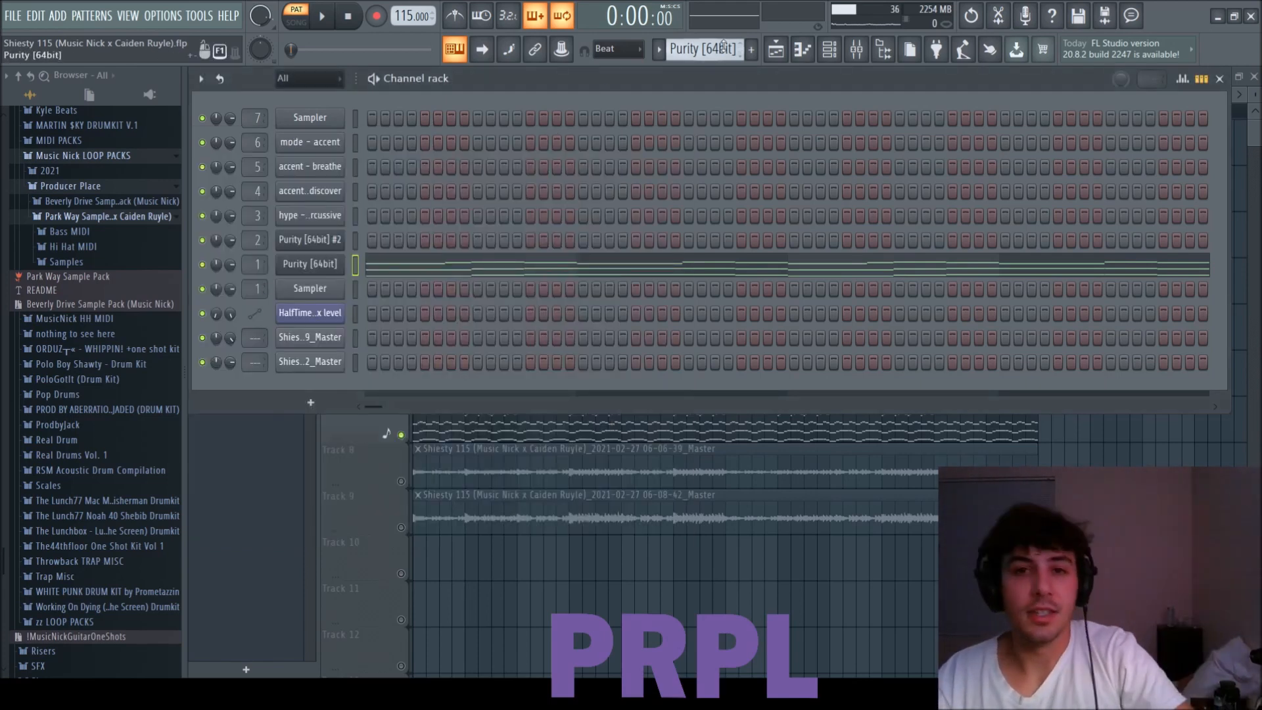
Switch to the Purity [64bit] #2 pattern, check its instrument's preset, and close the instrument.
{"action": "scroll", "coordinate": [724, 46], "scroll_direction": "down", "scroll_amount": 1}
{"action": "scroll", "coordinate": [706, 55], "scroll_direction": "down", "scroll_amount": 1}
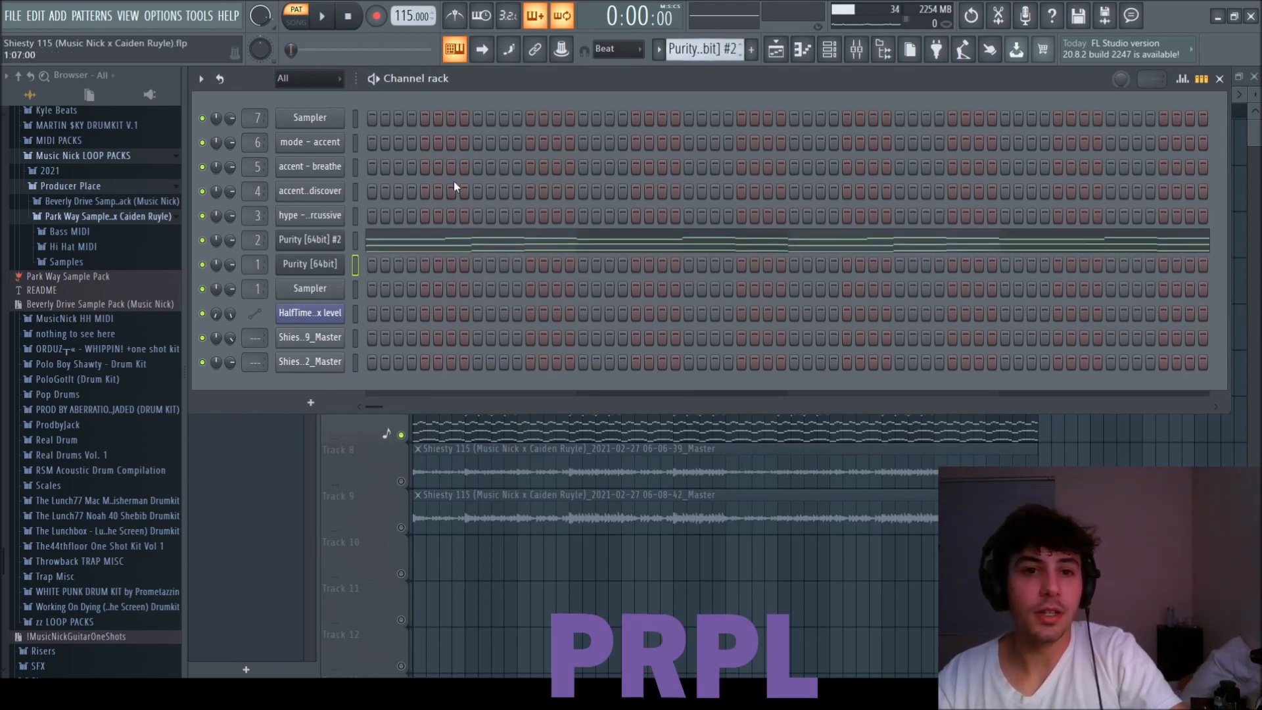
{"action": "left_click", "coordinate": [301, 246]}
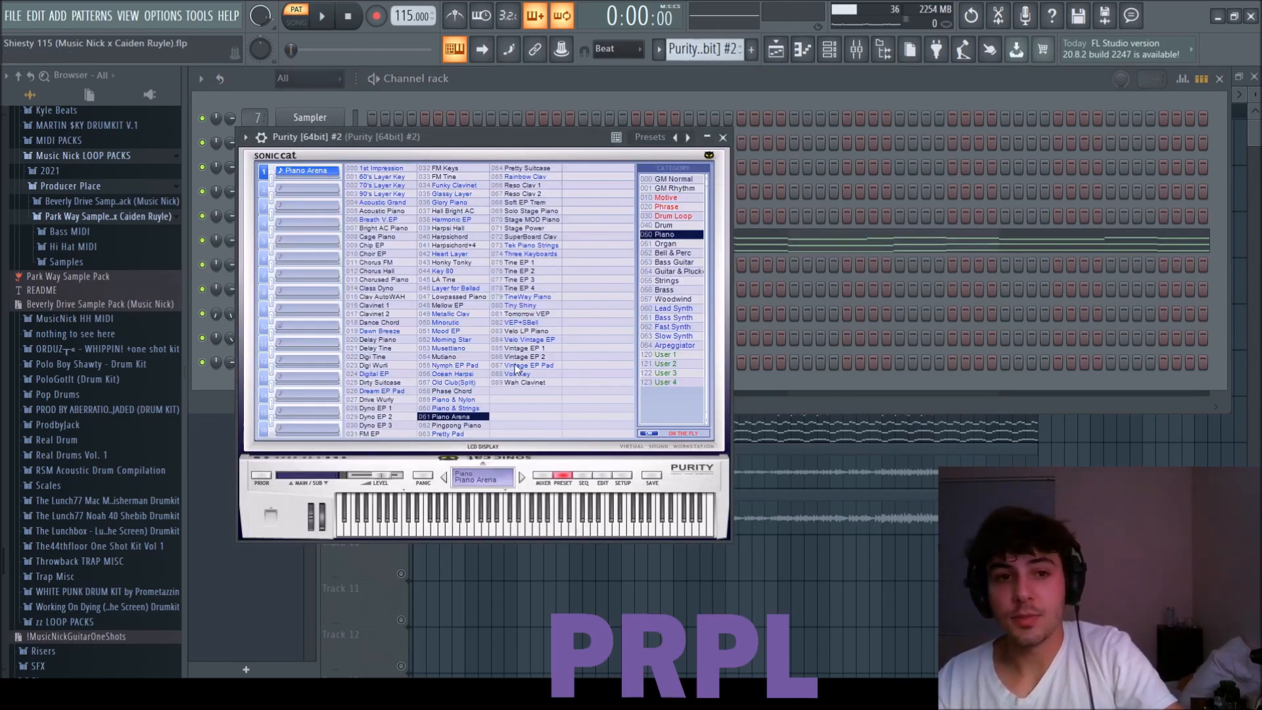
{"action": "left_click", "coordinate": [723, 138]}
Play the Purity [64bit] #2 pattern, examine its notes in the piano roll, and close the piano roll.
{"action": "key", "text": "space"}
{"action": "left_click", "coordinate": [595, 240]}
{"action": "scroll", "coordinate": [506, 276], "scroll_direction": "up", "scroll_amount": 3}
{"action": "scroll", "coordinate": [505, 278], "scroll_direction": "down", "scroll_amount": 1}
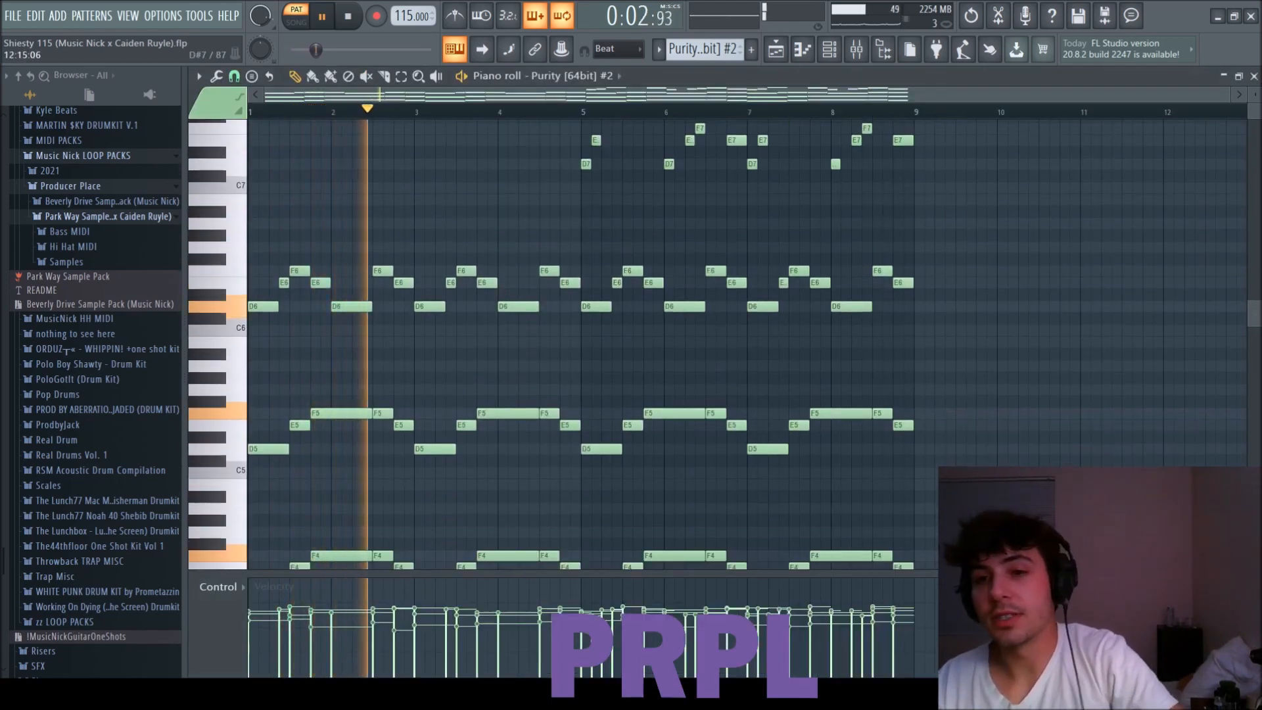
{"action": "left_click", "coordinate": [1255, 77]}
Inspect the Fruity Parametric EQ 2 on the Purity [64bit] and Purity [64bit] #2 mixer tracks, and stop playback.
{"action": "key", "text": "F9"}
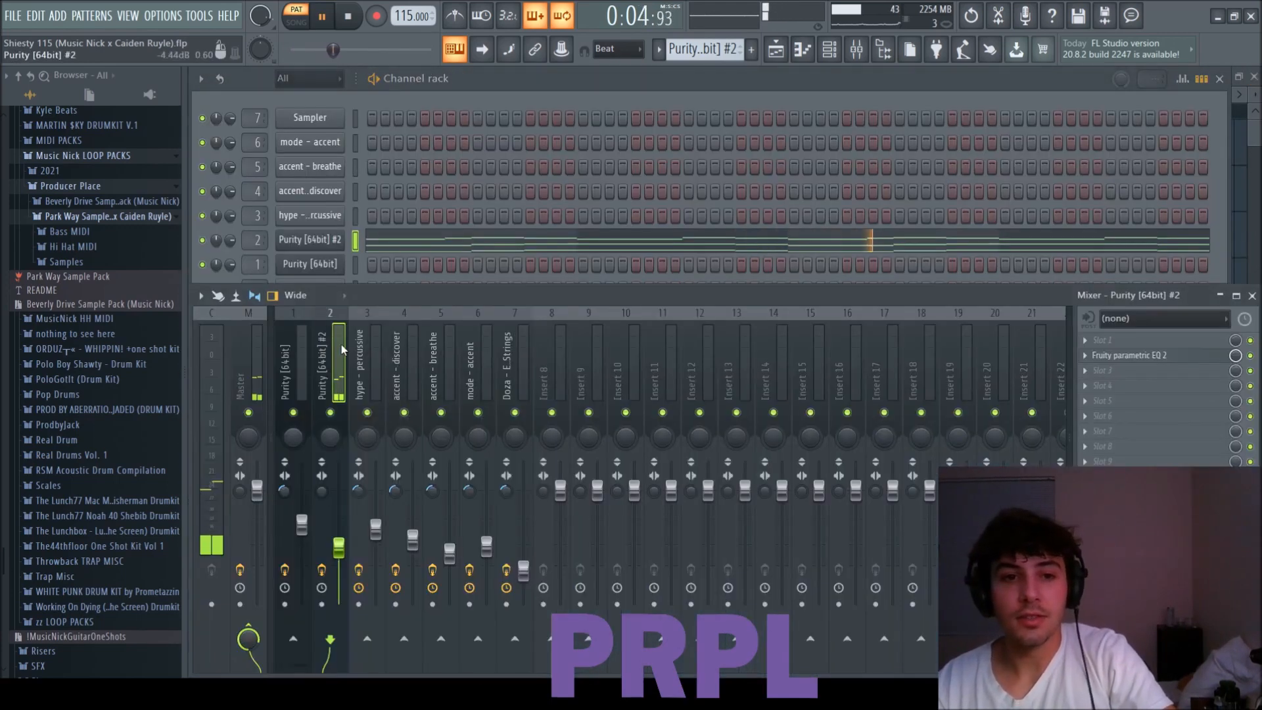
{"action": "left_click", "coordinate": [303, 381]}
{"action": "left_click", "coordinate": [1130, 355]}
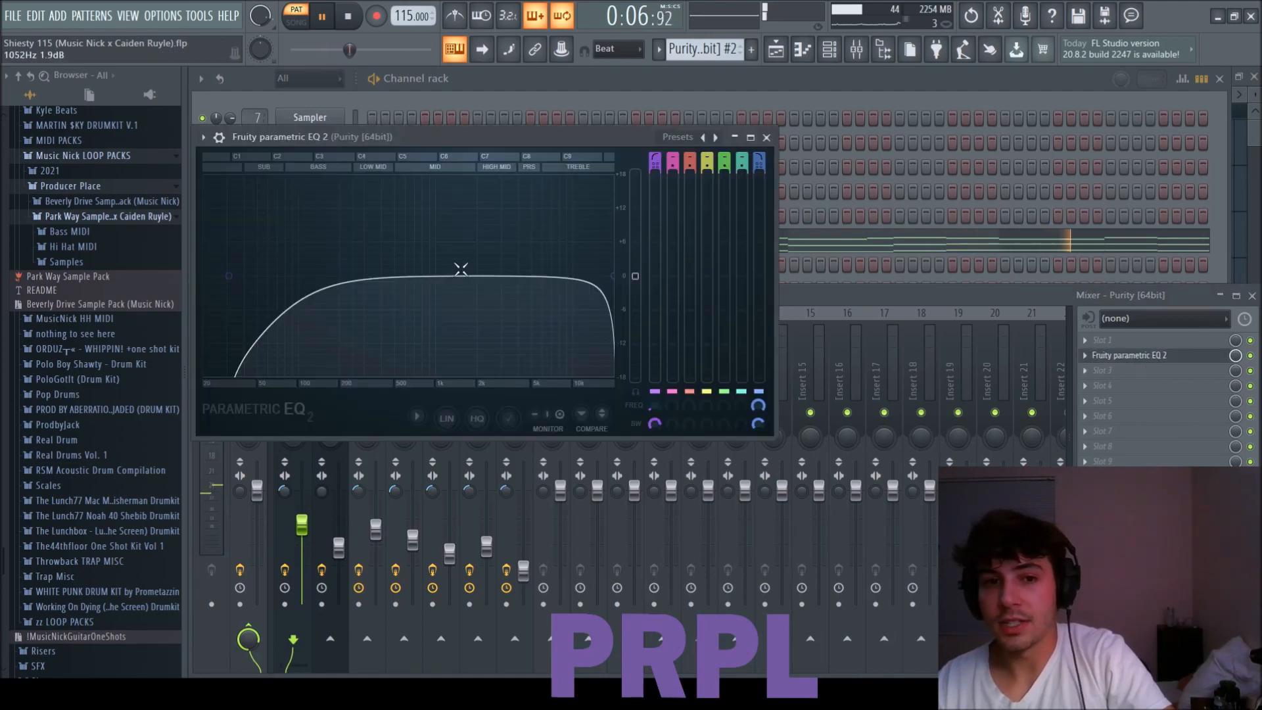
{"action": "left_click", "coordinate": [767, 137]}
{"action": "left_click", "coordinate": [339, 368]}
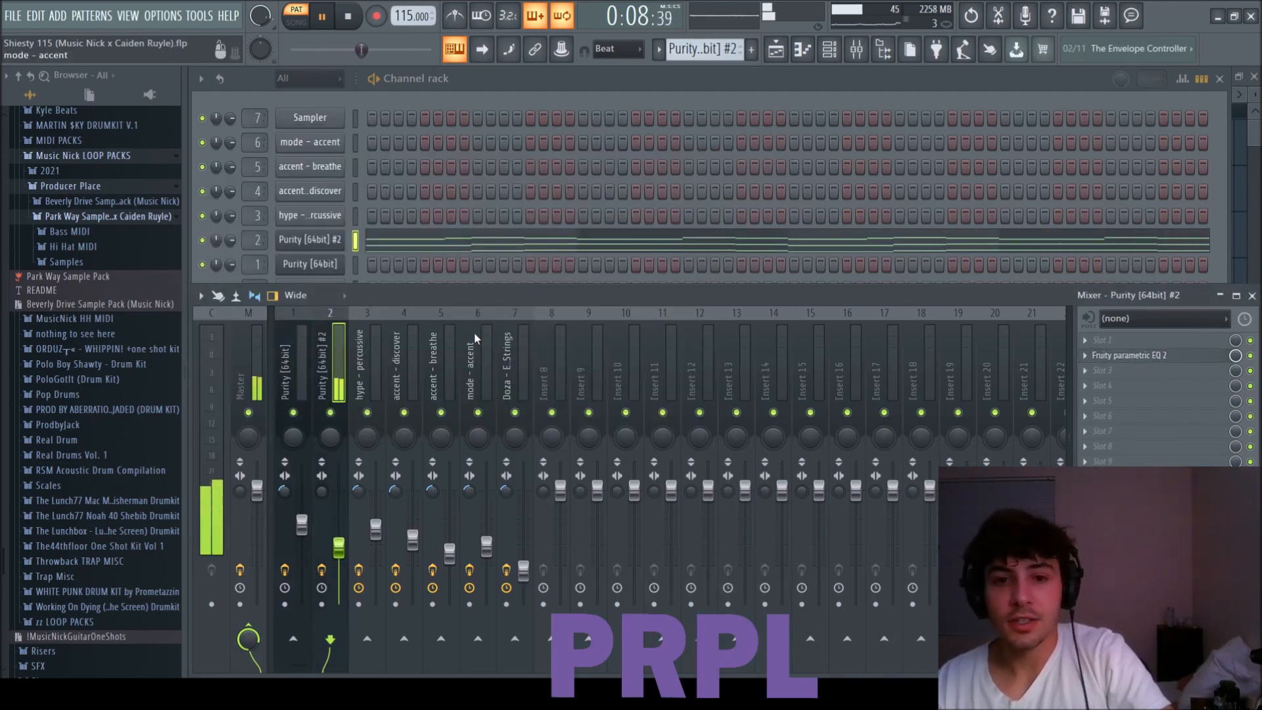
{"action": "left_click", "coordinate": [1130, 355]}
{"action": "left_click", "coordinate": [889, 152]}
{"action": "left_click", "coordinate": [647, 83]}
{"action": "key", "text": "space"}
Switch to the hype - percussive pattern, play it, and view its notes in the piano roll.
{"action": "scroll", "coordinate": [713, 48], "scroll_direction": "down", "scroll_amount": 1}
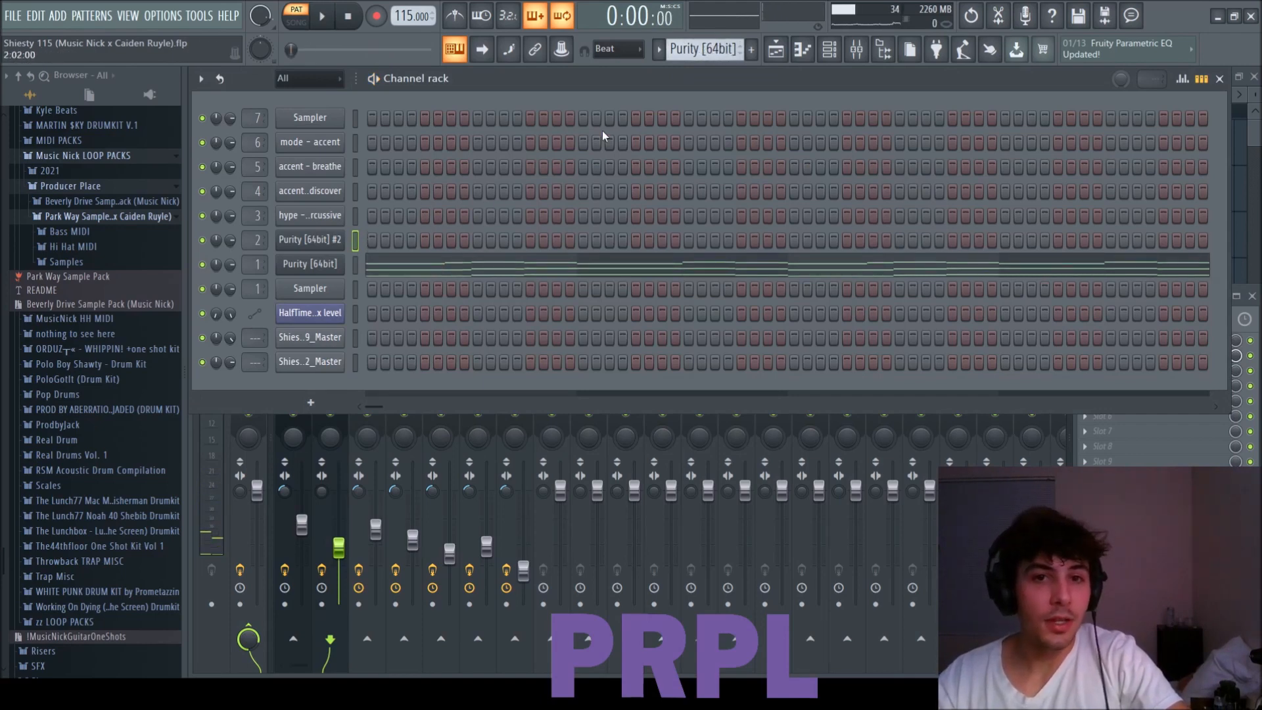
{"action": "scroll", "coordinate": [705, 48], "scroll_direction": "up", "scroll_amount": 2}
{"action": "scroll", "coordinate": [705, 49], "scroll_direction": "down", "scroll_amount": 2}
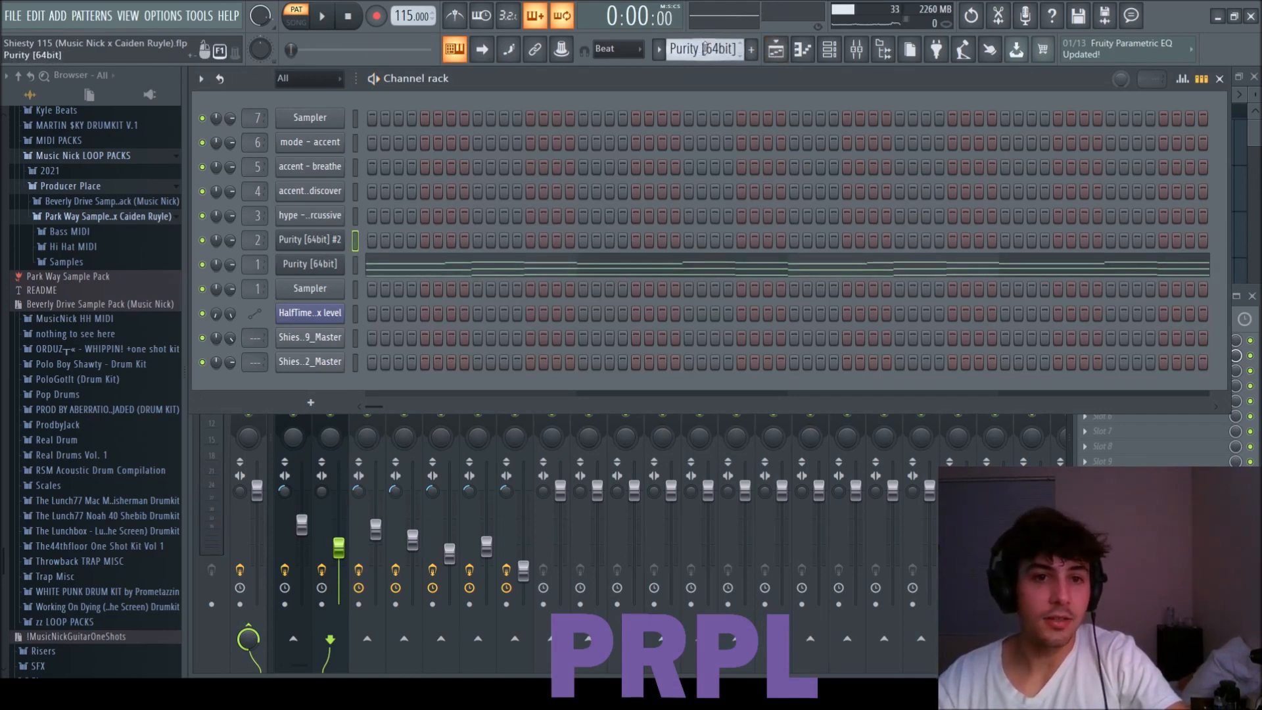
{"action": "scroll", "coordinate": [704, 49], "scroll_direction": "down", "scroll_amount": 1}
{"action": "scroll", "coordinate": [700, 50], "scroll_direction": "up", "scroll_amount": 3}
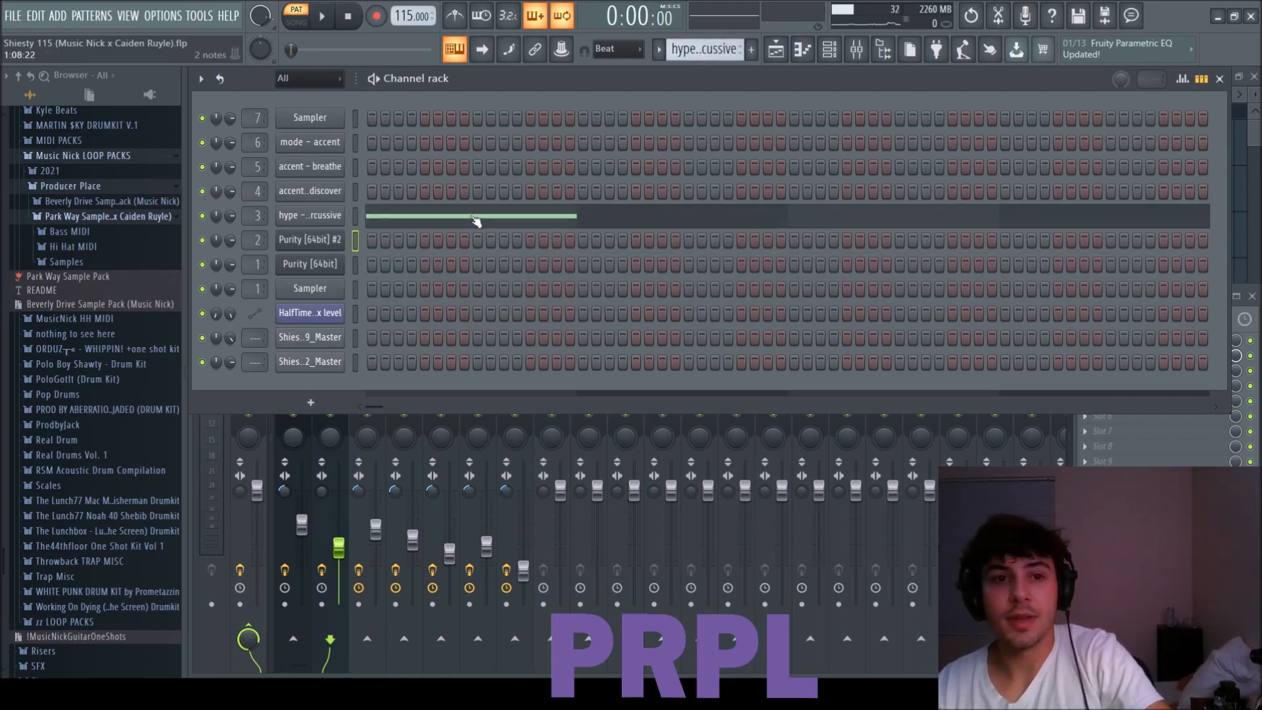
{"action": "left_click", "coordinate": [475, 221]}
{"action": "key", "text": "space"}
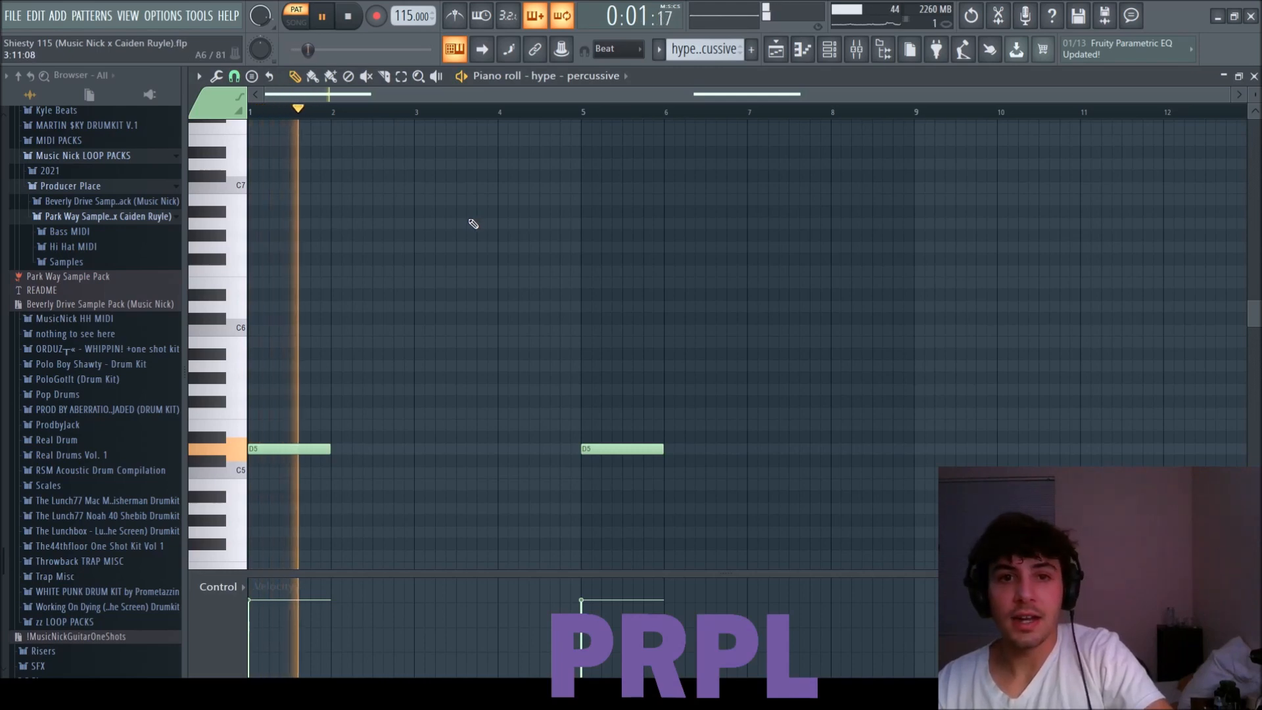
{"action": "left_click", "coordinate": [1254, 75]}
{"action": "key", "text": "space"}
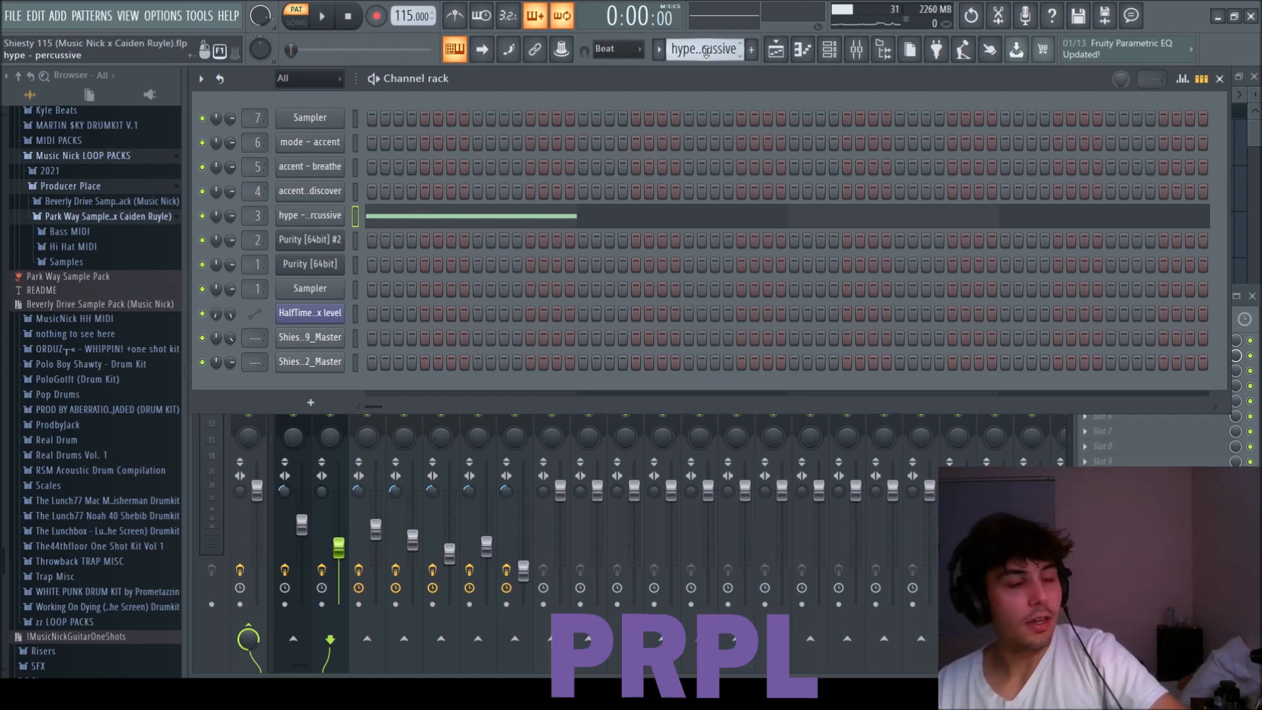
Switch to the accent - discover pattern and preview its sound.
{"action": "scroll", "coordinate": [706, 53], "scroll_direction": "down", "scroll_amount": 1}
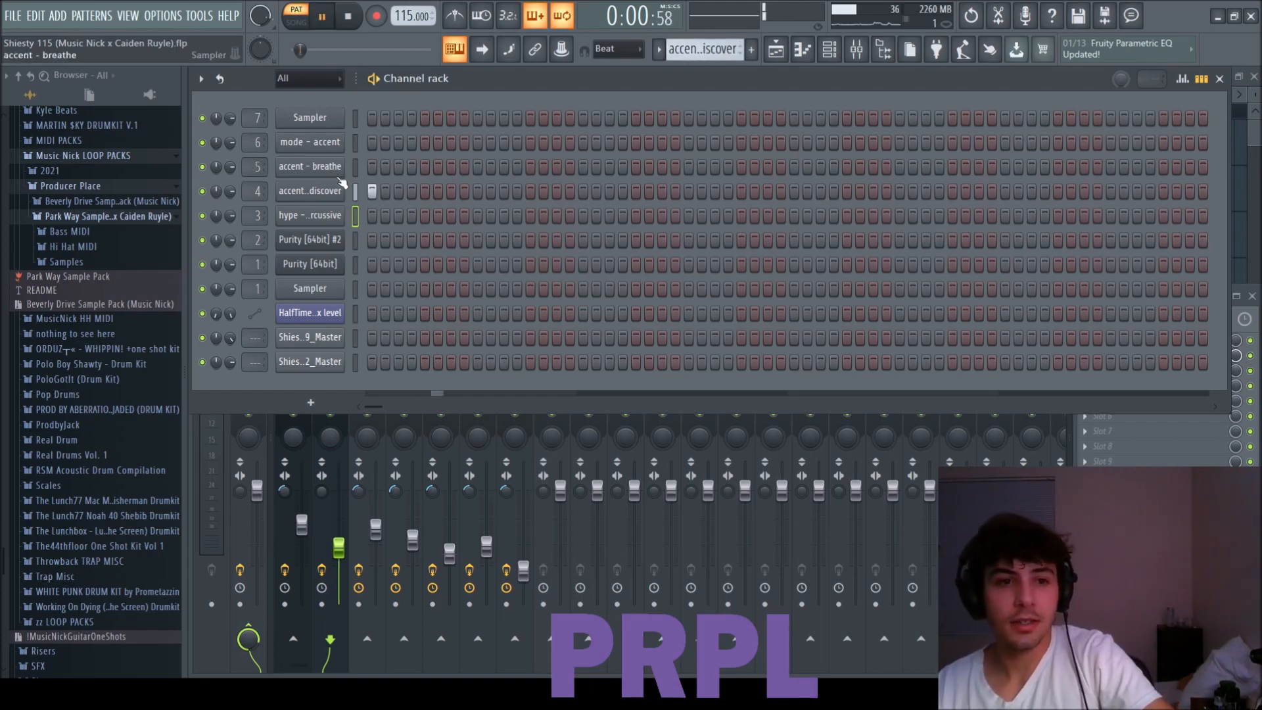
{"action": "key", "text": "space"}
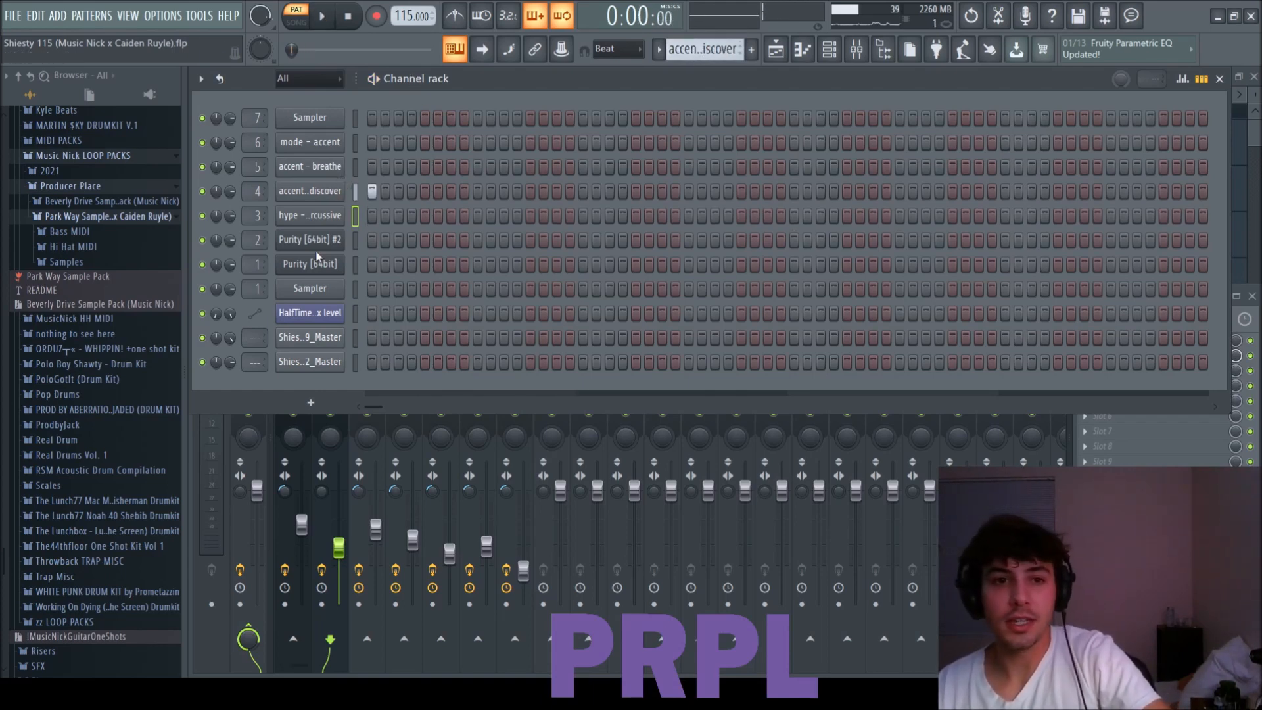
Open the mixer, select the hype - percussive track, switch to its pattern, and briefly preview it.
{"action": "key", "text": "F9"}
{"action": "left_click", "coordinate": [402, 385]}
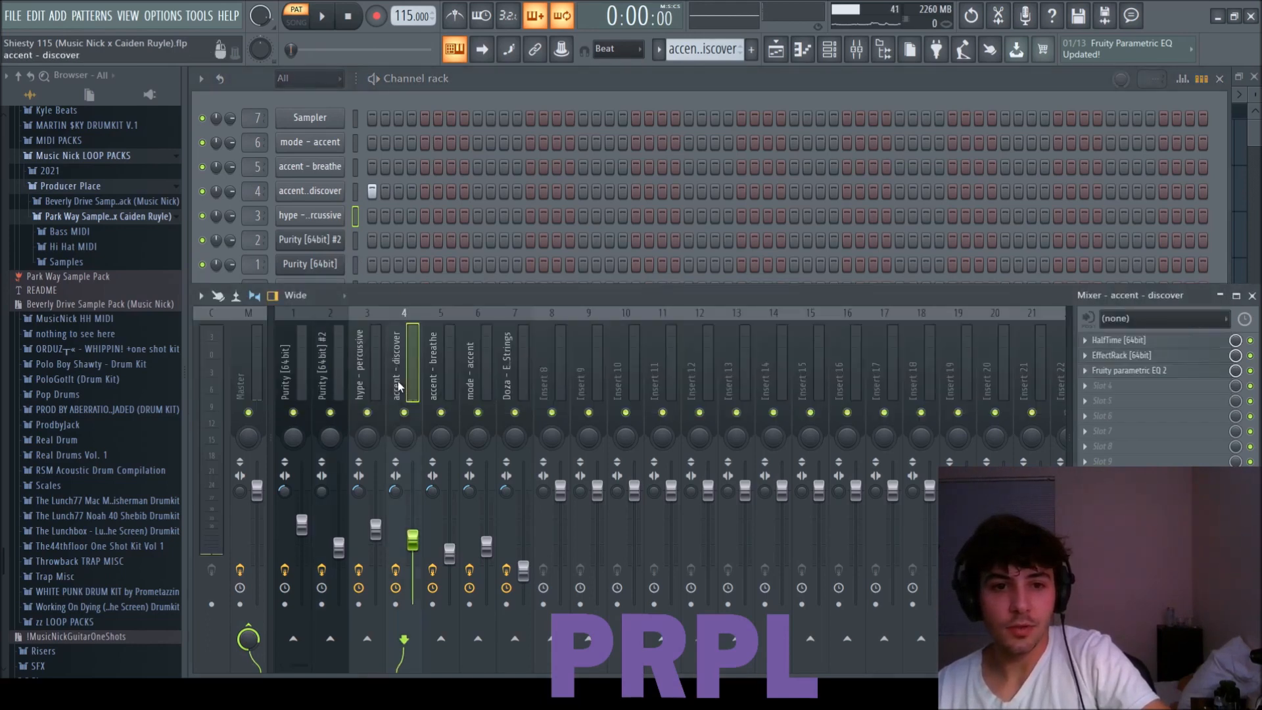
{"action": "left_click", "coordinate": [377, 384]}
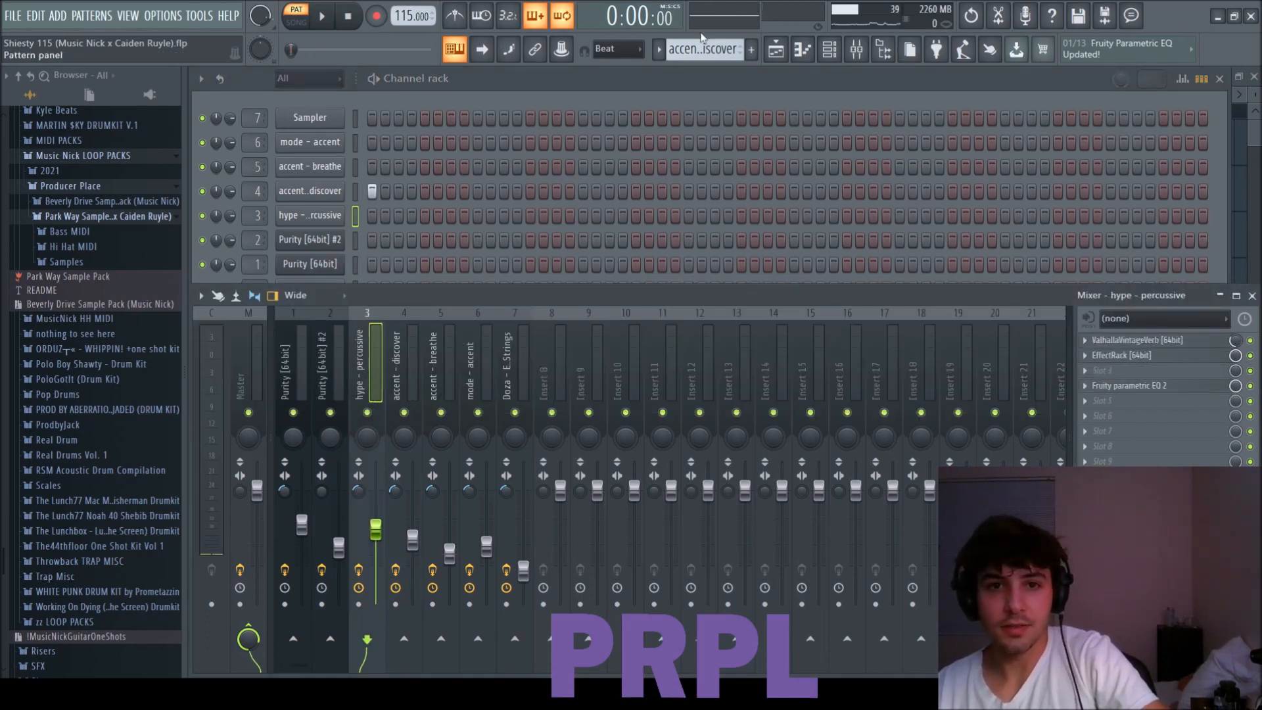
{"action": "scroll", "coordinate": [709, 49], "scroll_direction": "up", "scroll_amount": 1}
{"action": "key", "text": "space"}
{"action": "key", "text": "space"}
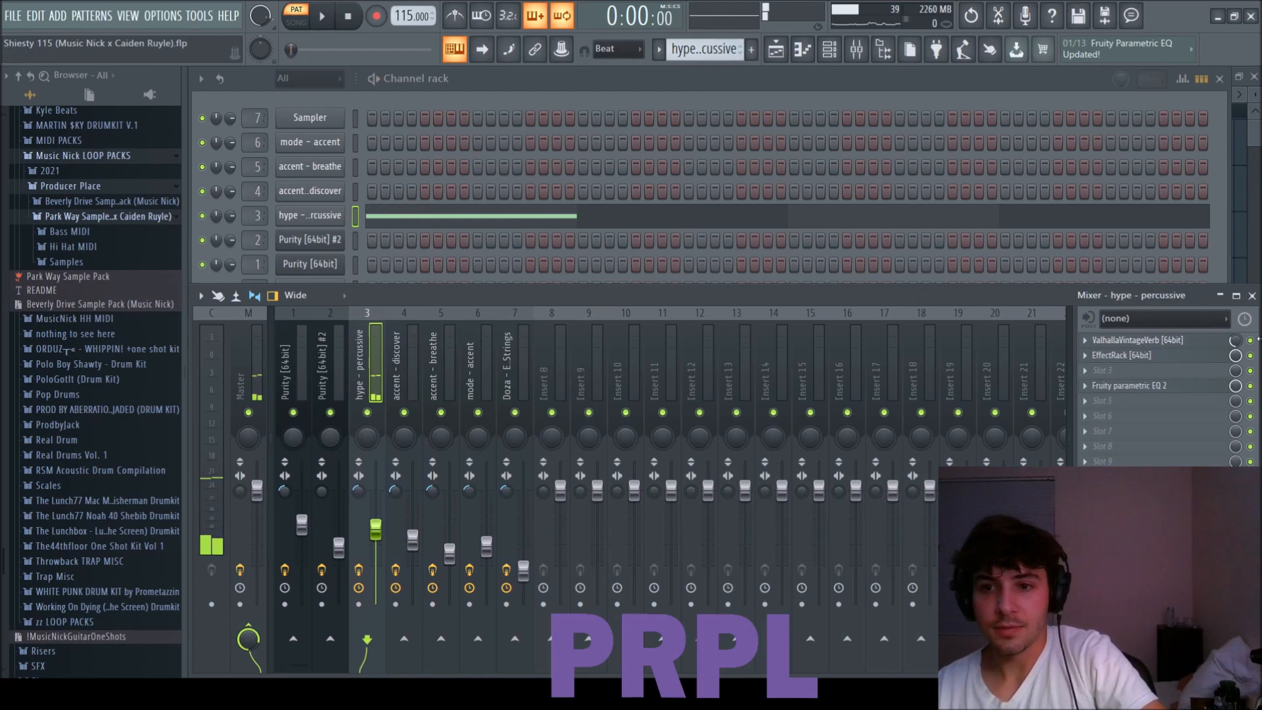
Inspect the ValhallaVintageVerb settings on the hype - percussive mixer track.
{"action": "left_click", "coordinate": [1138, 340]}
{"action": "left_click_drag", "start_coordinate": [677, 129], "coordinate": [547, 128]}
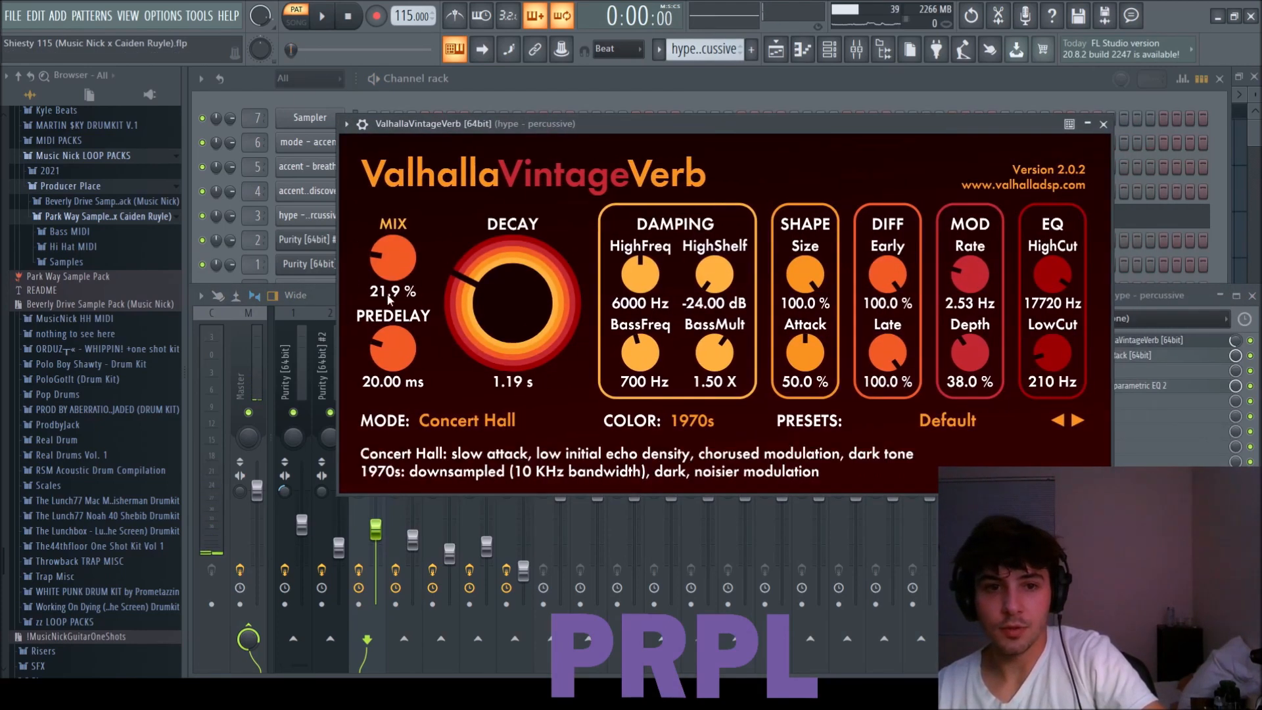
{"action": "left_click", "coordinate": [1103, 124]}
Inspect both EchoBoy units in the EffectRack and the Fruity parametric EQ 2 curve on the hype - percussive track.
{"action": "left_click", "coordinate": [1165, 357]}
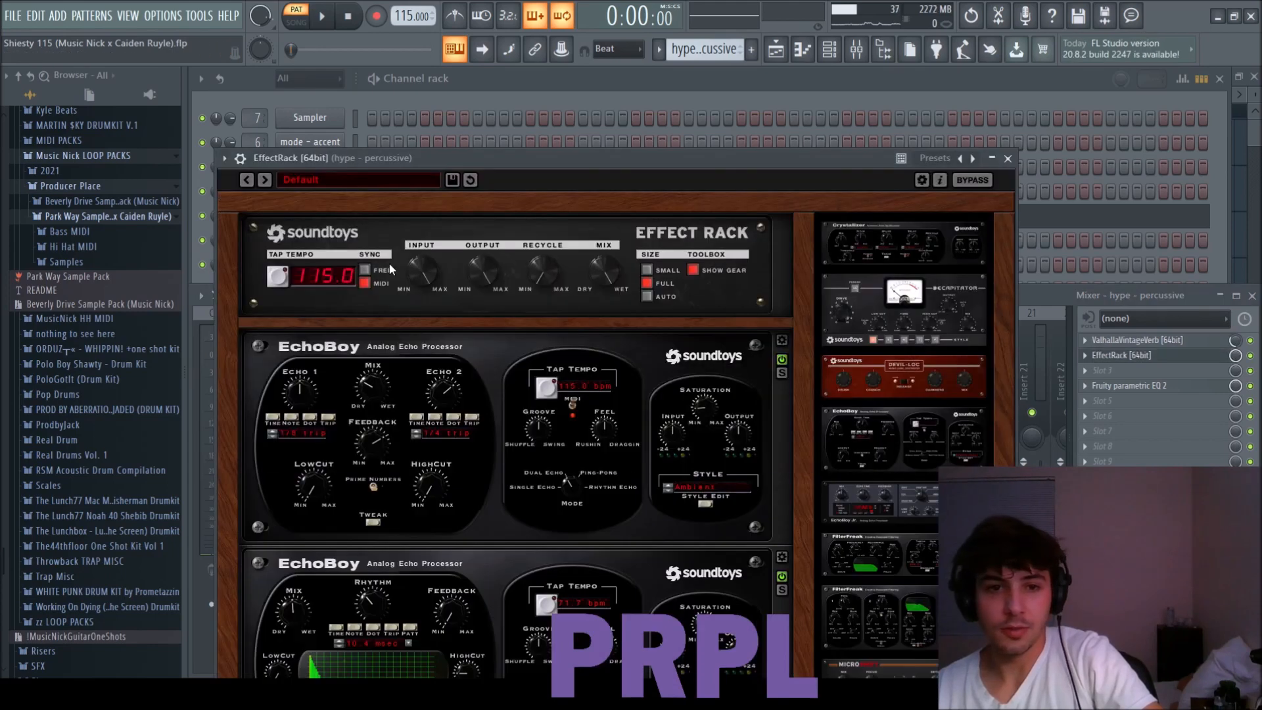
{"action": "left_click_drag", "start_coordinate": [408, 172], "coordinate": [415, 81]}
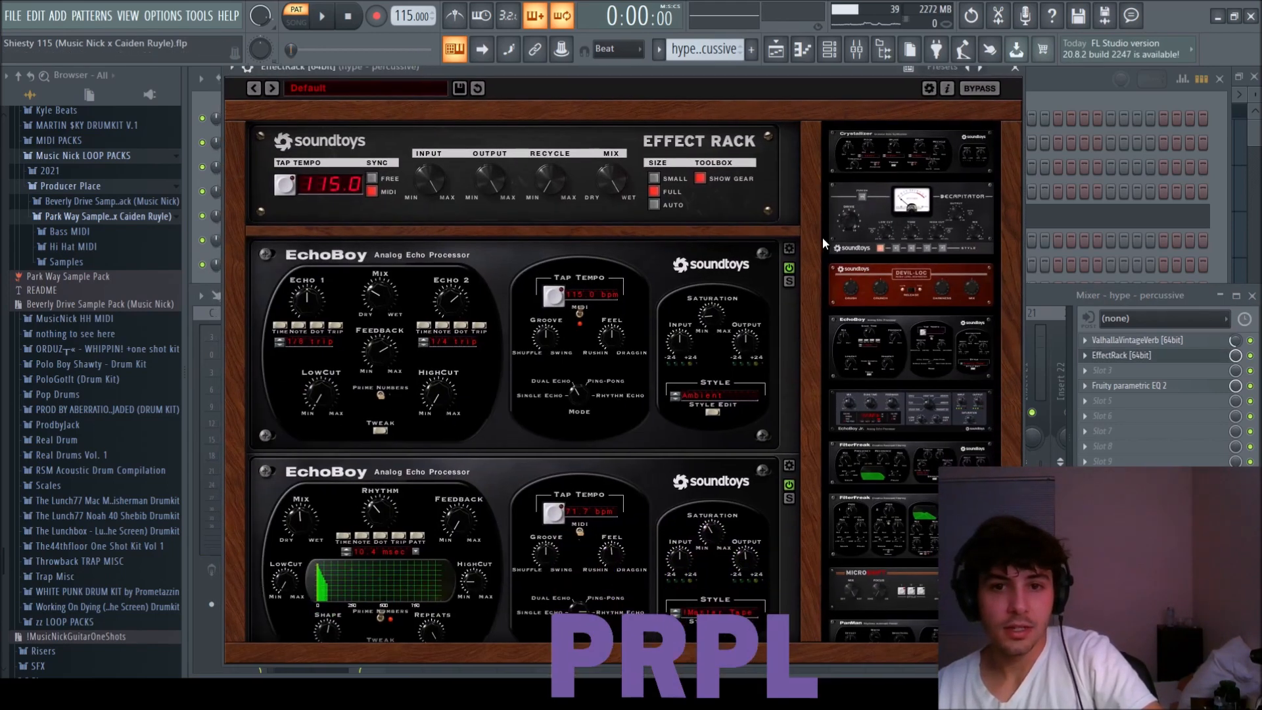
{"action": "left_click", "coordinate": [789, 249]}
{"action": "left_click_drag", "start_coordinate": [814, 257], "coordinate": [811, 408]}
{"action": "left_click", "coordinate": [791, 406]}
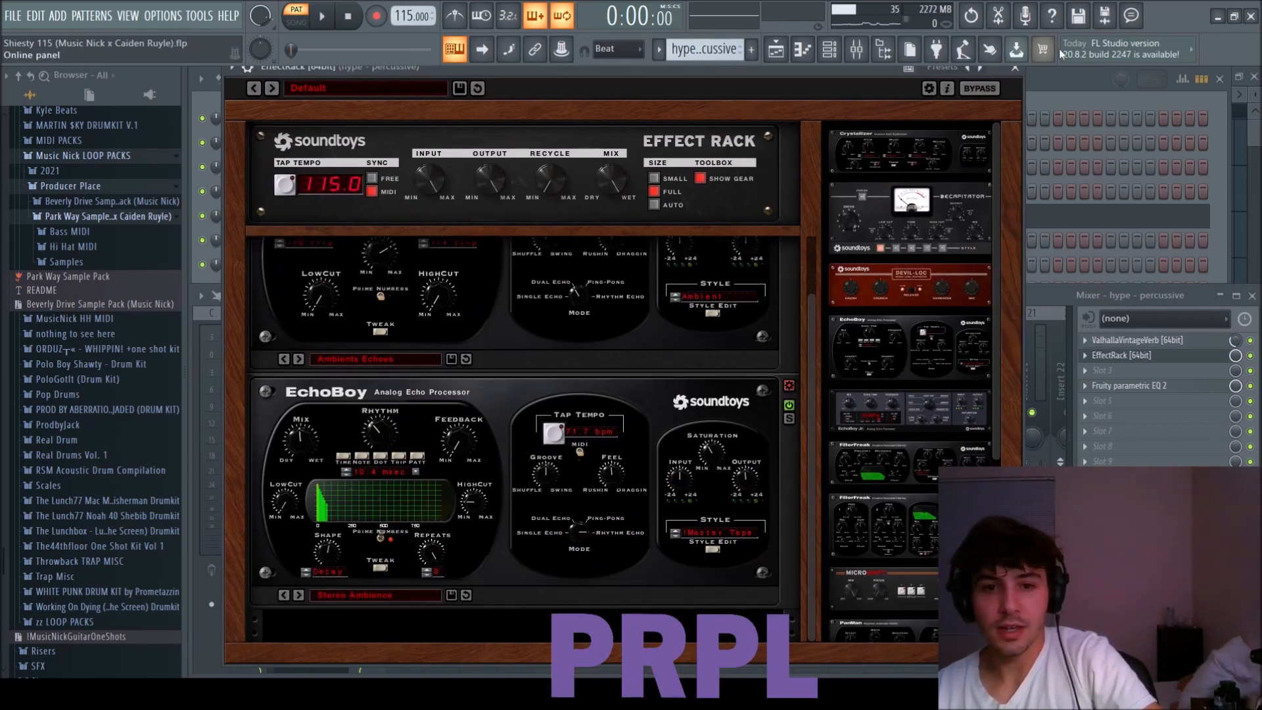
{"action": "left_click", "coordinate": [1016, 68]}
{"action": "left_click", "coordinate": [1156, 386]}
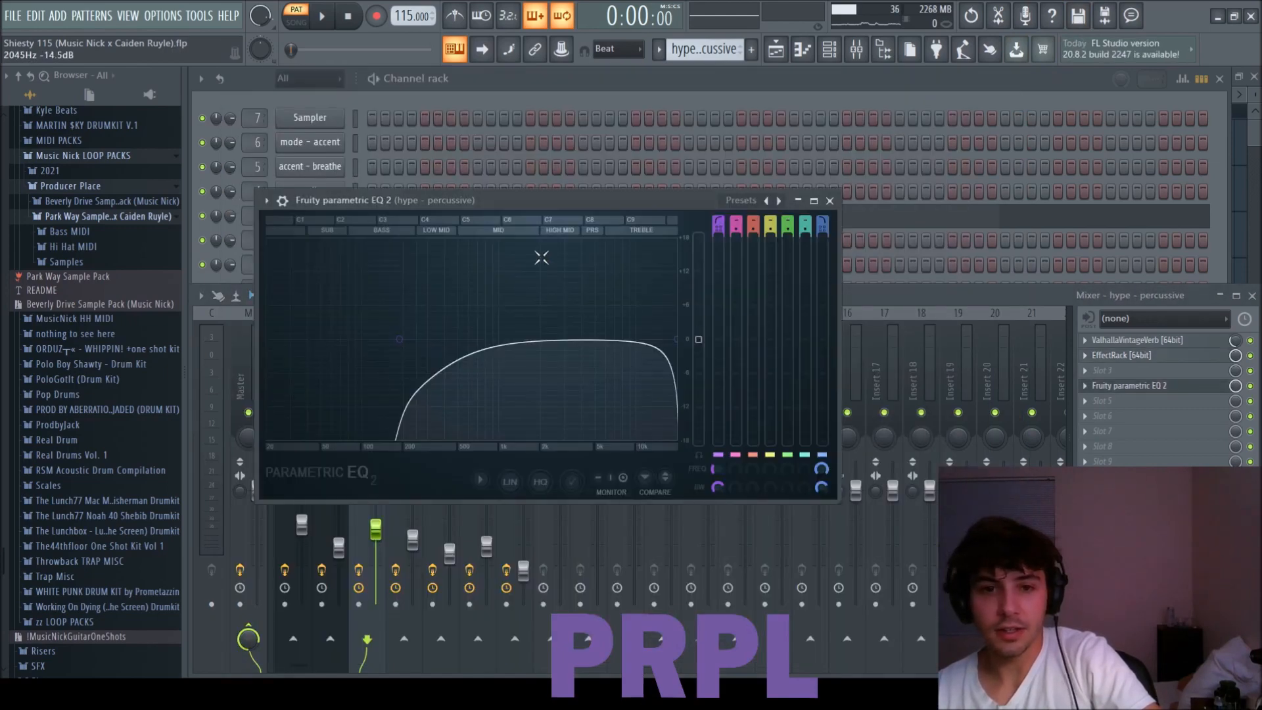
{"action": "left_click", "coordinate": [829, 201]}
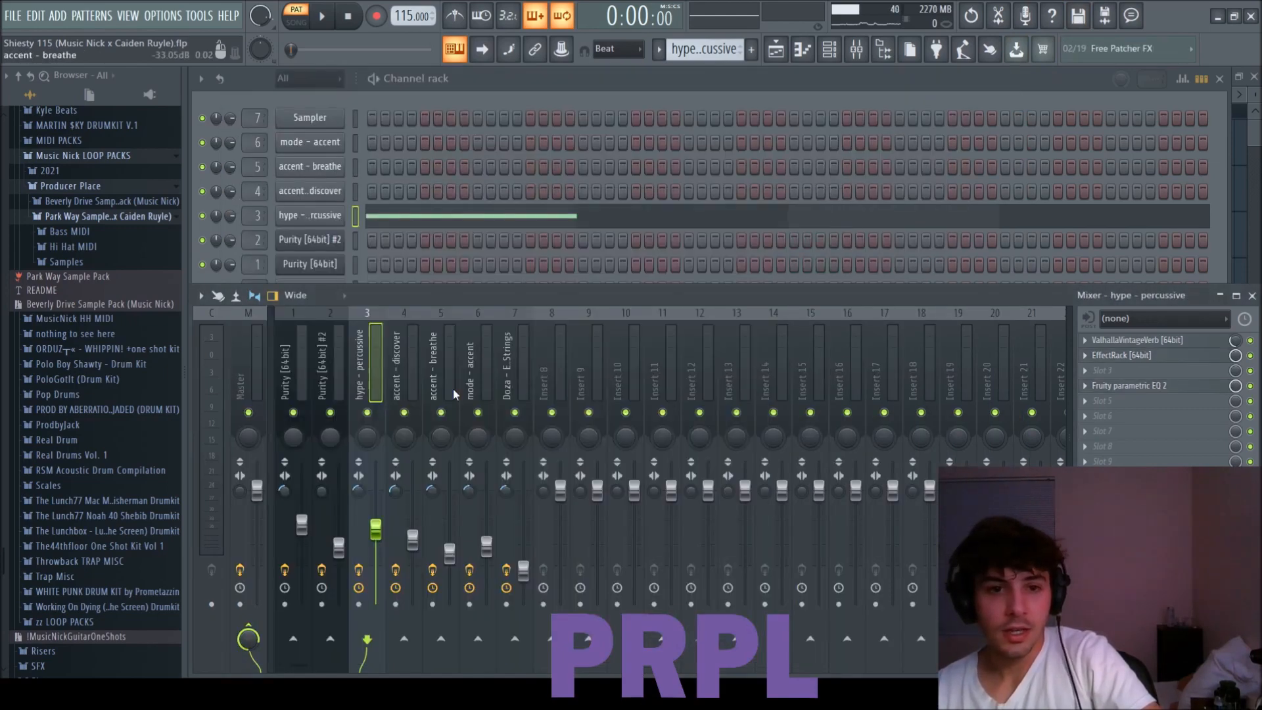
Select the accent - discover mixer track, switch to its pattern, and play it.
{"action": "scroll", "coordinate": [708, 57], "scroll_direction": "down", "scroll_amount": 1}
{"action": "left_click", "coordinate": [417, 381]}
{"action": "scroll", "coordinate": [711, 56], "scroll_direction": "up", "scroll_amount": 2}
{"action": "key", "text": "space"}
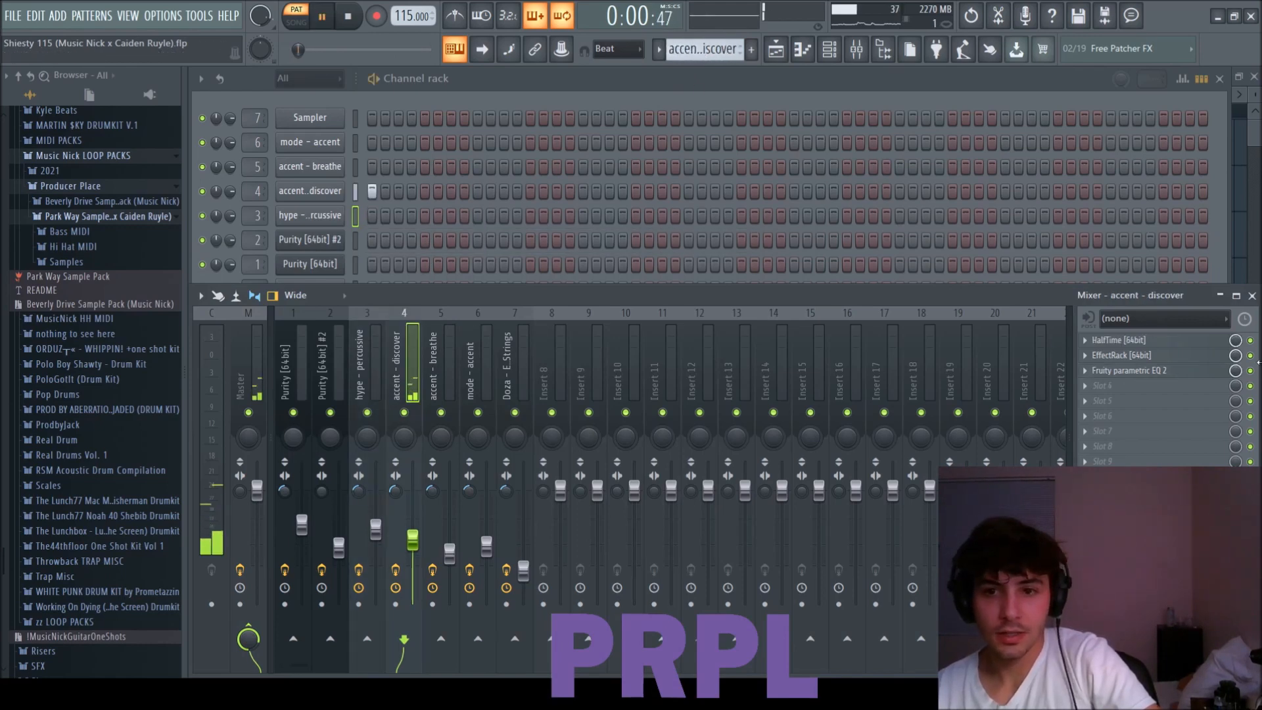
Check the HalfTime effect on the accent - discover track, and replay the pattern with HalfTime disabled.
{"action": "left_click", "coordinate": [1149, 341]}
{"action": "left_click", "coordinate": [644, 179]}
{"action": "key", "text": "space"}
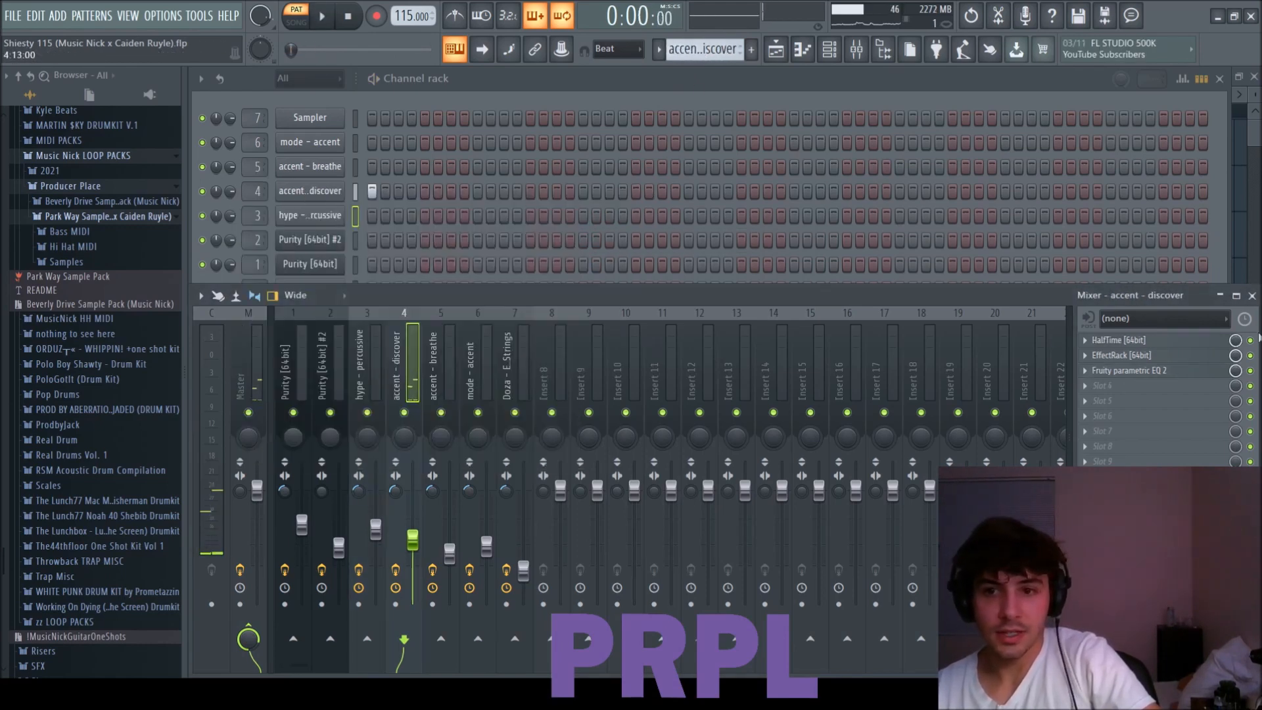
{"action": "left_click", "coordinate": [1251, 341]}
{"action": "key", "text": "space"}
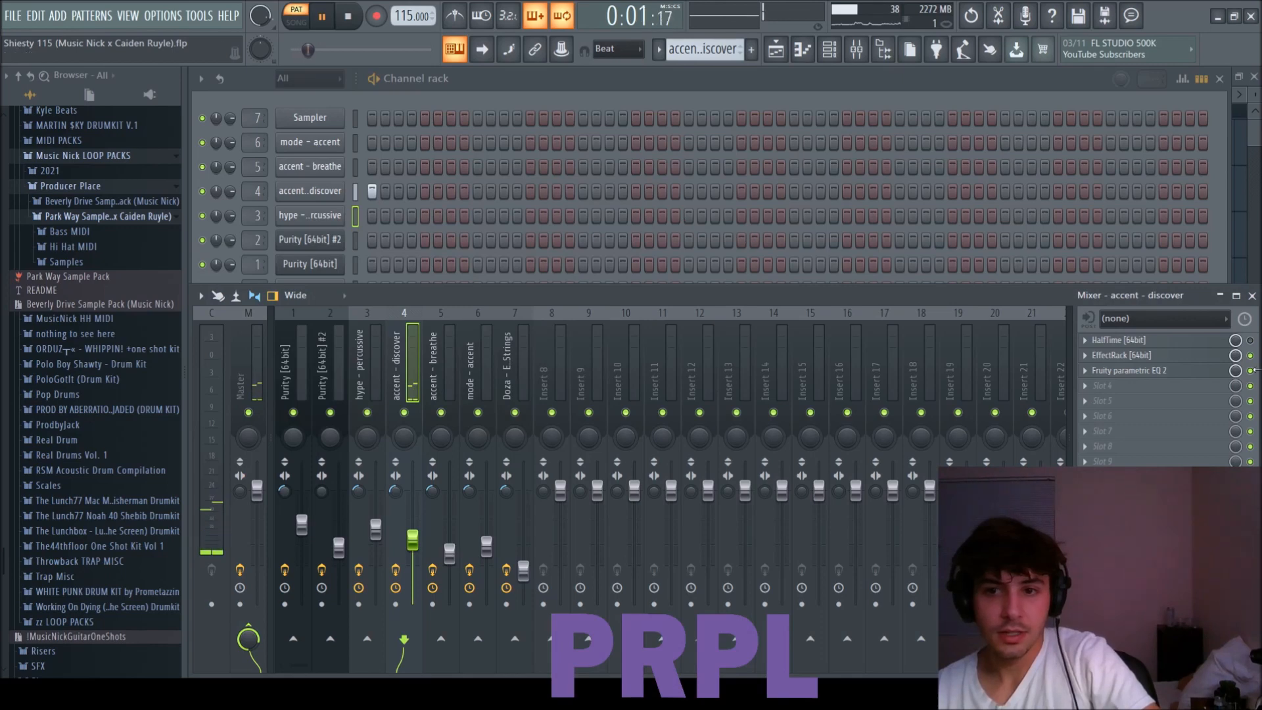
Inspect the EffectRack and Fruity parametric EQ 2 on the accent - discover track, and play its pattern again.
{"action": "left_click", "coordinate": [1155, 358]}
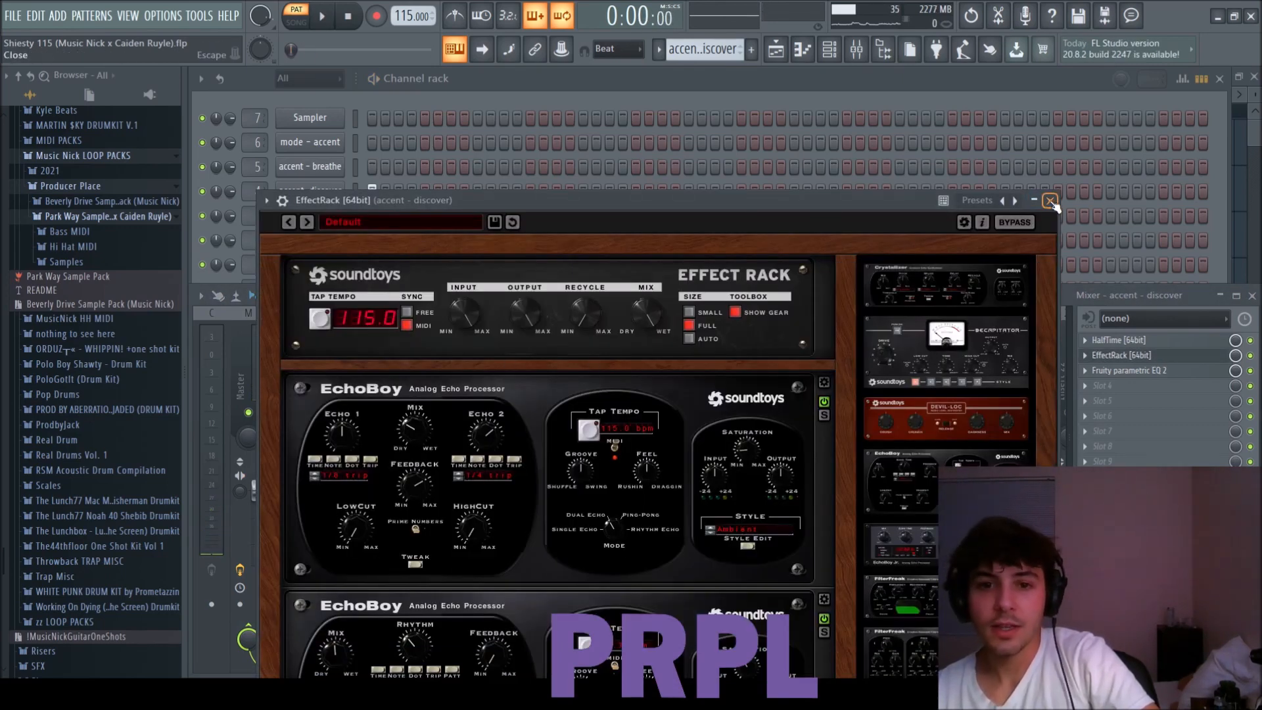
{"action": "left_click_drag", "start_coordinate": [883, 210], "coordinate": [888, 102]}
{"action": "left_click", "coordinate": [1055, 93]}
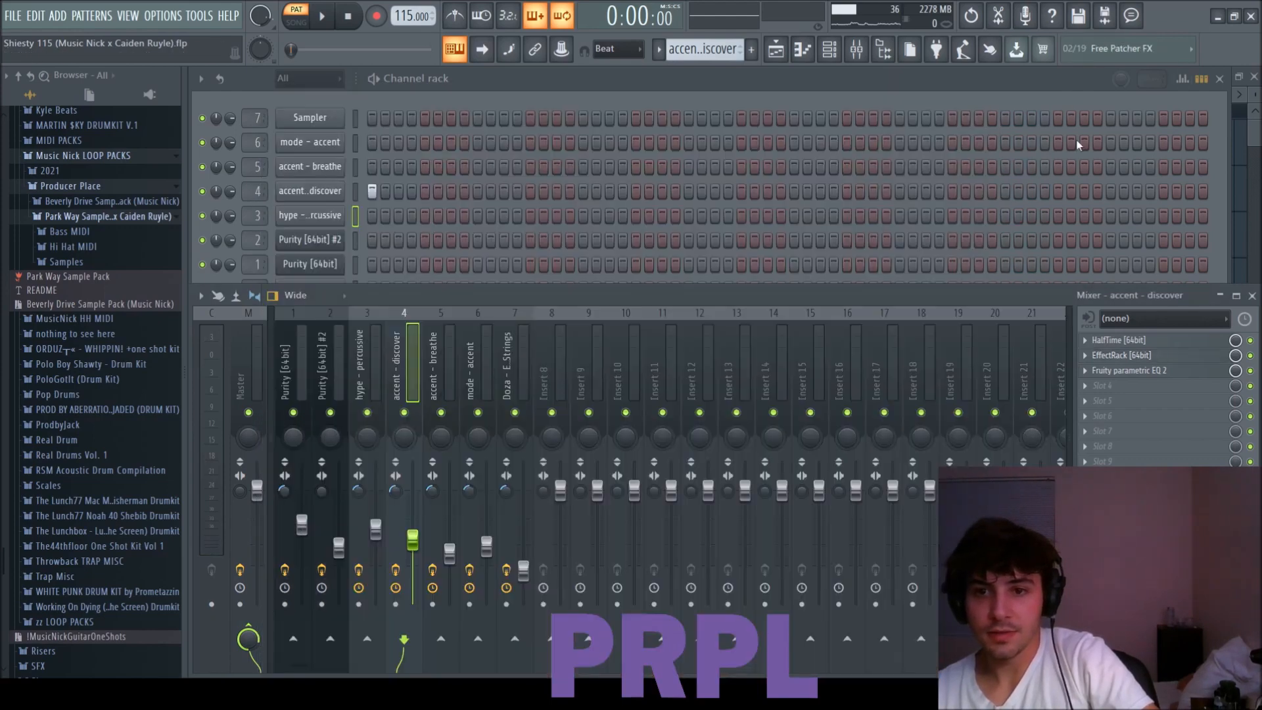
{"action": "left_click", "coordinate": [1156, 375]}
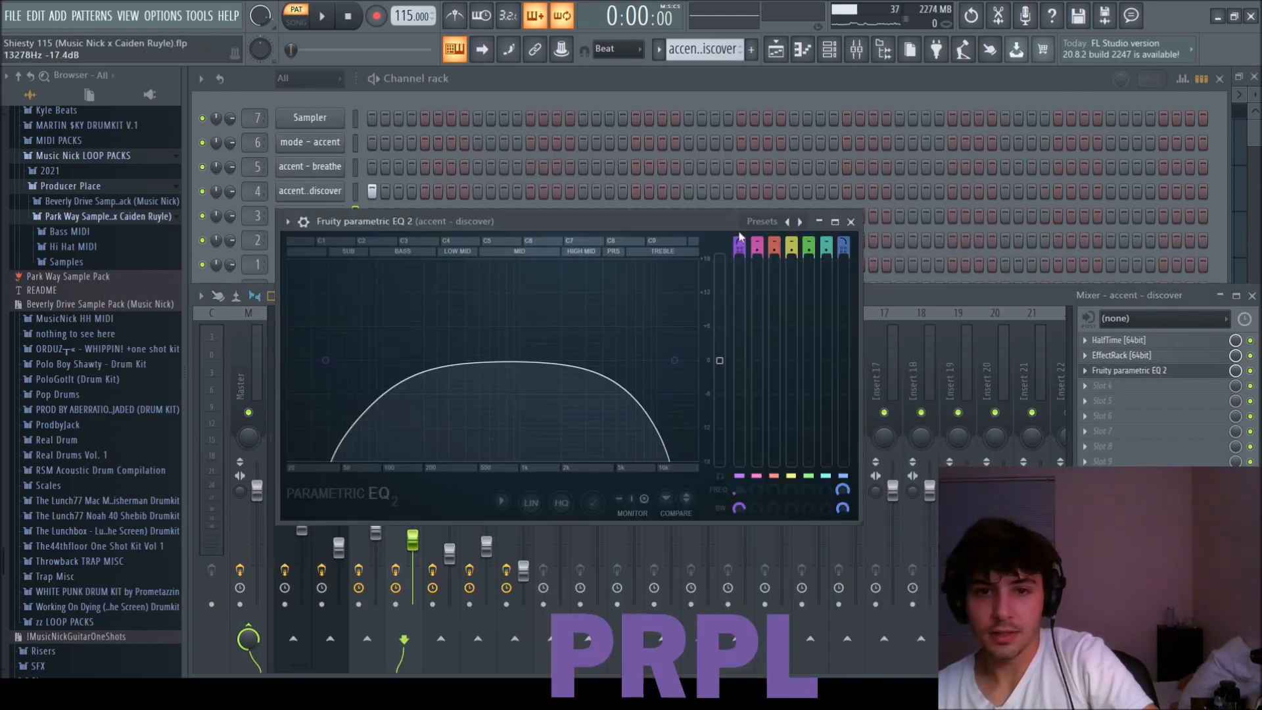
{"action": "left_click", "coordinate": [852, 222]}
{"action": "key", "text": "space"}
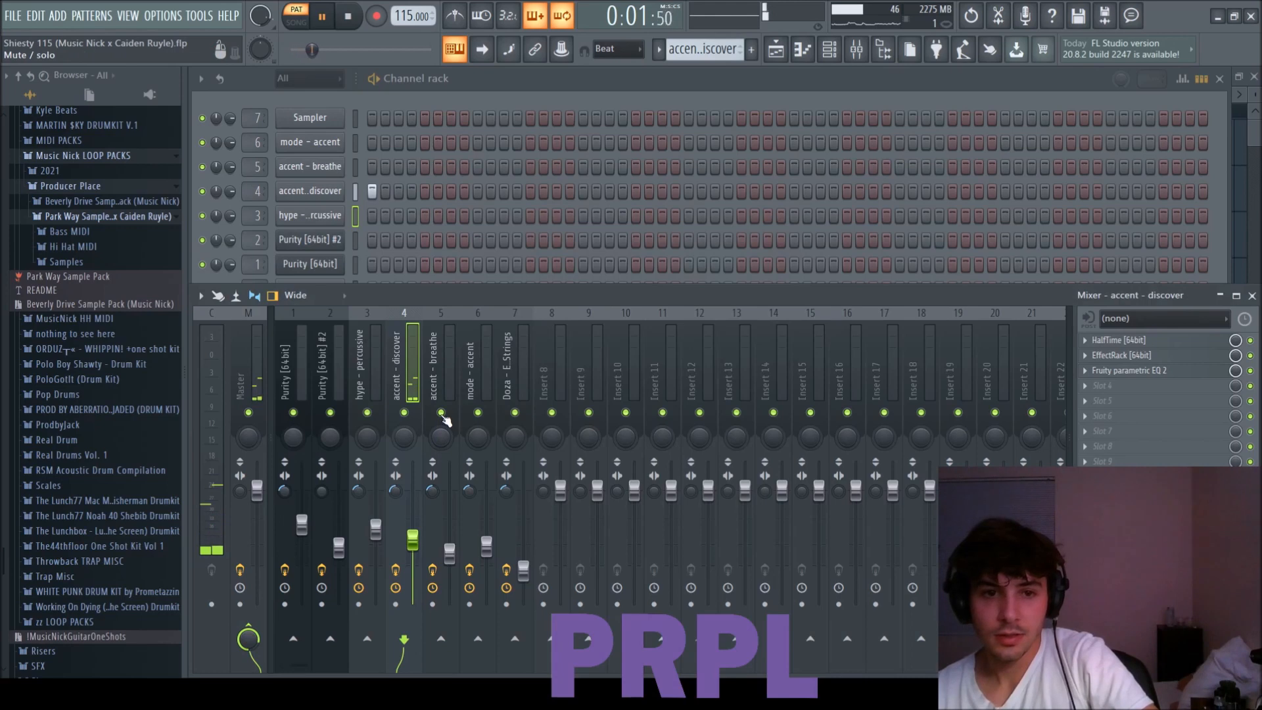
Select the accent - breathe mixer track and inspect its EffectRack while the accent - breathe pattern plays.
{"action": "left_click", "coordinate": [459, 360]}
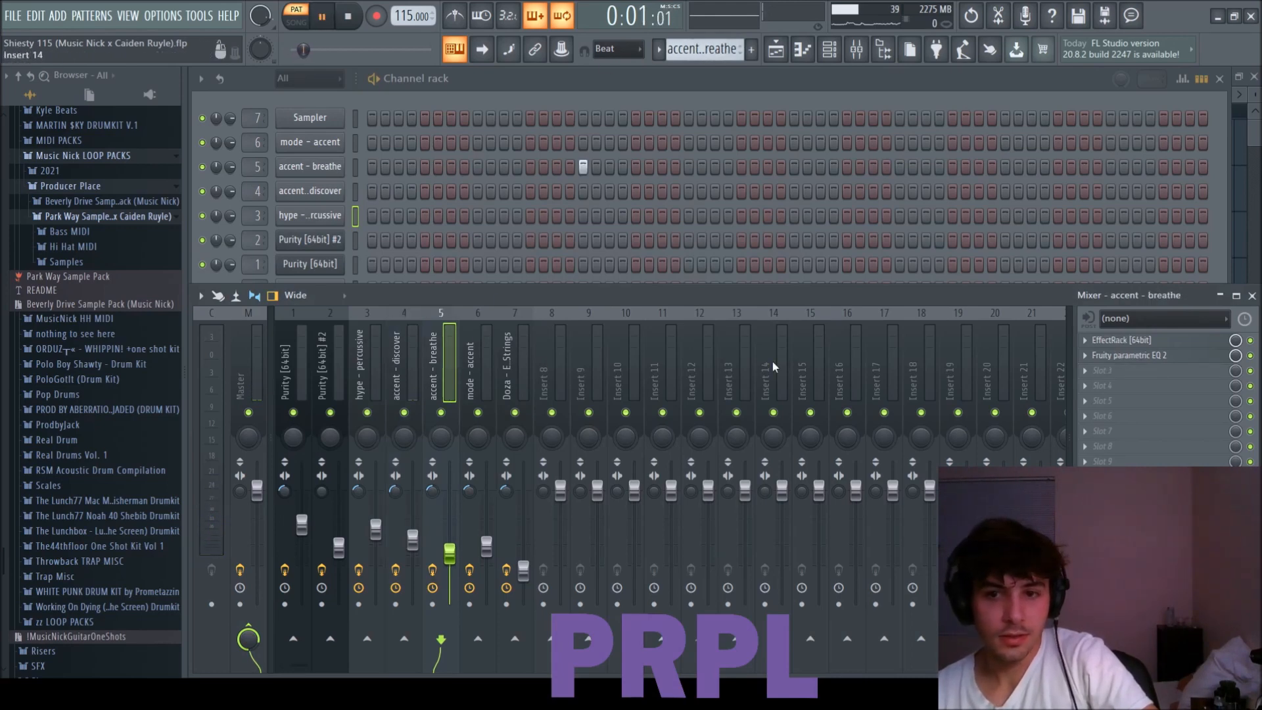
{"action": "left_click", "coordinate": [1144, 340]}
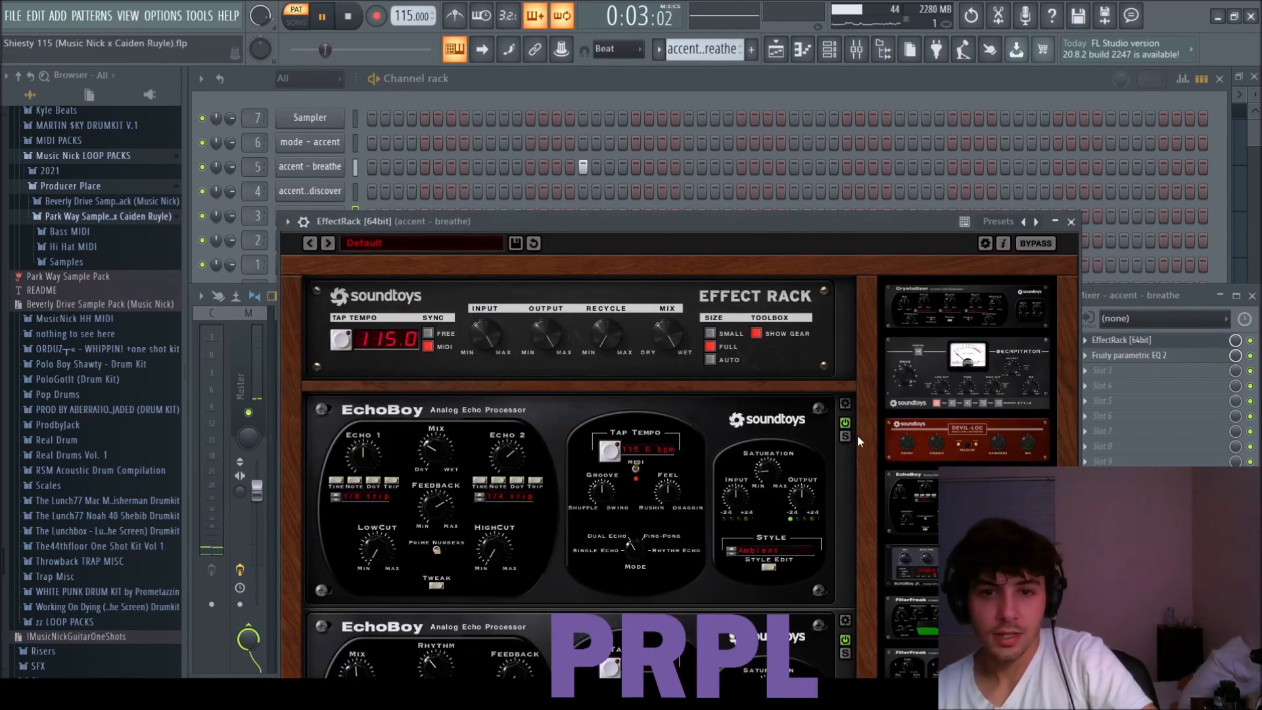
{"action": "left_click", "coordinate": [1072, 224]}
Select the mode - accent mixer track, switch to its pattern, and preview its sound.
{"action": "left_click", "coordinate": [481, 383]}
{"action": "key", "text": "space"}
{"action": "scroll", "coordinate": [711, 53], "scroll_direction": "down", "scroll_amount": 1}
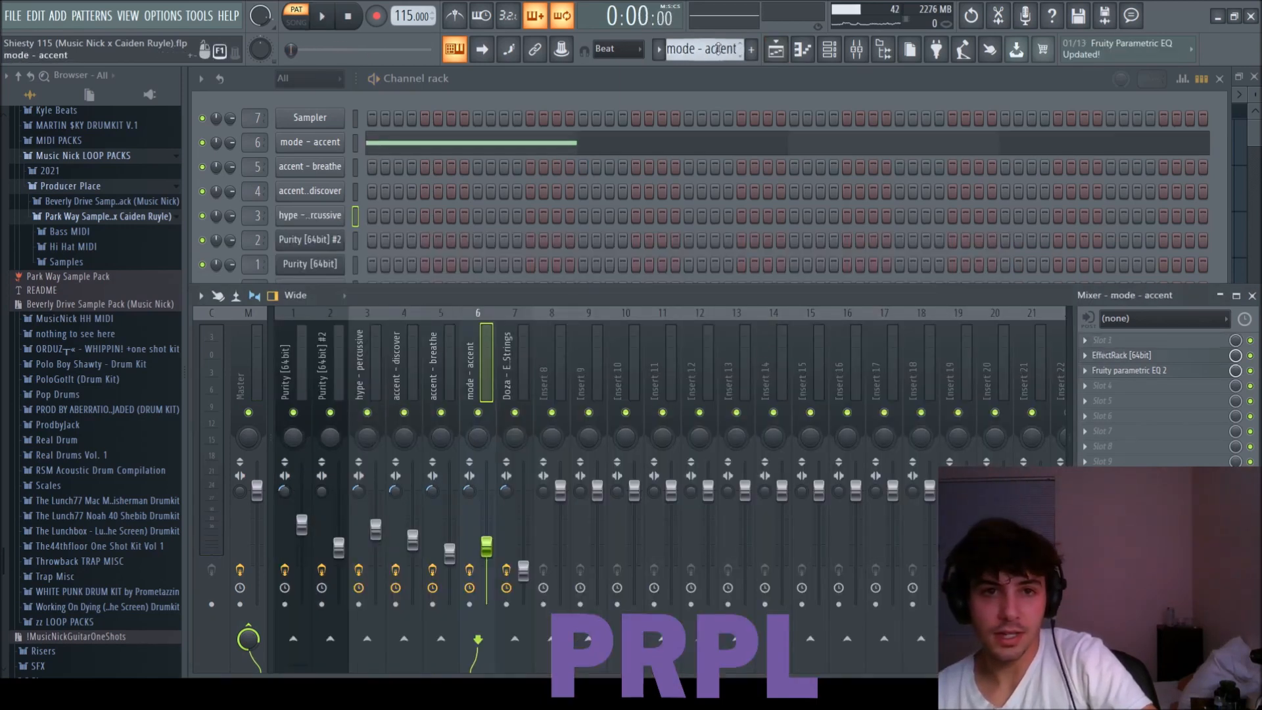
{"action": "key", "text": "space"}
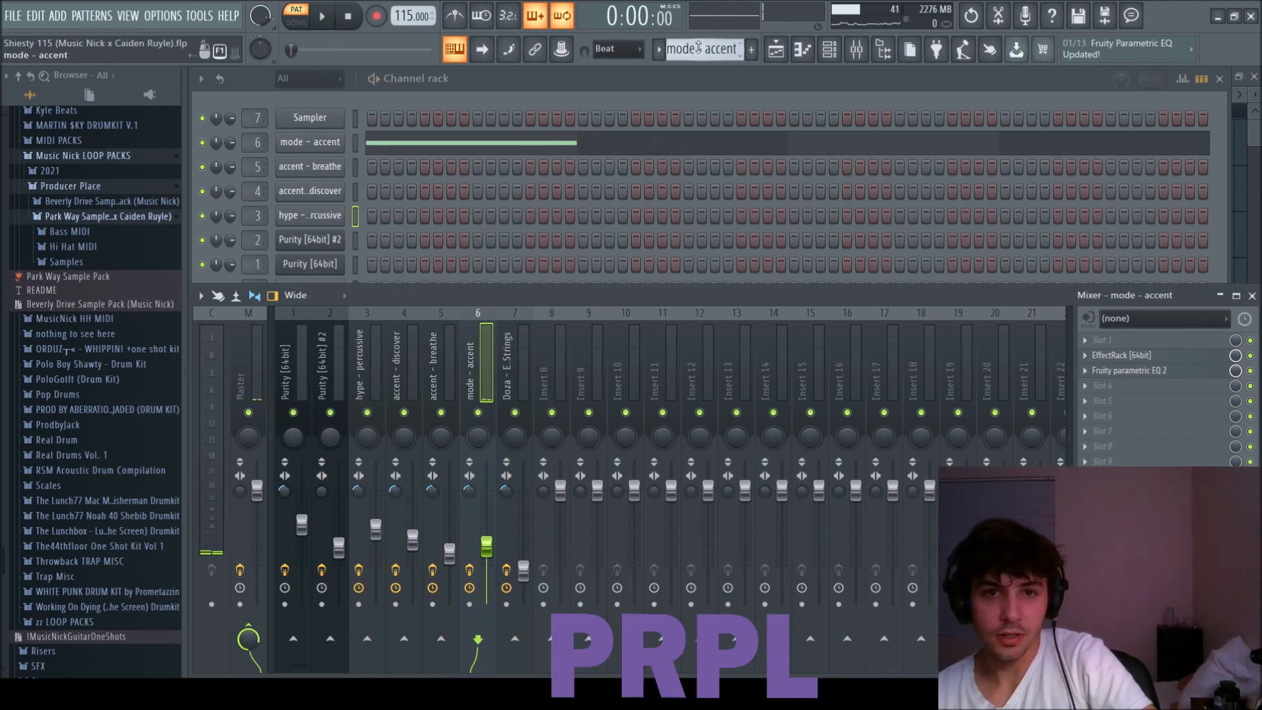
Switch to the Doza - Einstein Strings pattern, play its notes in the piano roll, and close the piano roll.
{"action": "scroll", "coordinate": [698, 47], "scroll_direction": "down", "scroll_amount": 1}
{"action": "left_click", "coordinate": [468, 119]}
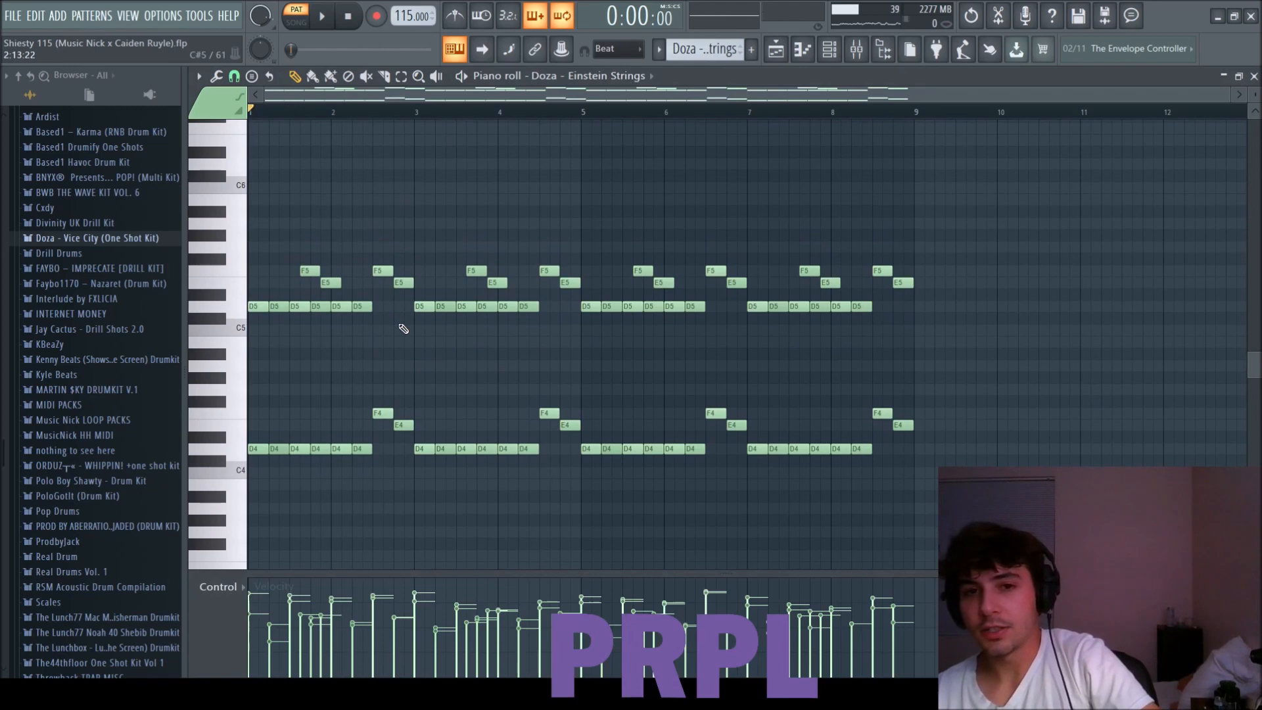
{"action": "key", "text": "space"}
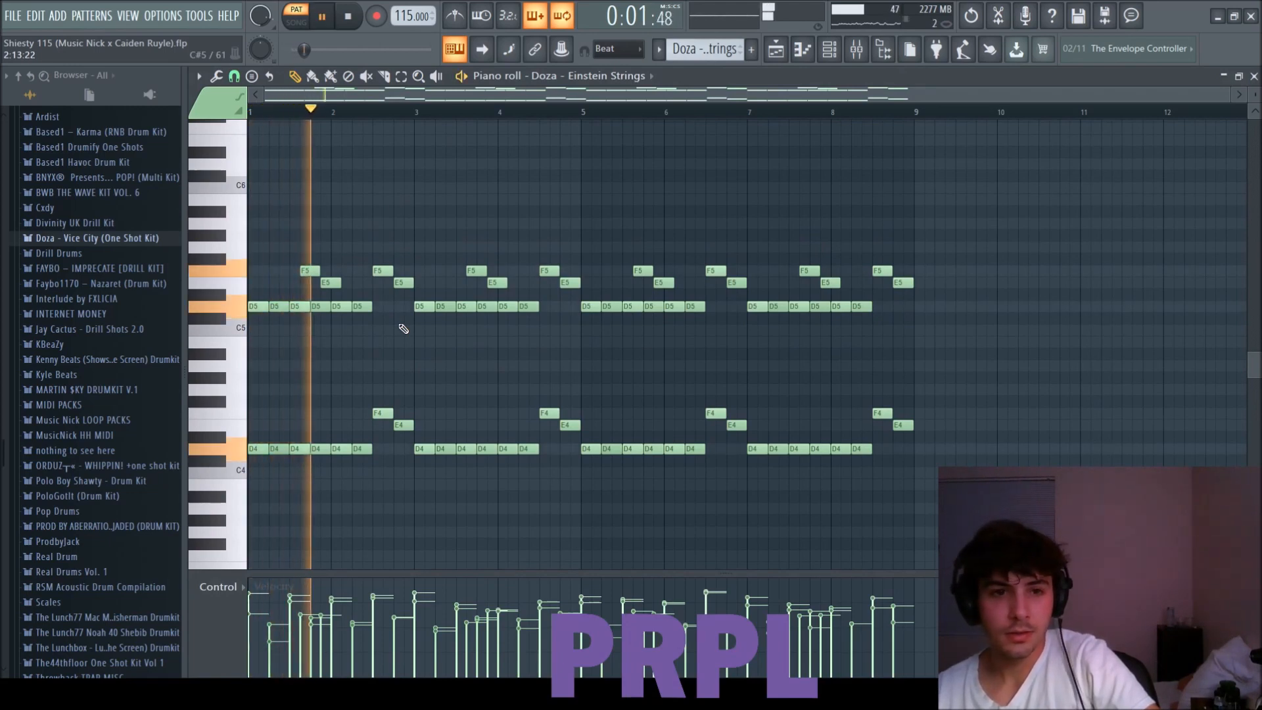
{"action": "scroll", "coordinate": [1041, 289], "scroll_direction": "up", "scroll_amount": 1}
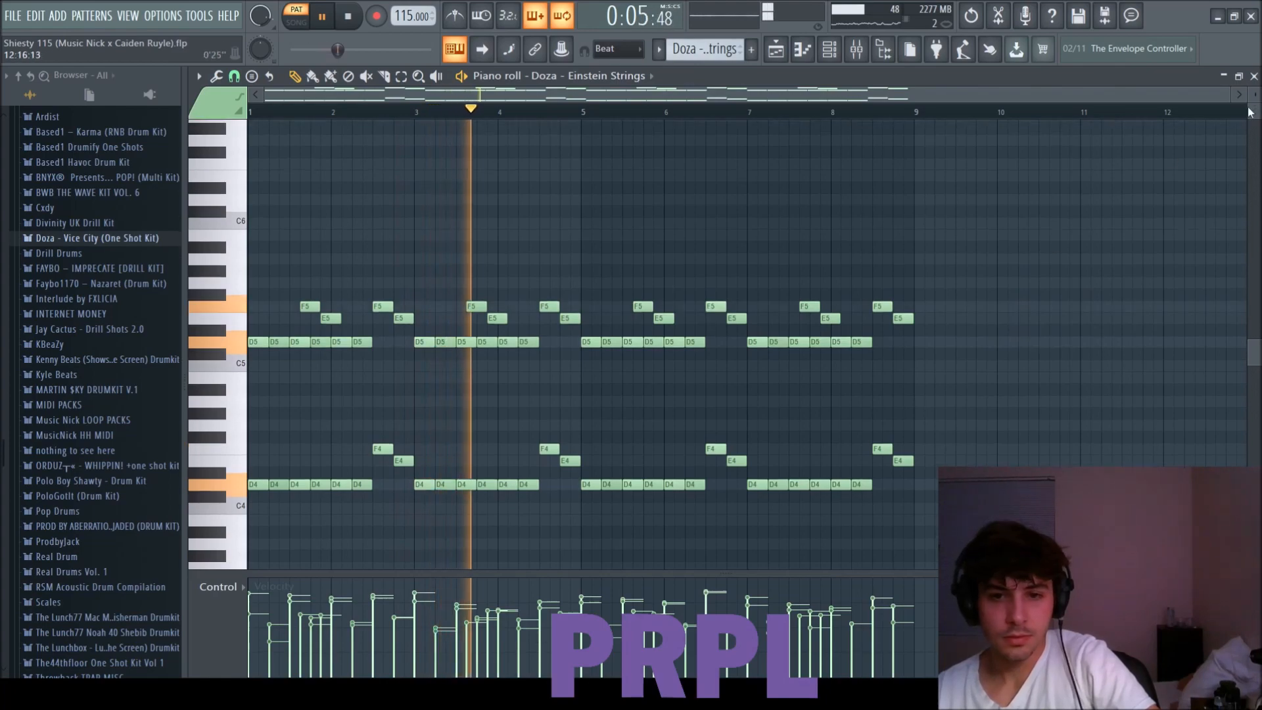
{"action": "left_click", "coordinate": [1254, 77]}
Play the playlist arrangement from the start, skip to the sections at bars 9, 17 and 33, and stop playback.
{"action": "key", "text": "Tab"}
{"action": "key", "text": "Tab"}
{"action": "key", "text": "Tab"}
{"action": "key", "text": "Tab"}
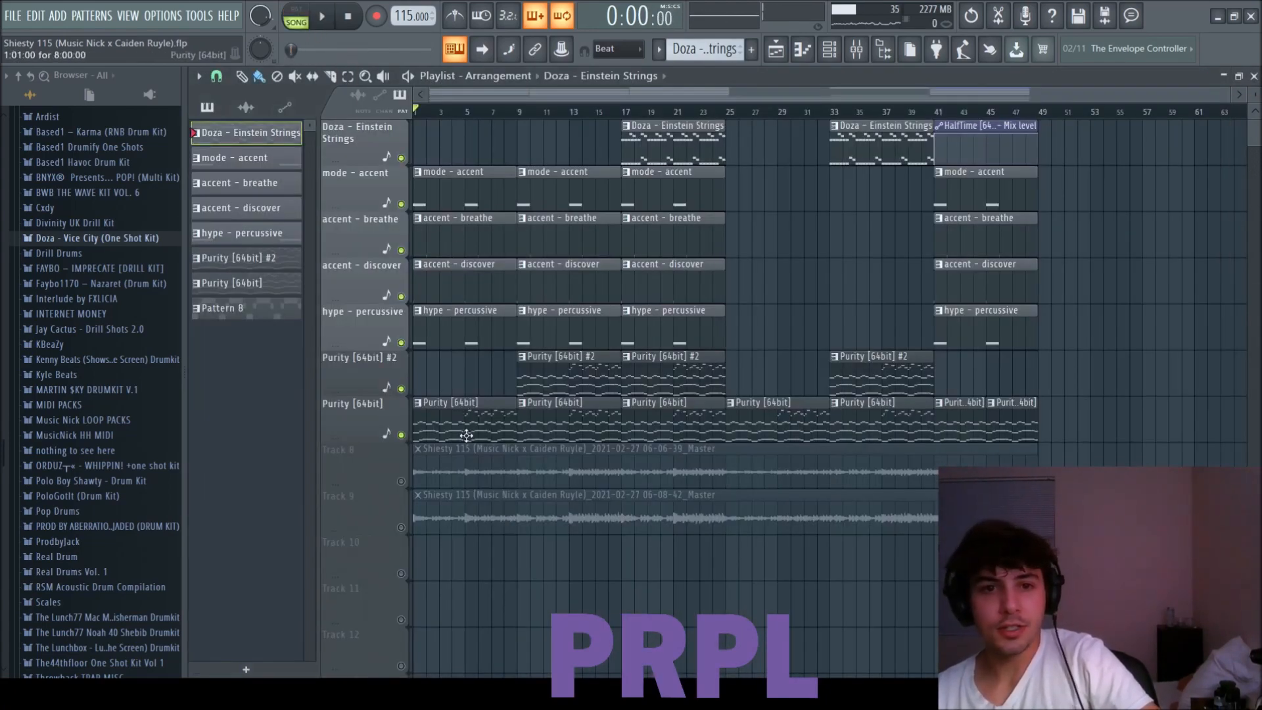
{"action": "key", "text": "space"}
{"action": "left_click", "coordinate": [522, 115]}
{"action": "left_click", "coordinate": [628, 113]}
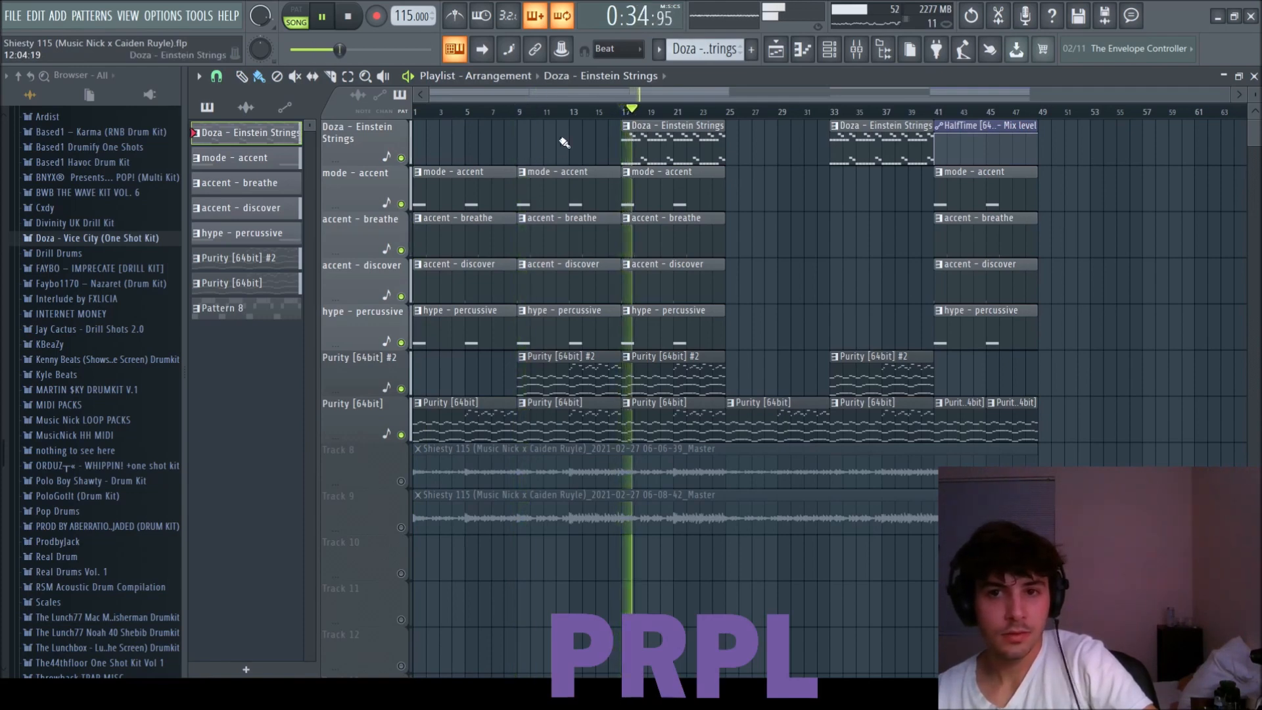
{"action": "left_click", "coordinate": [833, 113]}
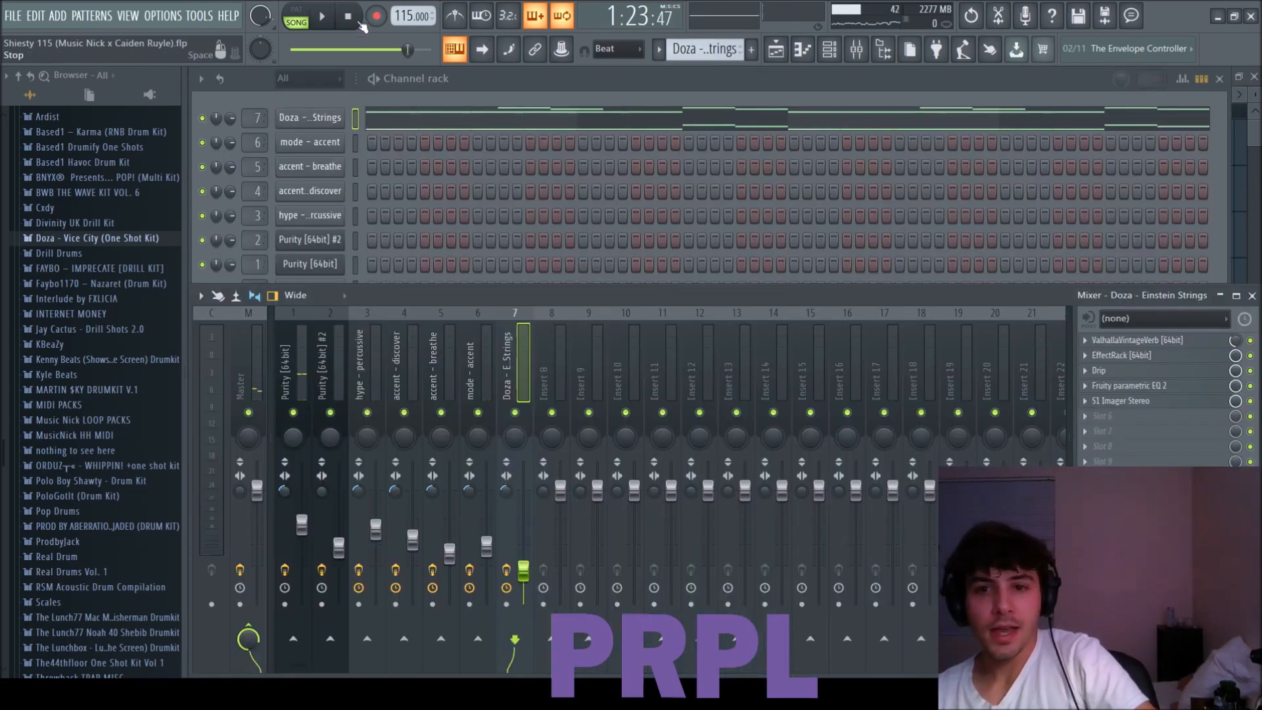
{"action": "left_click", "coordinate": [350, 17]}
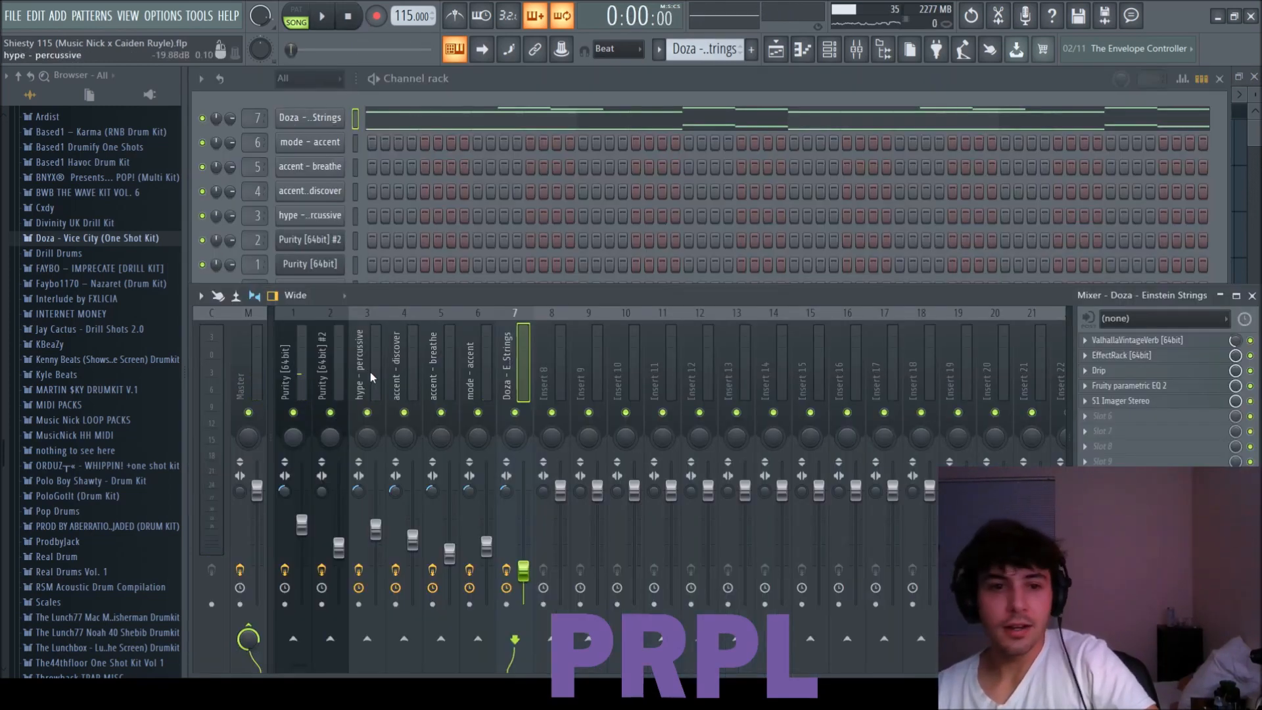
Select the Master mixer track and inspect its Cassette and SketchCassette II effects.
{"action": "left_click", "coordinate": [259, 370]}
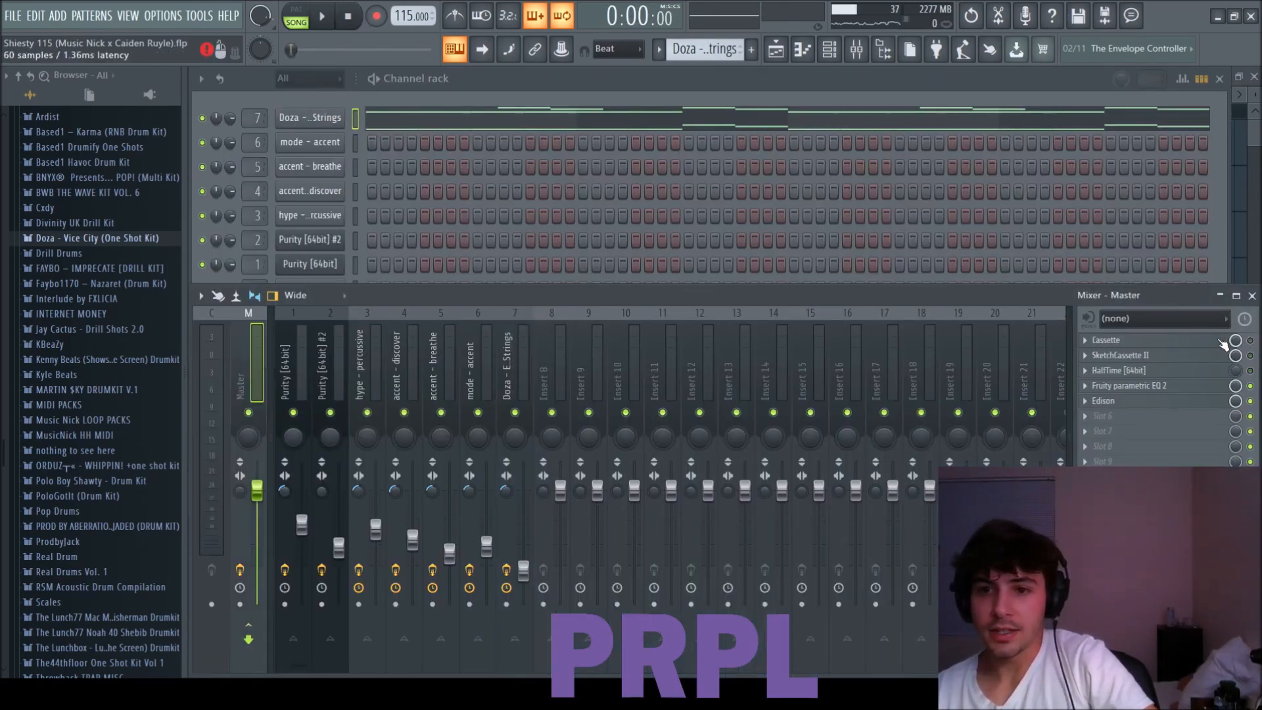
{"action": "left_click", "coordinate": [1138, 341]}
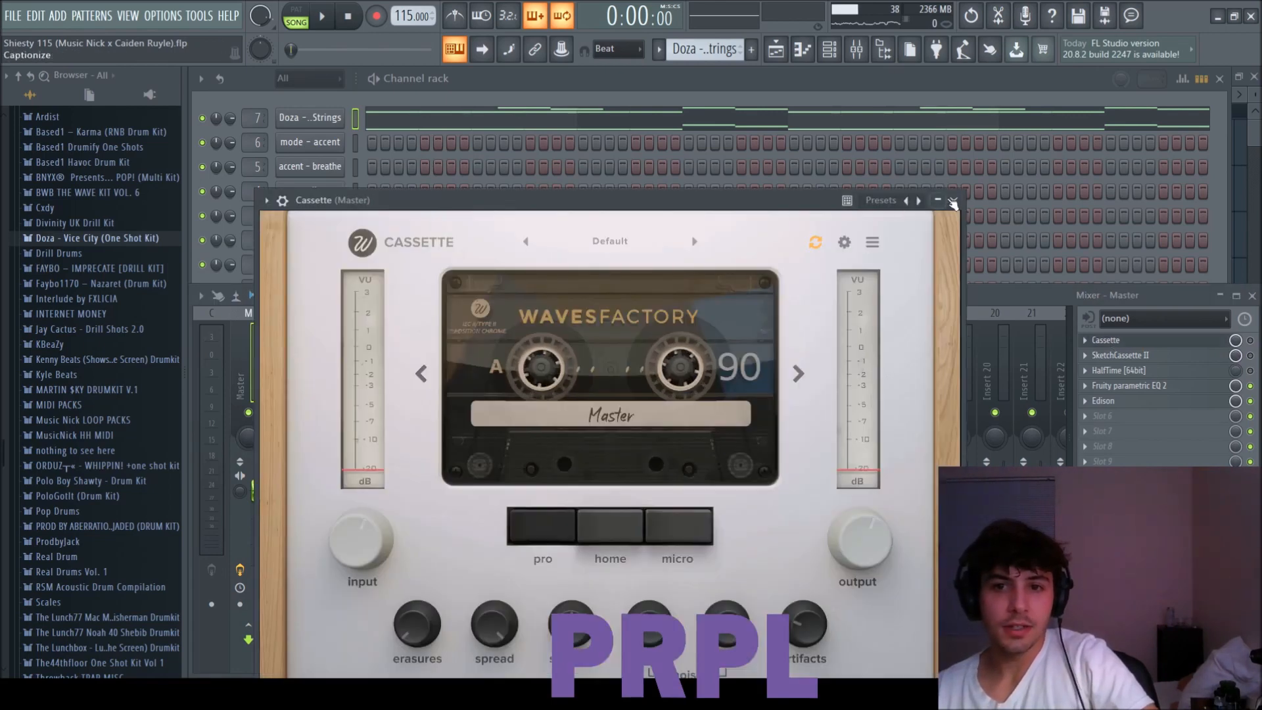
{"action": "left_click", "coordinate": [954, 201]}
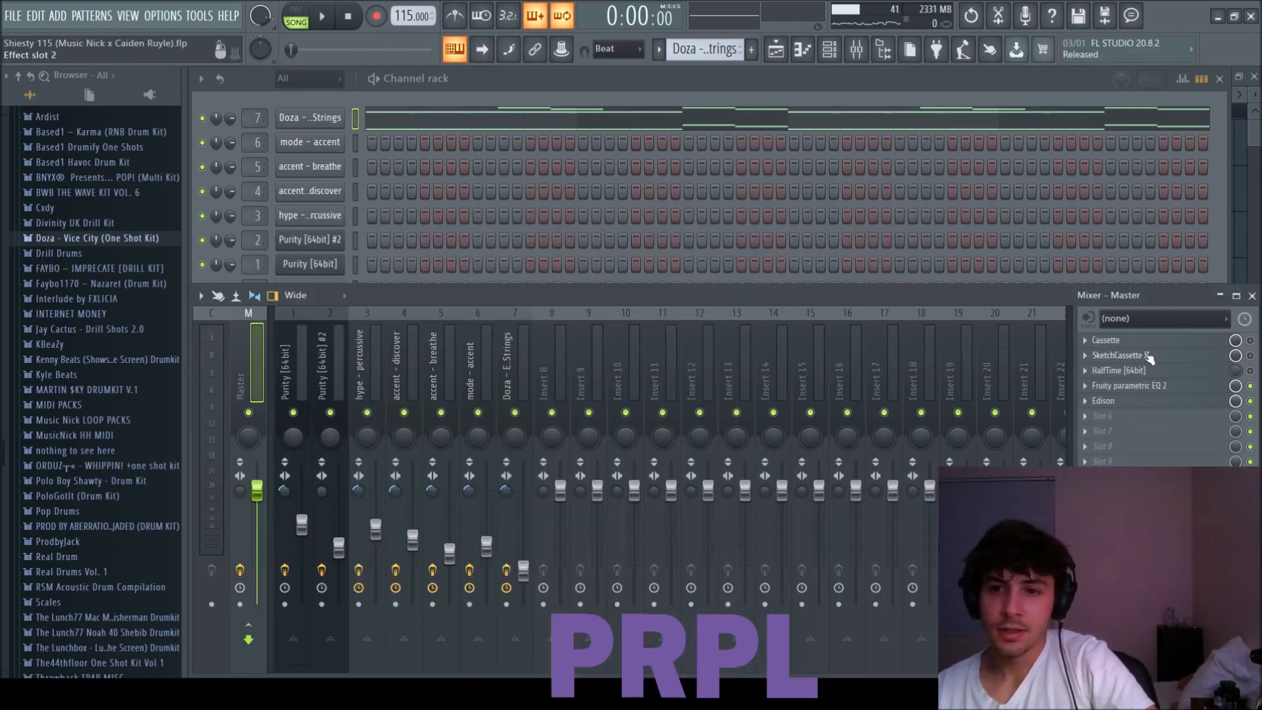
{"action": "left_click", "coordinate": [1134, 356]}
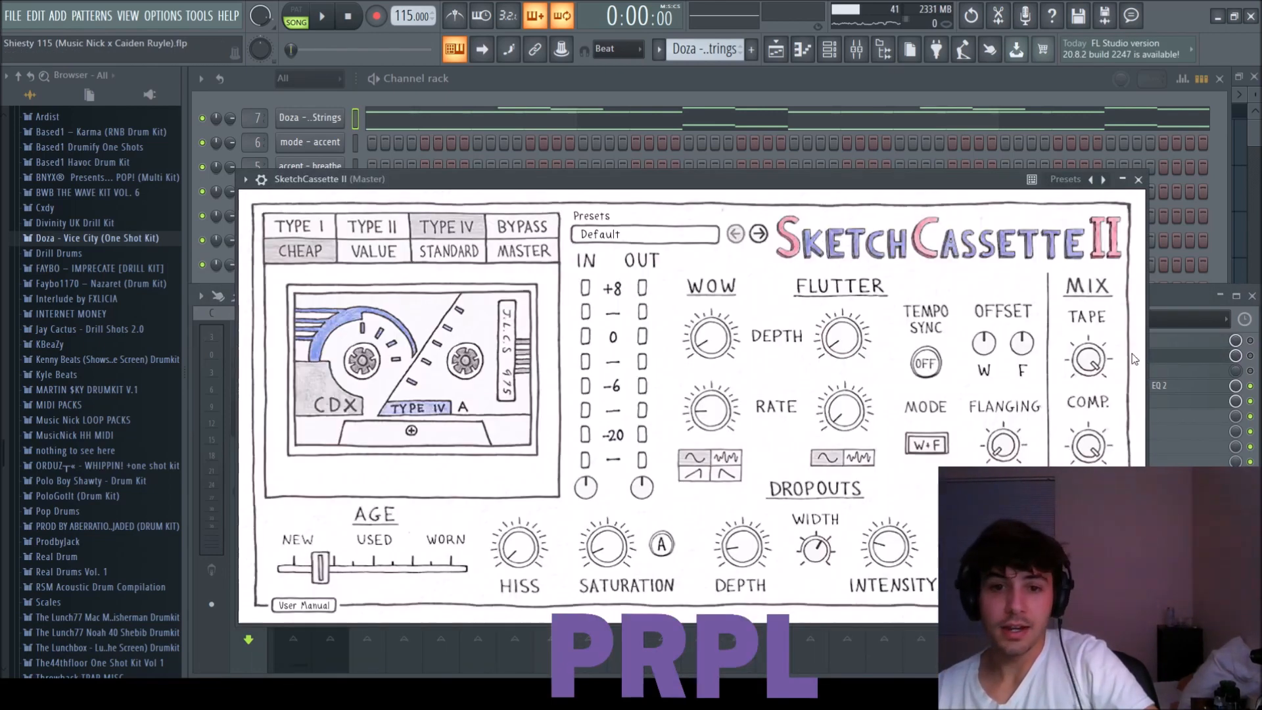
{"action": "left_click", "coordinate": [1138, 179]}
Check the half-time section in the playlist, and inspect the Fruity parametric EQ 2 on the Master track.
{"action": "key", "text": "F5"}
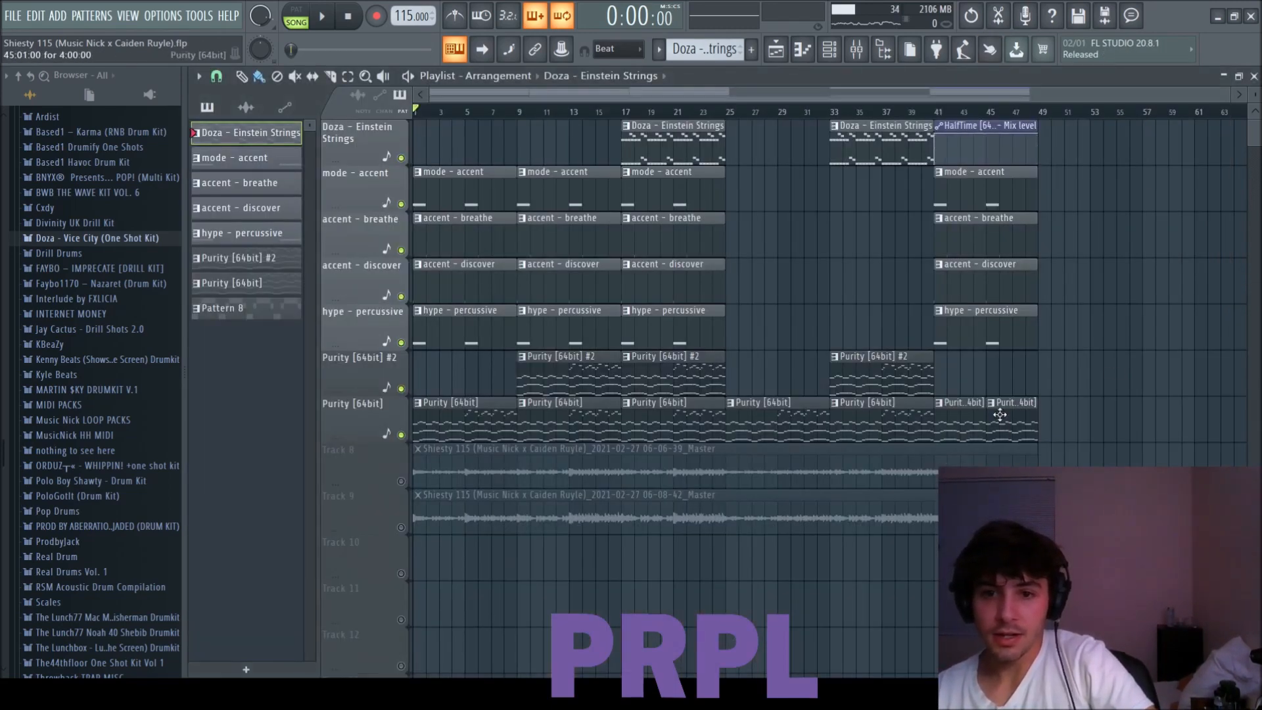
{"action": "key", "text": "F5"}
{"action": "left_click", "coordinate": [1140, 389]}
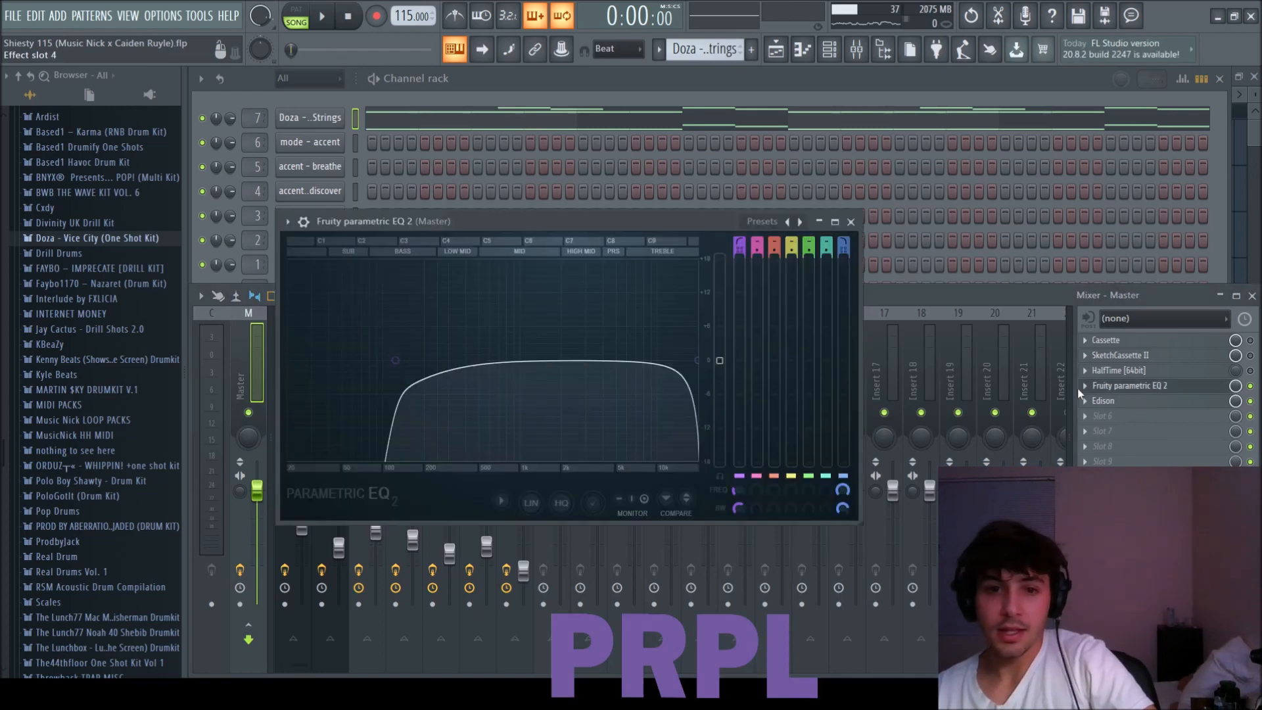
{"action": "left_click", "coordinate": [848, 223]}
Solo Track 8 in the playlist and open the settings of its 06-06-39 recorded master audio clip.
{"action": "key", "text": "F5"}
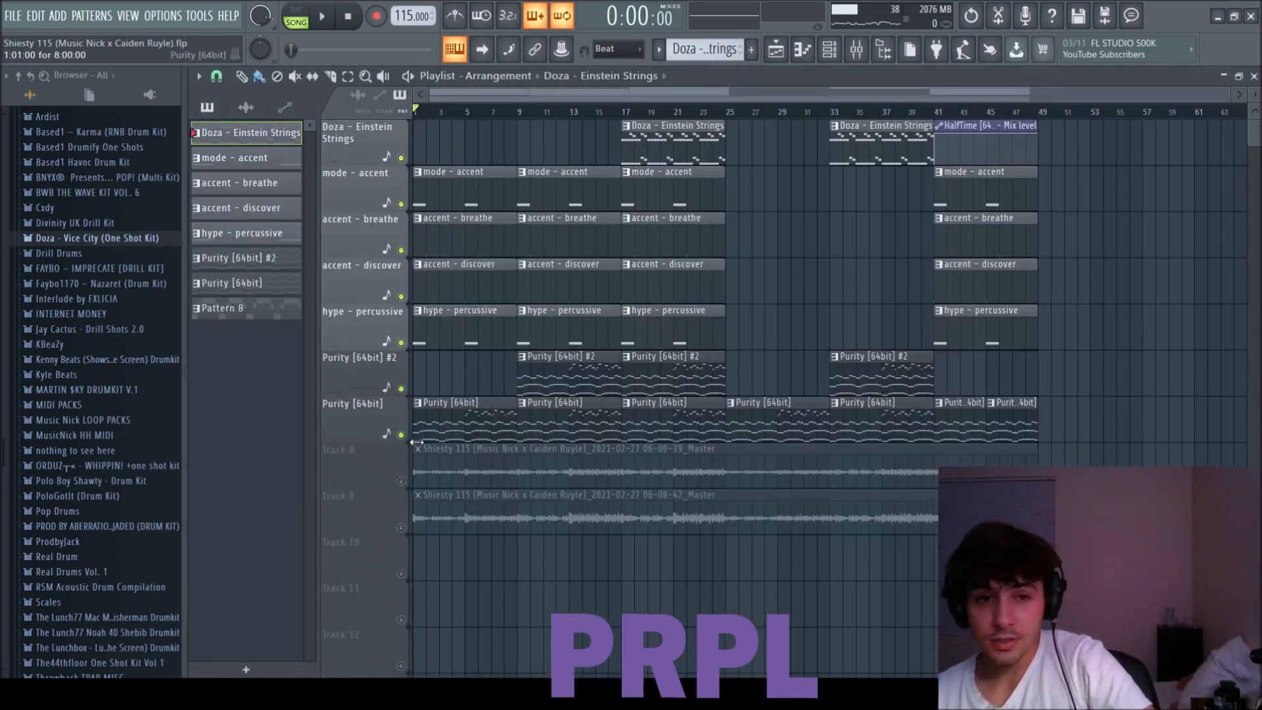
{"action": "right_click", "coordinate": [402, 481]}
{"action": "left_click", "coordinate": [447, 460]}
{"action": "double_click", "coordinate": [446, 470]}
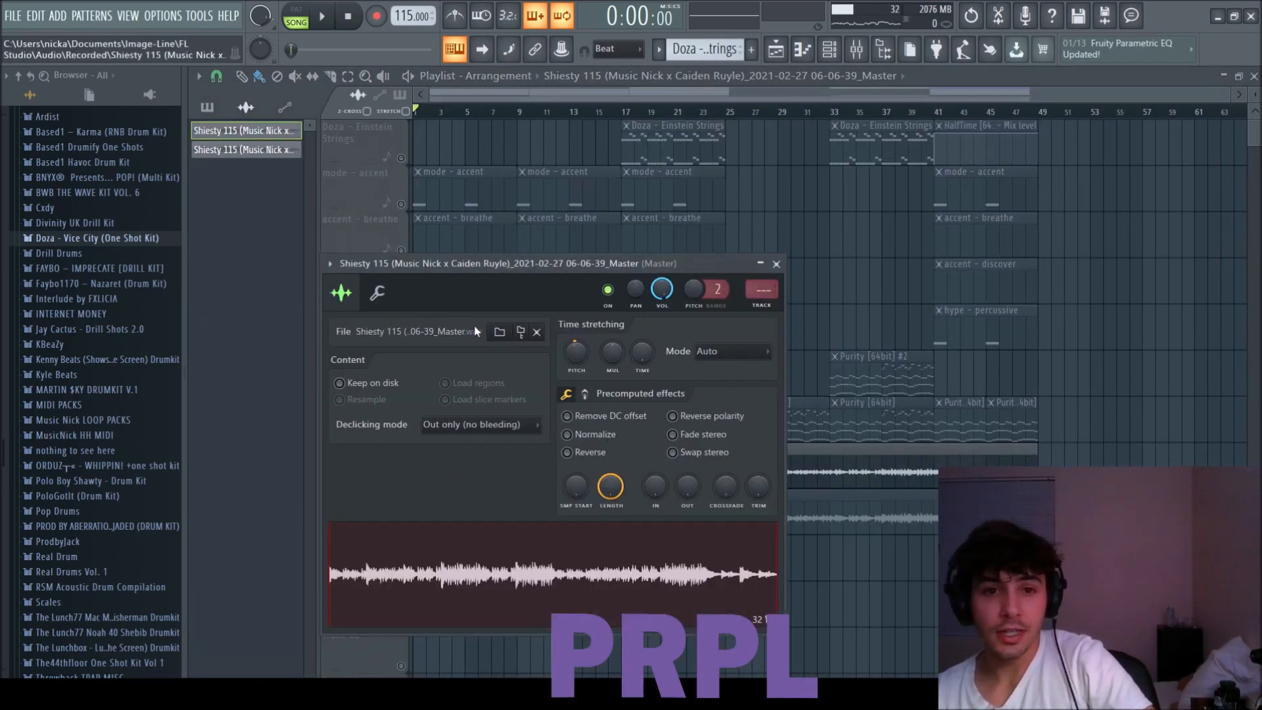
Close the recorded clip's settings, unsolo its playlist track, and review the project's channel rack and mixer.
{"action": "left_click", "coordinate": [776, 265]}
{"action": "right_click", "coordinate": [402, 527]}
{"action": "key", "text": "F6"}
{"action": "key", "text": "F9"}
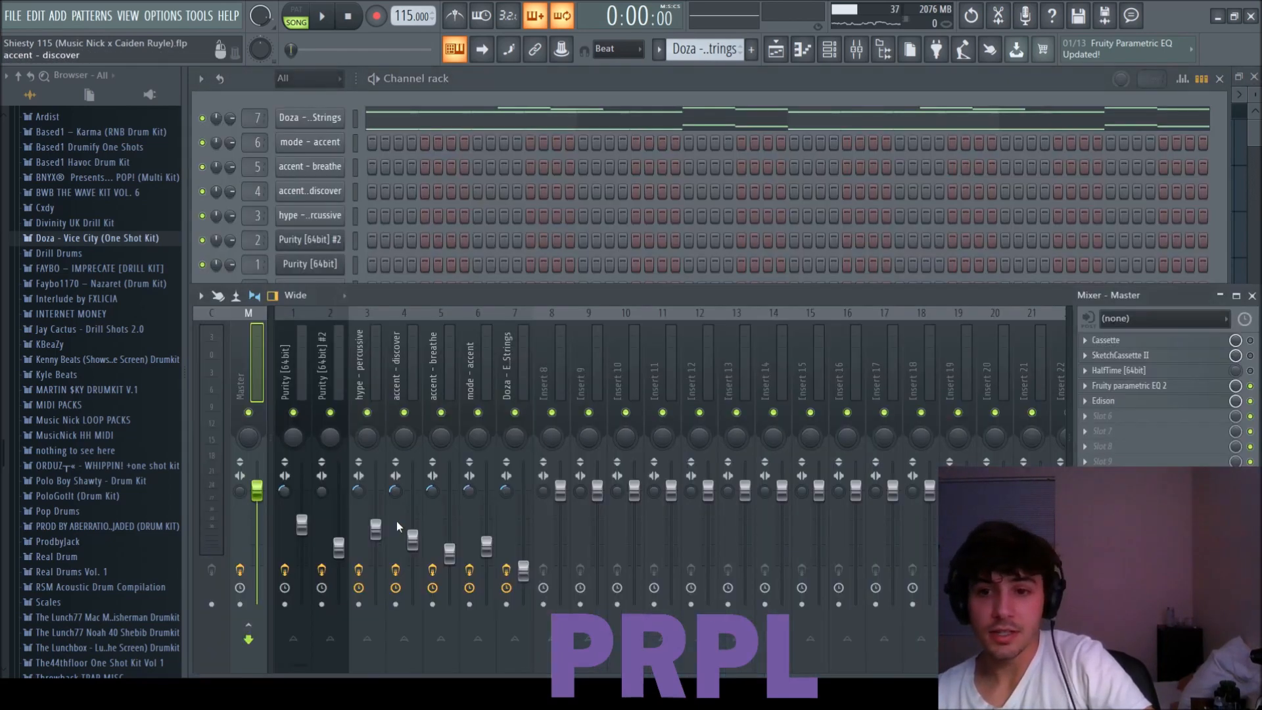
Play the Shiesty 115 C#m loop arrangement in the playlist and stop playback.
{"action": "key", "text": "F5"}
{"action": "key", "text": "space"}
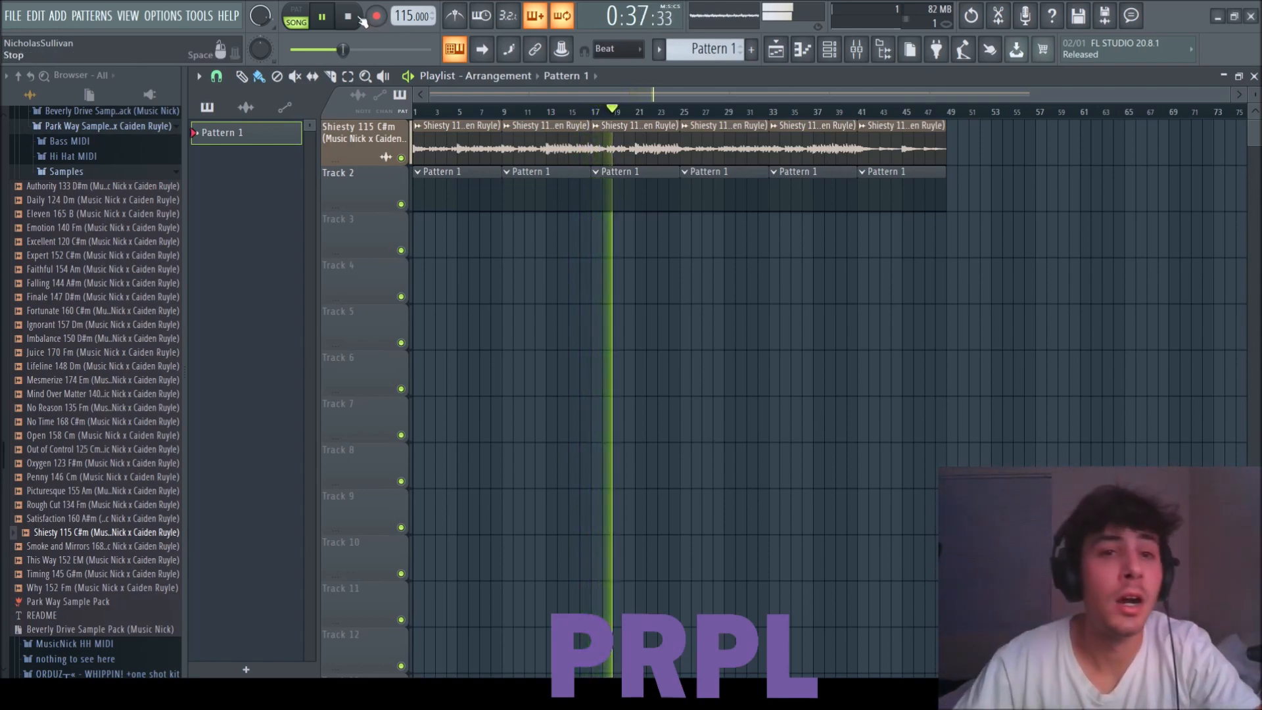
{"action": "key", "text": "space"}
Load the Shiesty bass MIDI from the Park Way Sample Pack's Bass MIDI folder onto the Sampler channel.
{"action": "key", "text": "F6"}
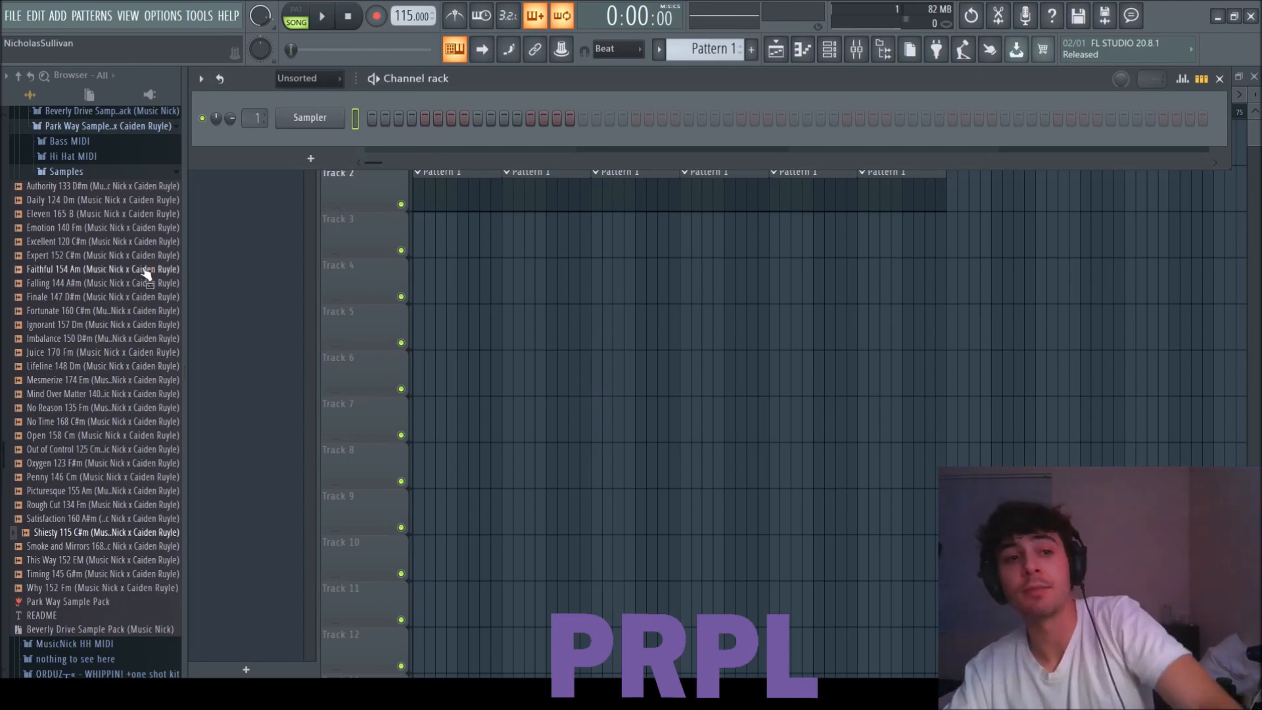
{"action": "left_click", "coordinate": [64, 173]}
{"action": "left_click", "coordinate": [66, 172]}
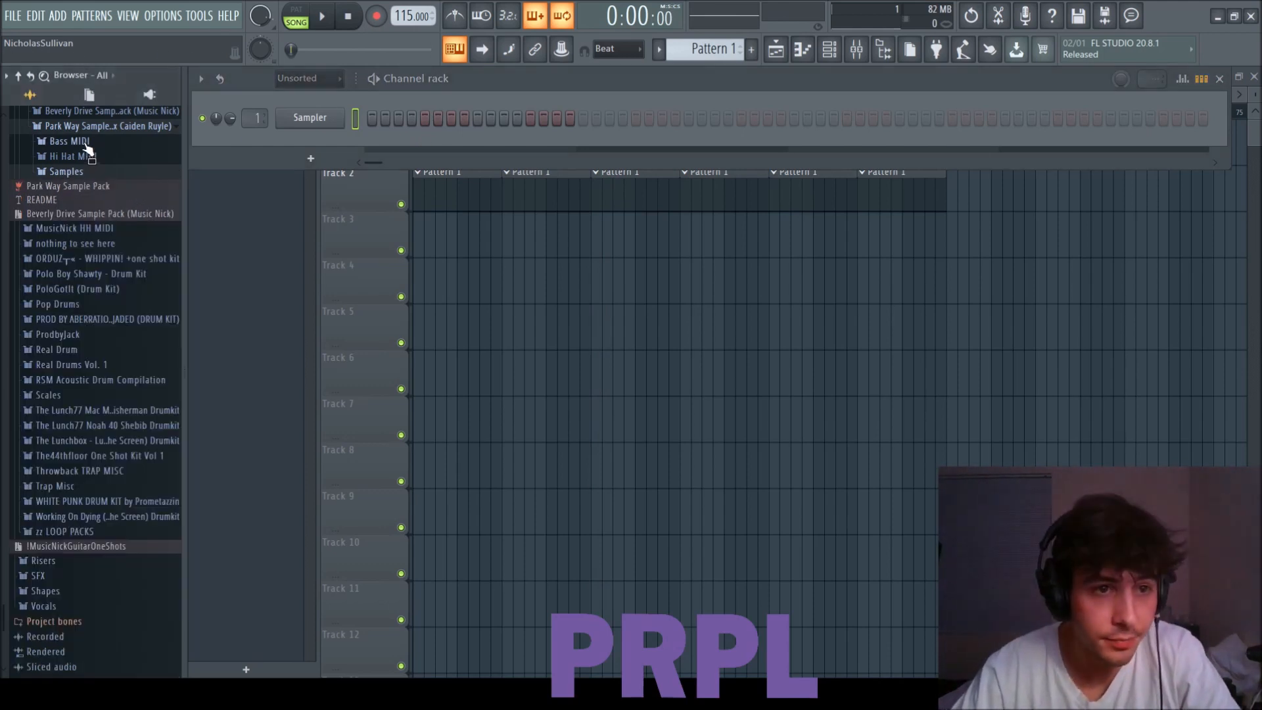
{"action": "left_click", "coordinate": [85, 141]}
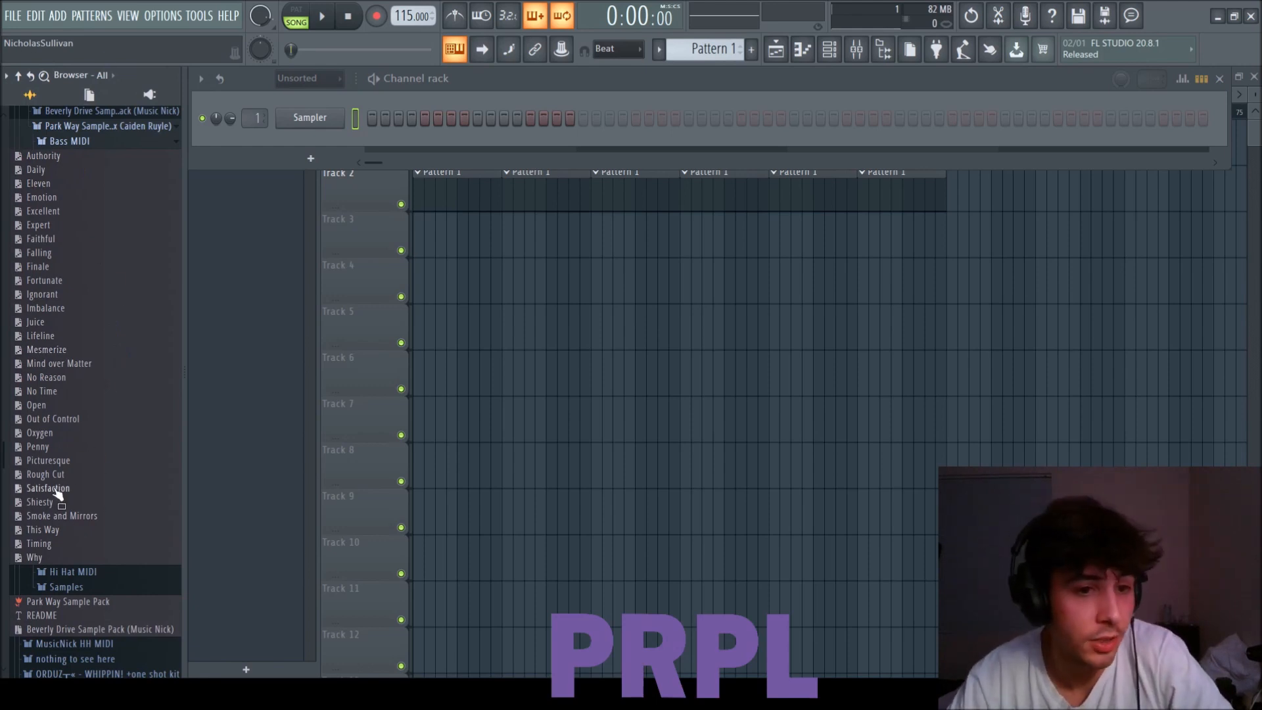
{"action": "left_click_drag", "start_coordinate": [53, 506], "coordinate": [310, 117]}
{"action": "key", "text": "F6"}
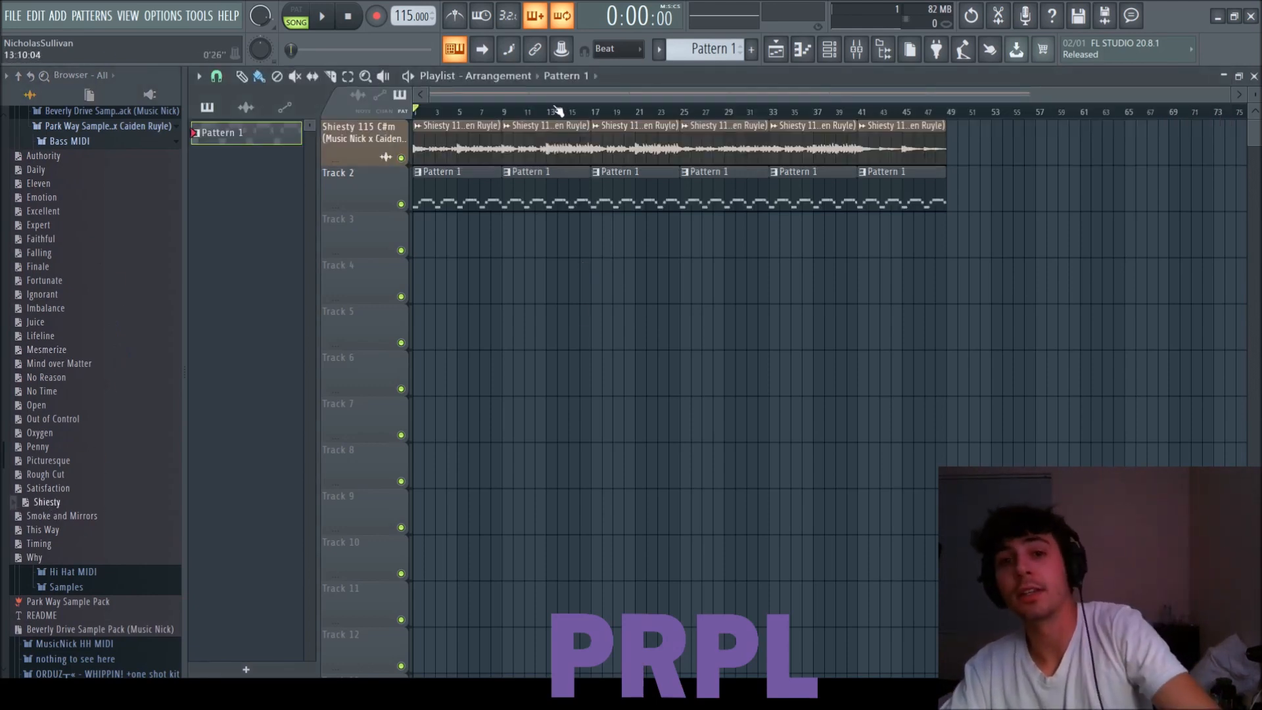
Play the arrangement with the bass MIDI in it, and collapse the Music Nick LOOP PACKS folders in the browser.
{"action": "key", "text": "space"}
{"action": "key", "text": "F6"}
{"action": "scroll", "coordinate": [105, 235], "scroll_direction": "up", "scroll_amount": 2}
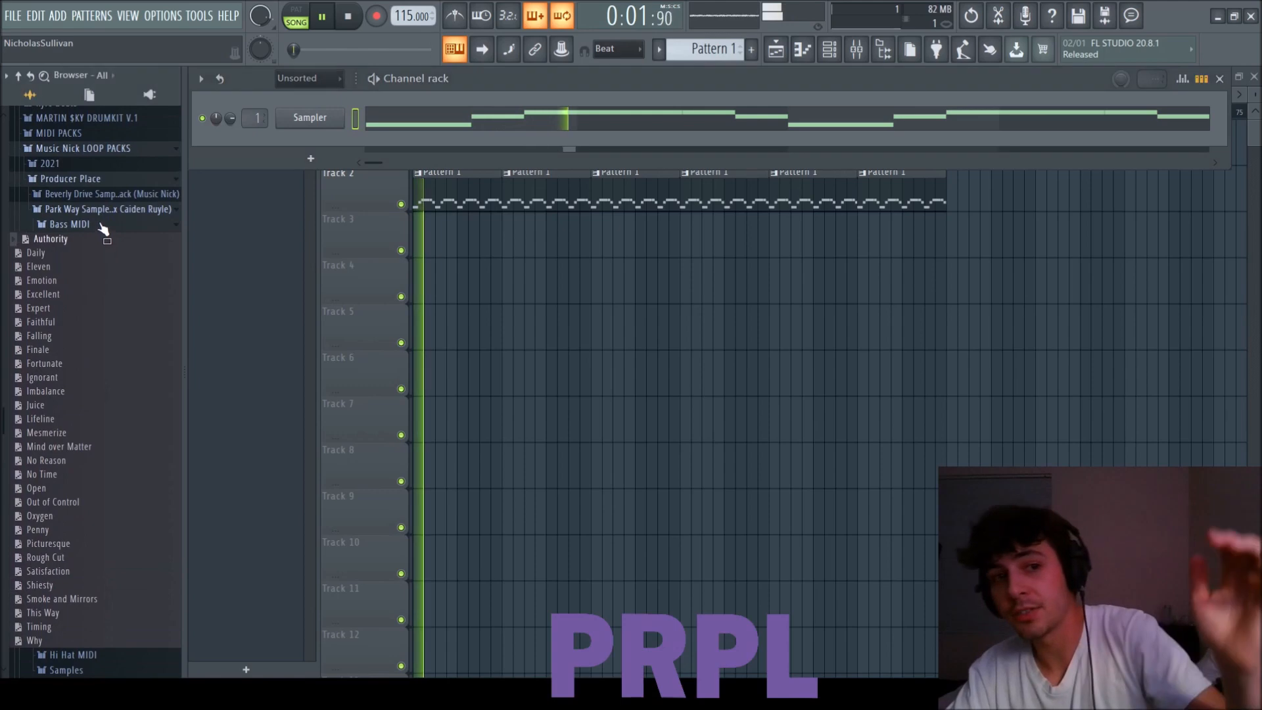
{"action": "left_click", "coordinate": [102, 209]}
{"action": "left_click", "coordinate": [102, 179]}
{"action": "scroll", "coordinate": [98, 230], "scroll_direction": "up", "scroll_amount": 2}
{"action": "left_click", "coordinate": [103, 216]}
Stop playback and open the LOUD folder of 808s in the Post-20 Drumkit within the browser.
{"action": "scroll", "coordinate": [79, 329], "scroll_direction": "up", "scroll_amount": 4}
{"action": "left_click", "coordinate": [65, 379]}
{"action": "scroll", "coordinate": [65, 369], "scroll_direction": "up", "scroll_amount": 6}
{"action": "key", "text": "space"}
{"action": "scroll", "coordinate": [79, 339], "scroll_direction": "down", "scroll_amount": 3}
{"action": "scroll", "coordinate": [85, 299], "scroll_direction": "up", "scroll_amount": 4}
{"action": "left_click", "coordinate": [95, 224]}
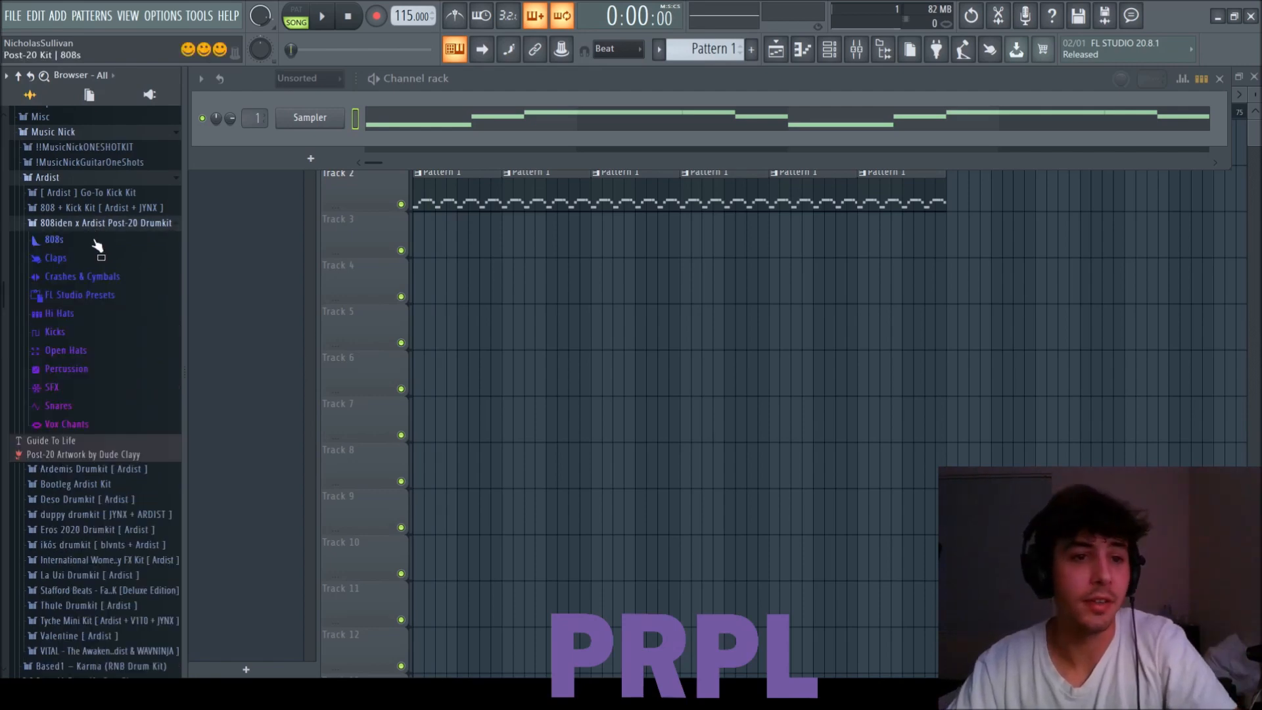
{"action": "left_click", "coordinate": [56, 240]}
{"action": "left_click", "coordinate": [74, 258]}
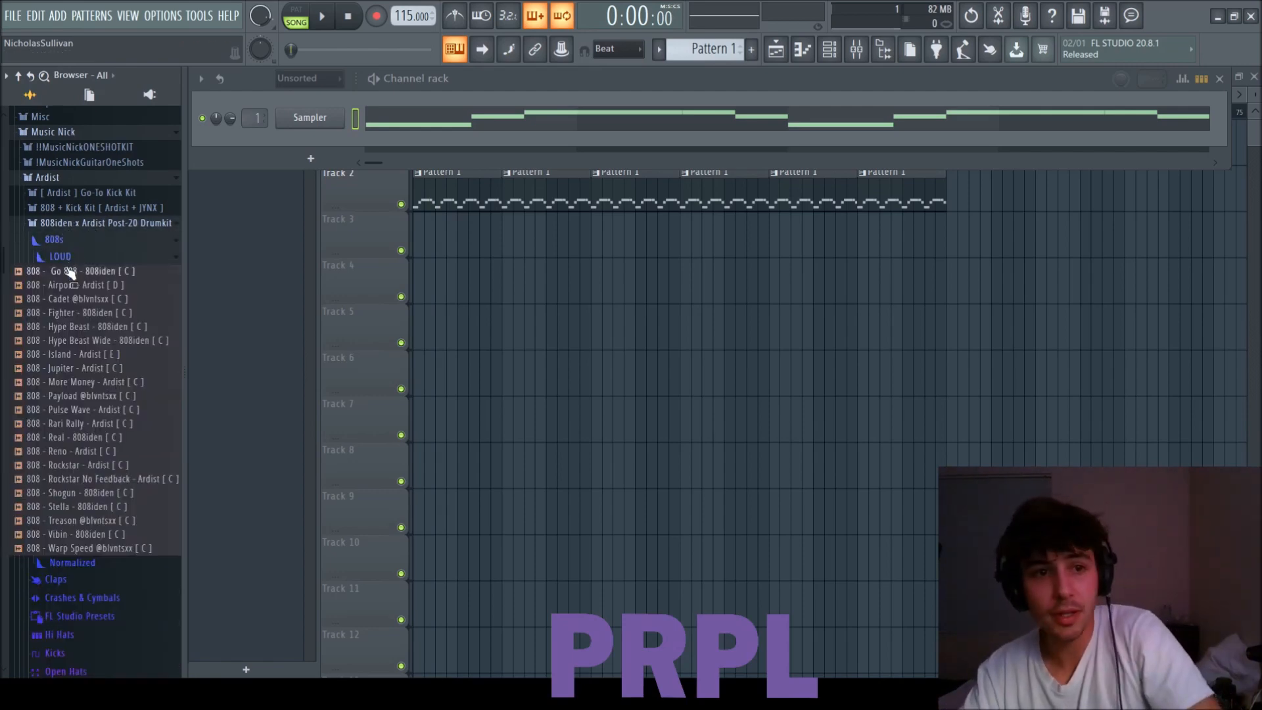
{"action": "scroll", "coordinate": [69, 265], "scroll_direction": "down", "scroll_amount": 3}
Audition the 808 - Island [ E ] sample over the loop, add it as a new channel, and route it to mixer track 4.
{"action": "key", "text": "space"}
{"action": "left_click", "coordinate": [91, 273]}
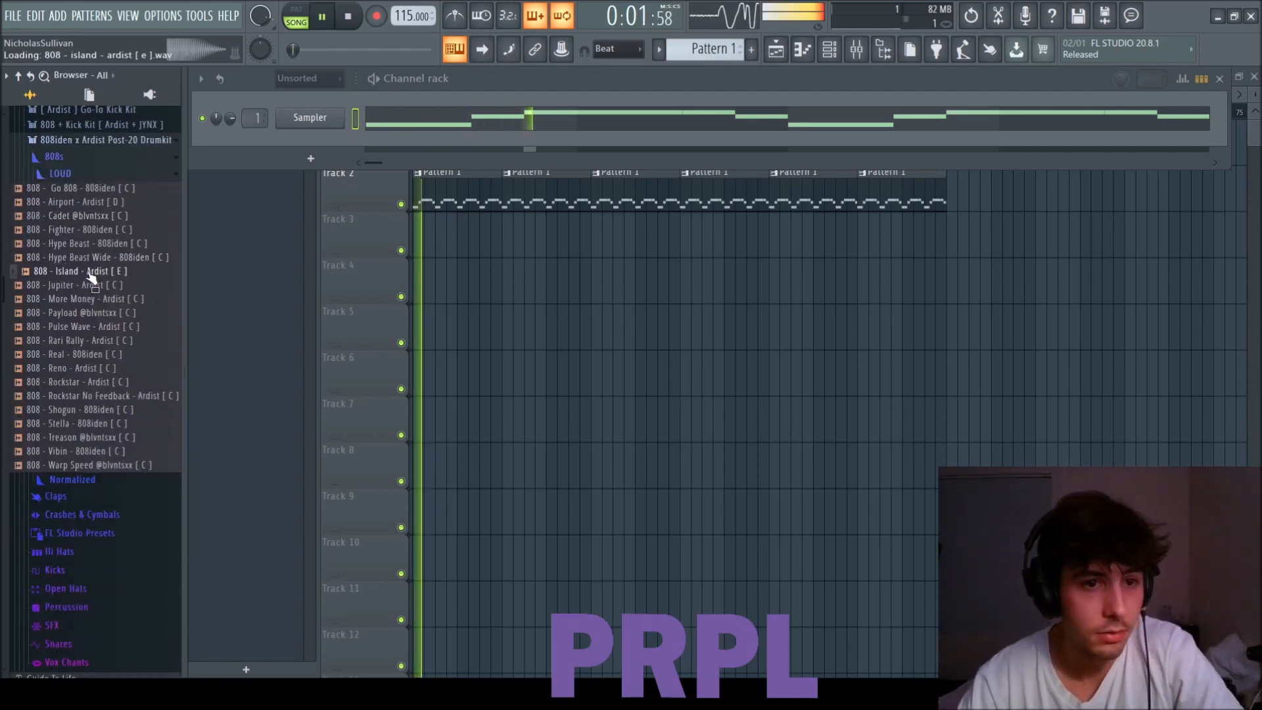
{"action": "left_click_drag", "start_coordinate": [91, 276], "coordinate": [309, 145]}
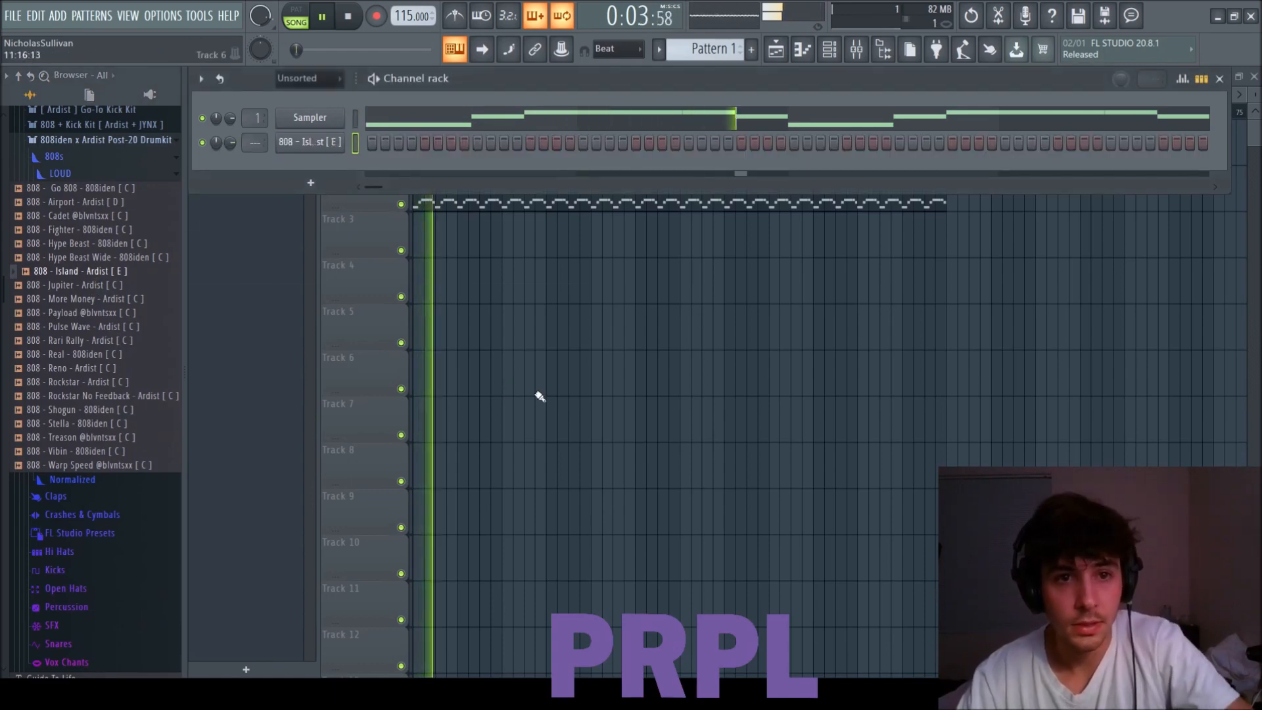
{"action": "key", "text": "F9"}
{"action": "left_click", "coordinate": [400, 395]}
{"action": "key", "text": "ctrl+l"}
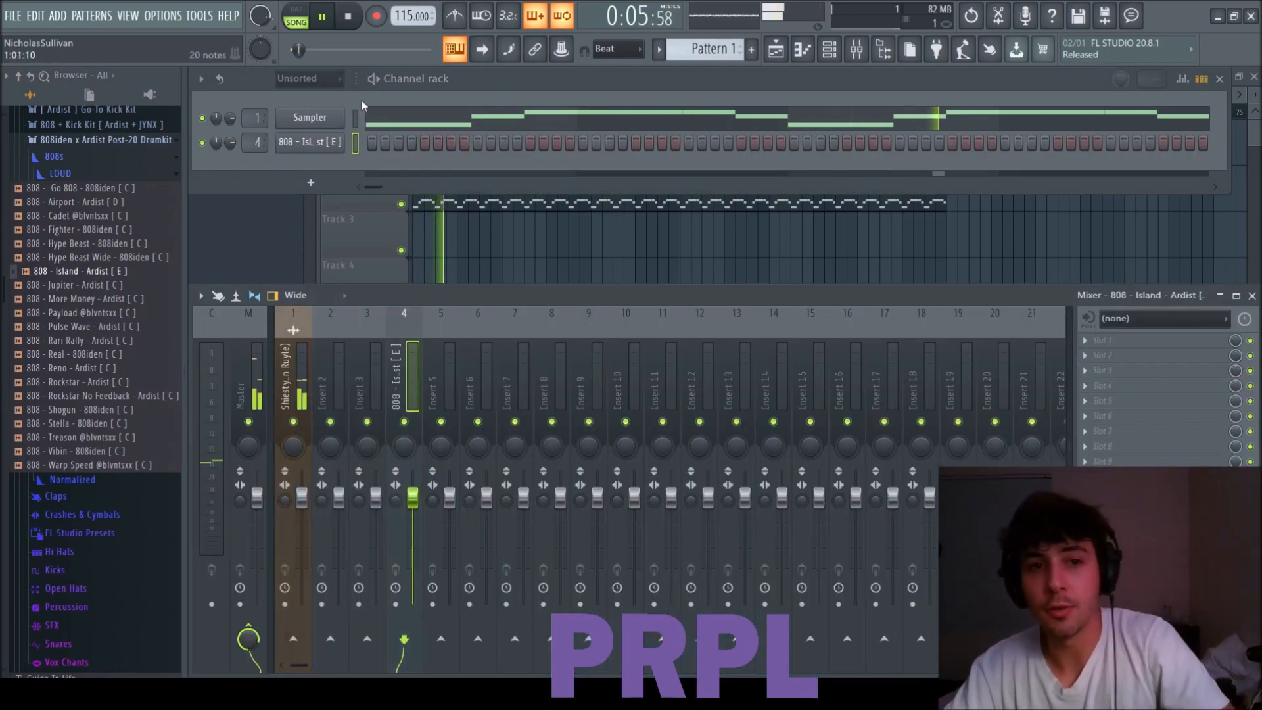
Enable the 808 - Island channel's volume envelope with no attack and a long hold, and check its sample settings.
{"action": "left_click", "coordinate": [334, 143]}
{"action": "left_click", "coordinate": [336, 252]}
{"action": "left_click_drag", "start_coordinate": [332, 416], "coordinate": [356, 391]}
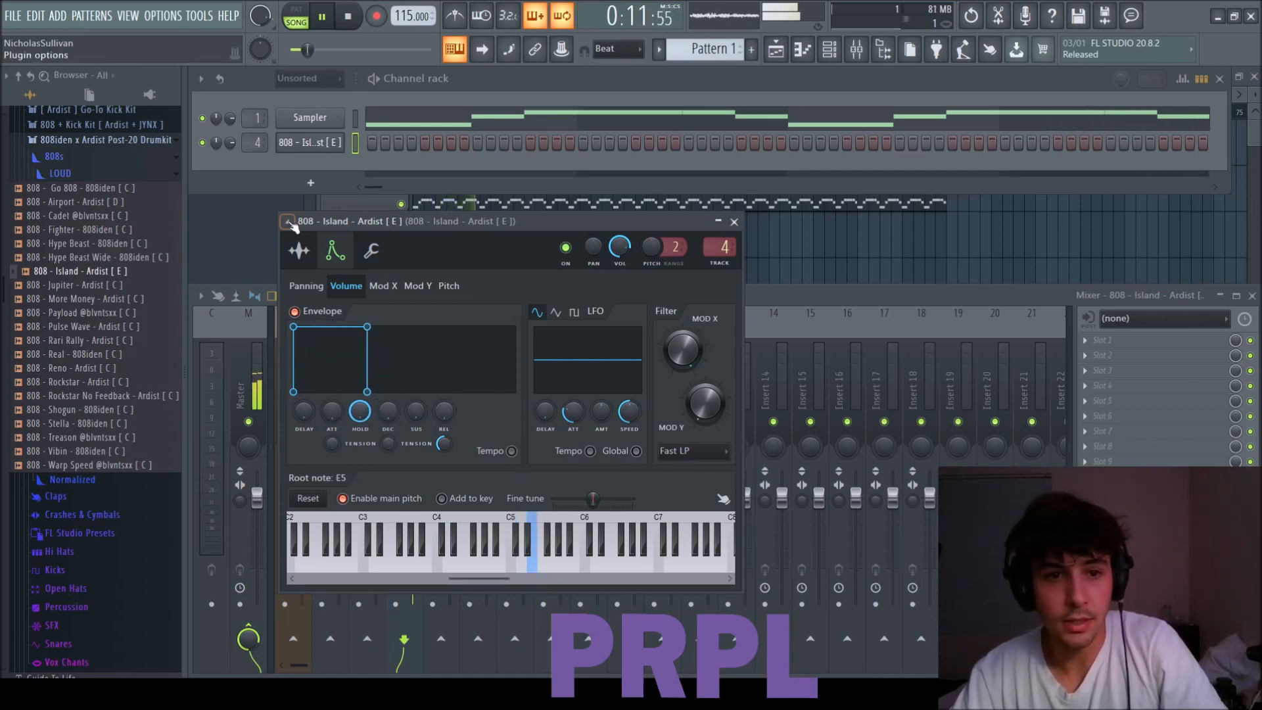
{"action": "left_click", "coordinate": [298, 250]}
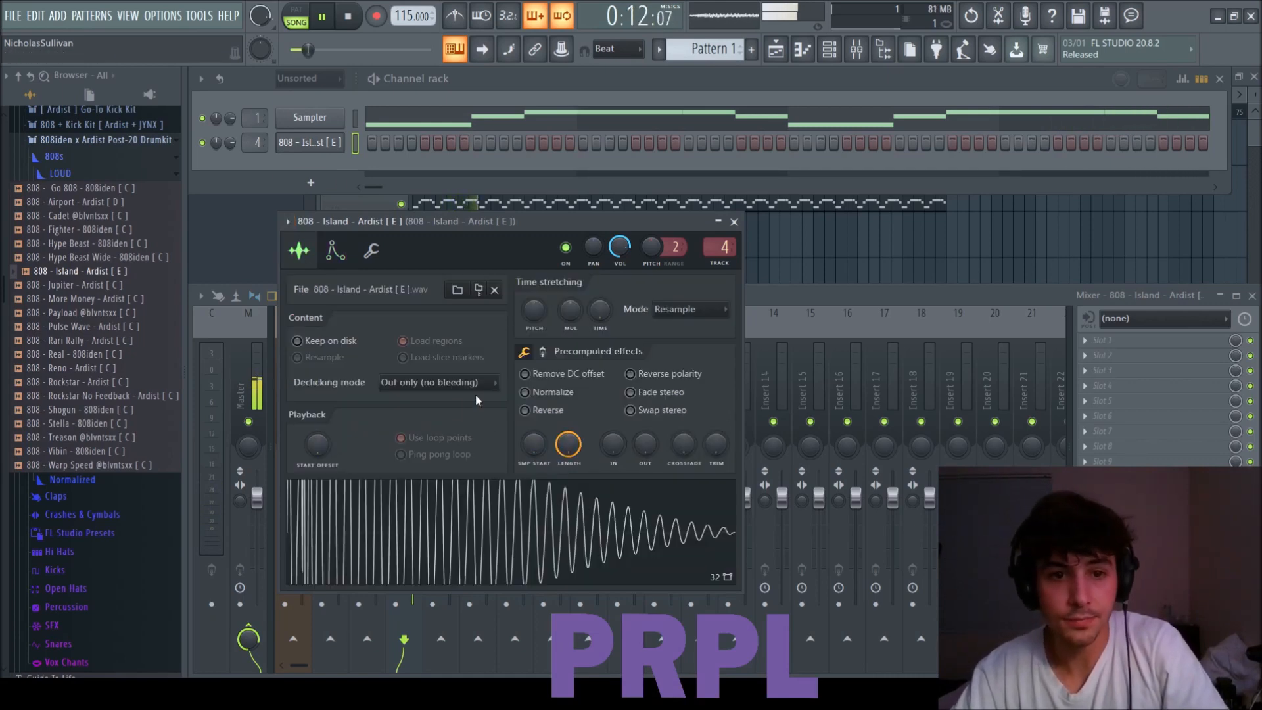
{"action": "left_click", "coordinate": [734, 222]}
Open the 808 channel's piano roll and draw an eight-step C#5 note at the start of bar 1.
{"action": "left_click", "coordinate": [372, 144]}
{"action": "key", "text": "F7"}
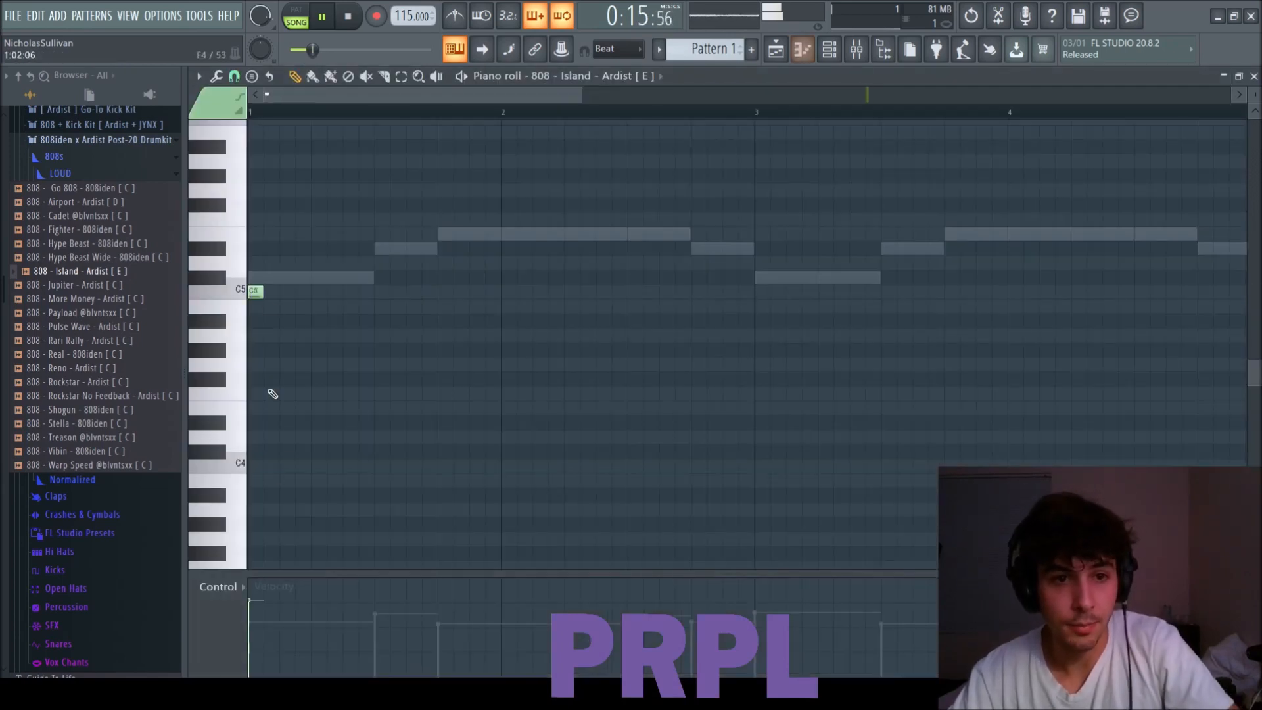
{"action": "left_click_drag", "start_coordinate": [267, 278], "coordinate": [346, 279]}
{"action": "key", "text": "space"}
{"action": "key", "text": "space"}
{"action": "key", "text": "space"}
Add a six-step D#5 note at step 11 of bar 1 and two consecutive six-step E5 notes from the start of bar 2.
{"action": "key", "text": "space"}
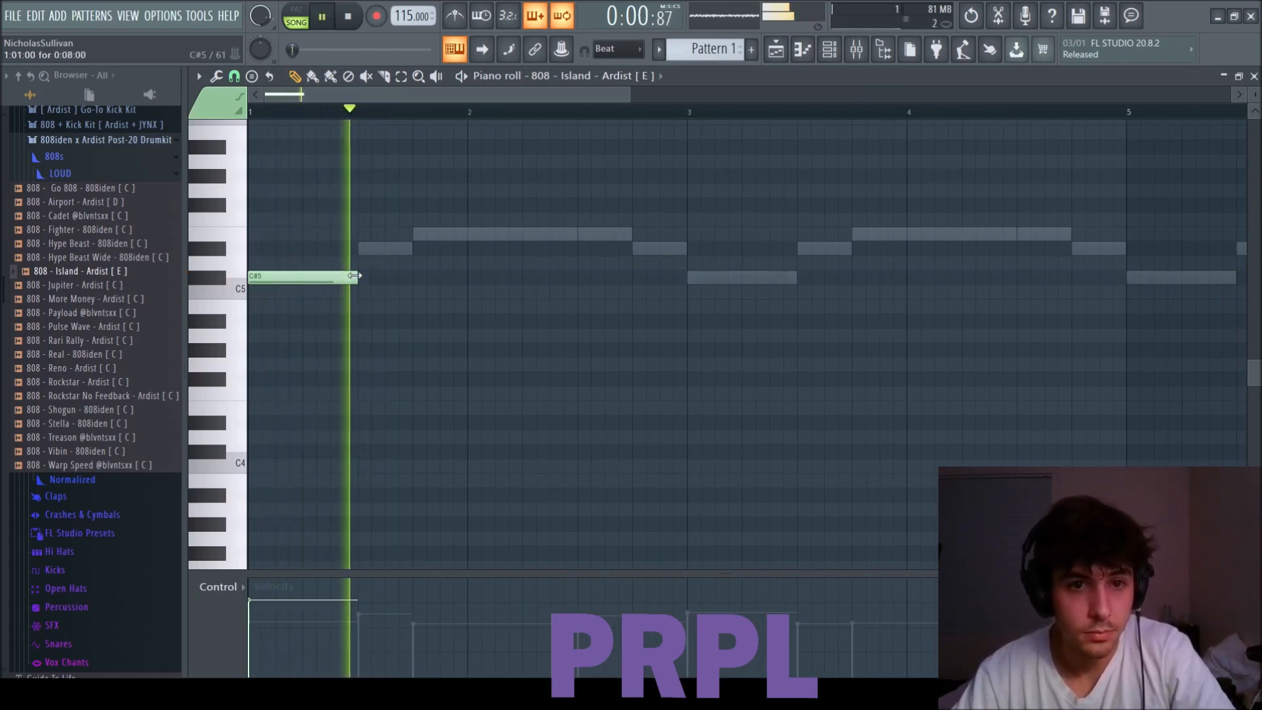
{"action": "left_click", "coordinate": [392, 249]}
{"action": "key", "text": "space"}
{"action": "left_click_drag", "start_coordinate": [455, 258], "coordinate": [466, 254]}
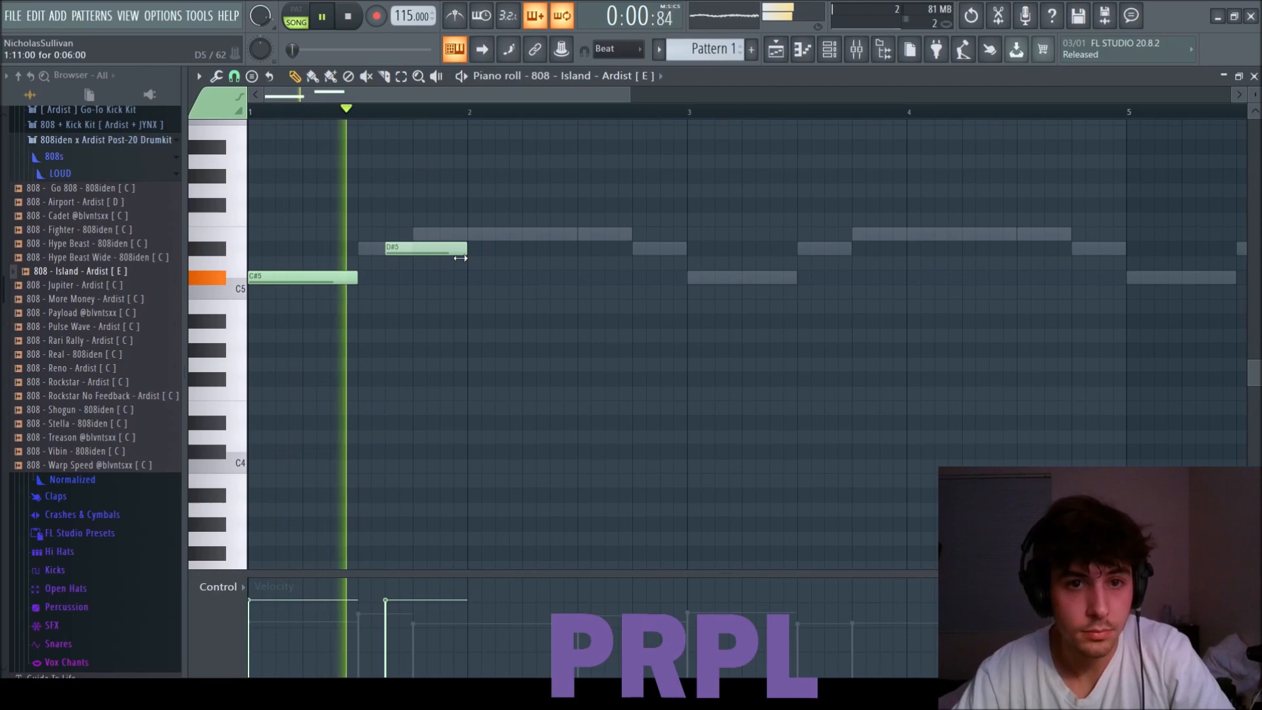
{"action": "left_click", "coordinate": [500, 233]}
{"action": "left_click", "coordinate": [554, 234]}
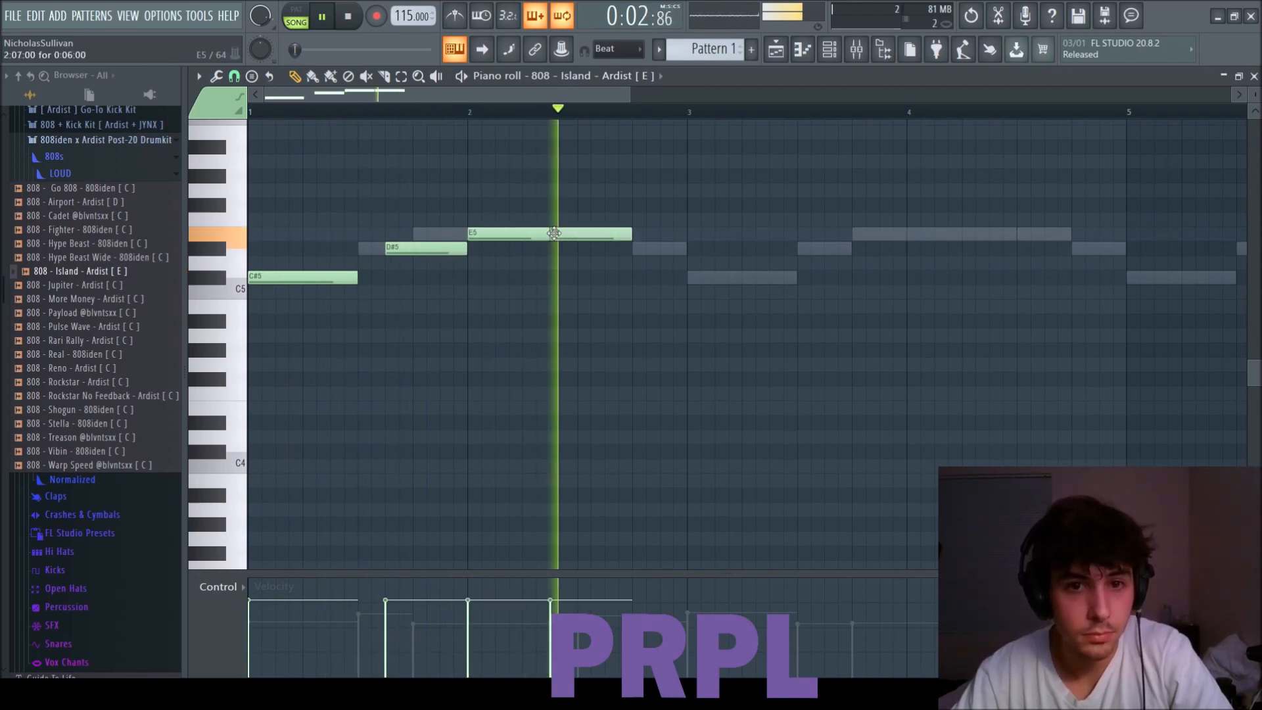
{"action": "scroll", "coordinate": [611, 246], "scroll_direction": "down", "scroll_amount": 2}
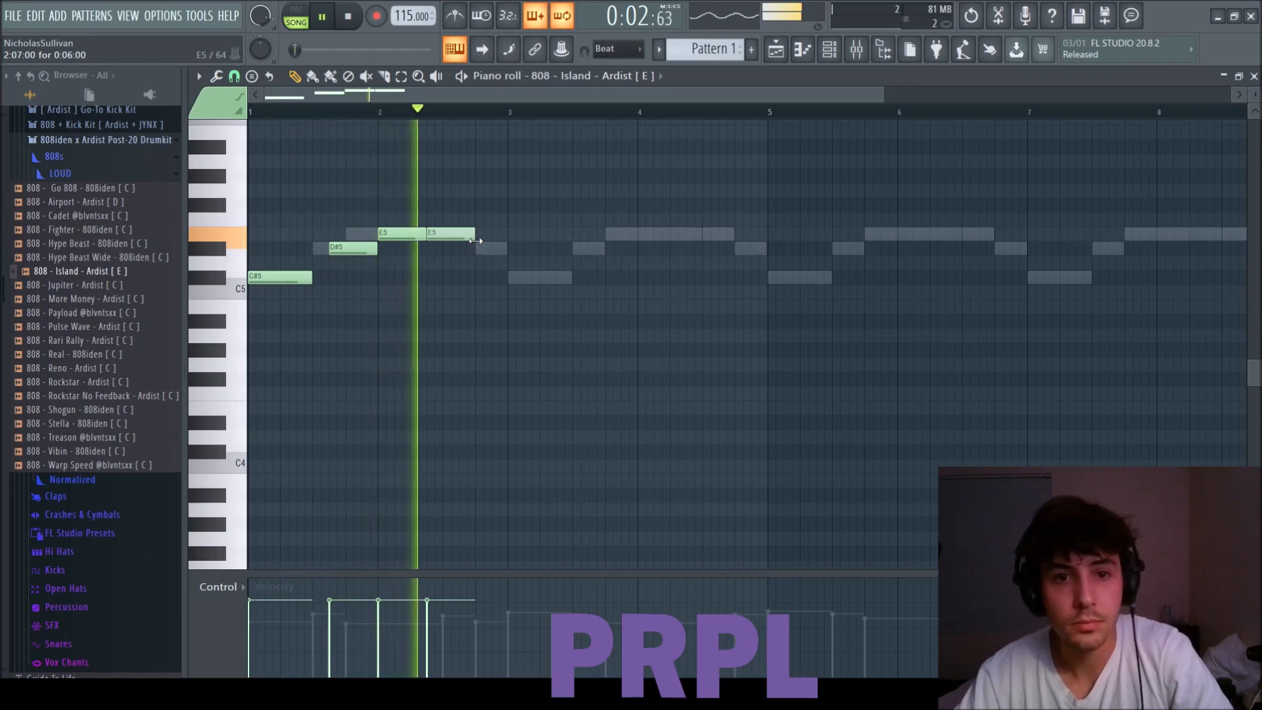
Select all the 808 notes and duplicate them into bars 3 and 4.
{"action": "scroll", "coordinate": [475, 240], "scroll_direction": "down", "scroll_amount": 1}
{"action": "key", "text": "ctrl+a"}
{"action": "key", "text": "ctrl+b"}
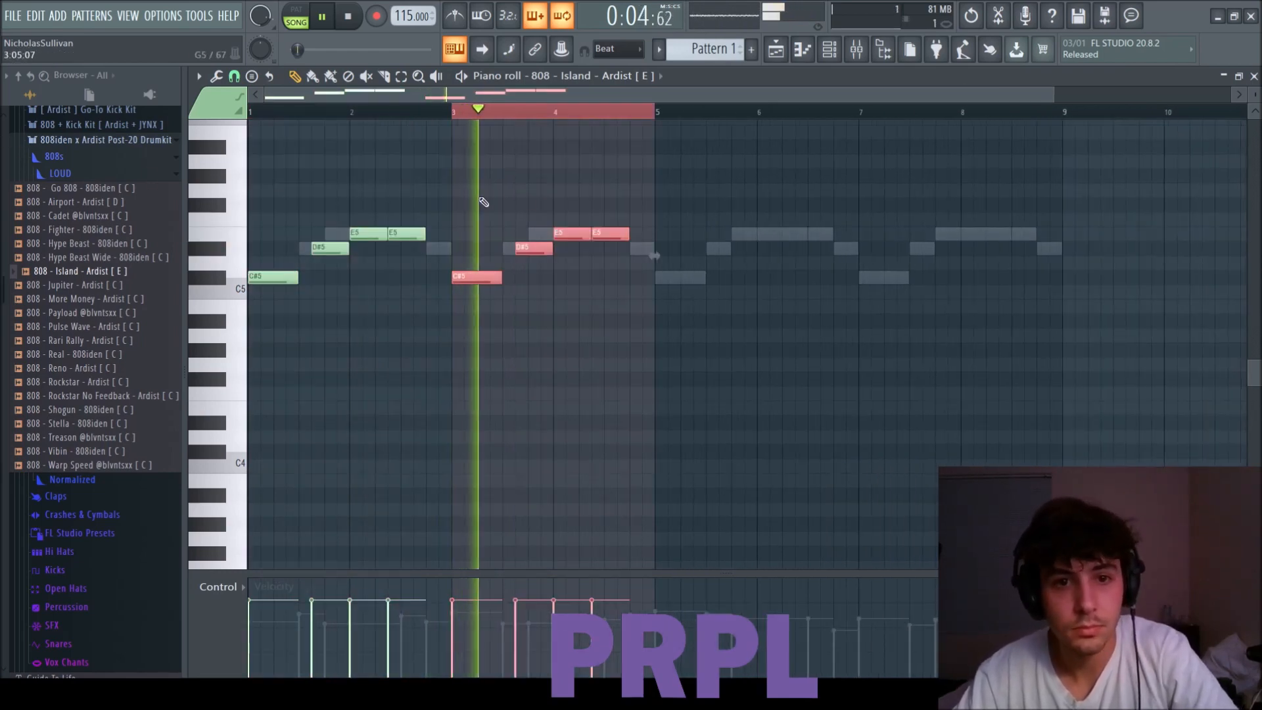
Rework the bar 3 C#5 into a six-step note followed by a four-step C#5.
{"action": "left_click", "coordinate": [509, 281]}
{"action": "right_click", "coordinate": [511, 280]}
{"action": "left_click", "coordinate": [498, 279]}
{"action": "mouse_move", "coordinate": [501, 279]}
{"action": "left_mouse_down"}
{"action": "mouse_move", "coordinate": [490, 279]}
{"action": "mouse_move", "coordinate": [514, 280]}
{"action": "left_mouse_up"}
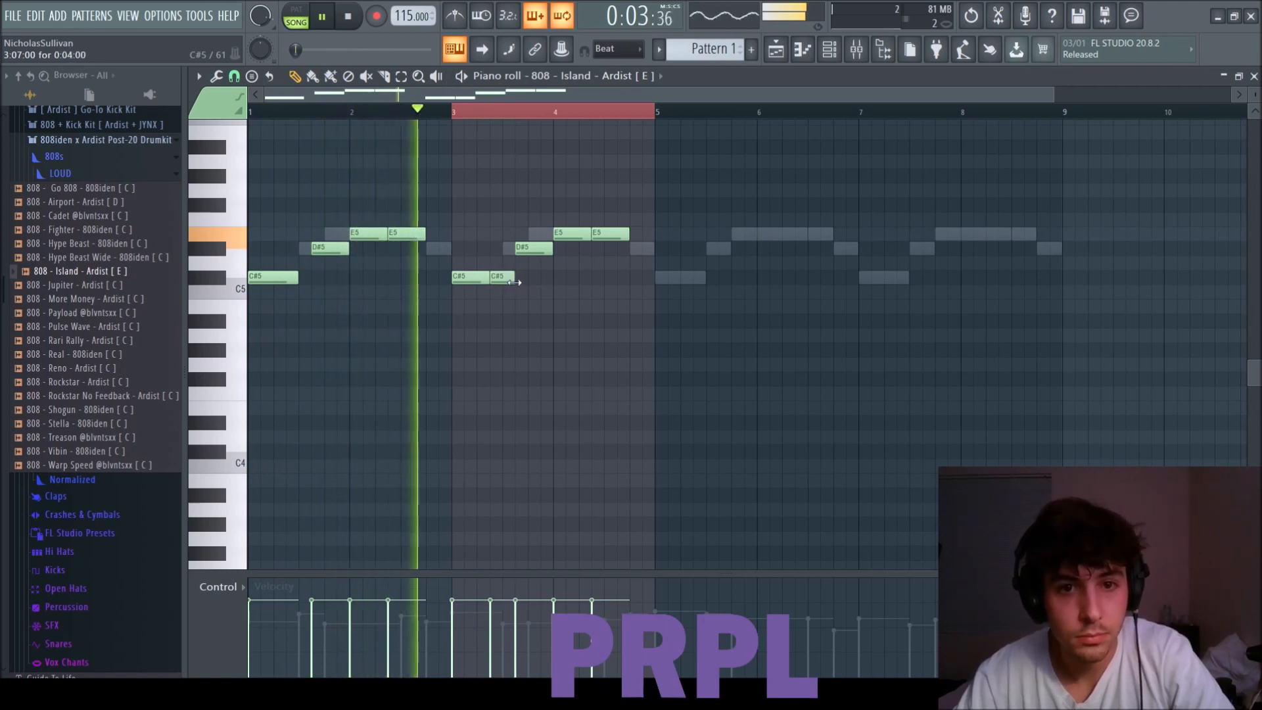
{"action": "scroll", "coordinate": [524, 260], "scroll_direction": "down", "scroll_amount": 1}
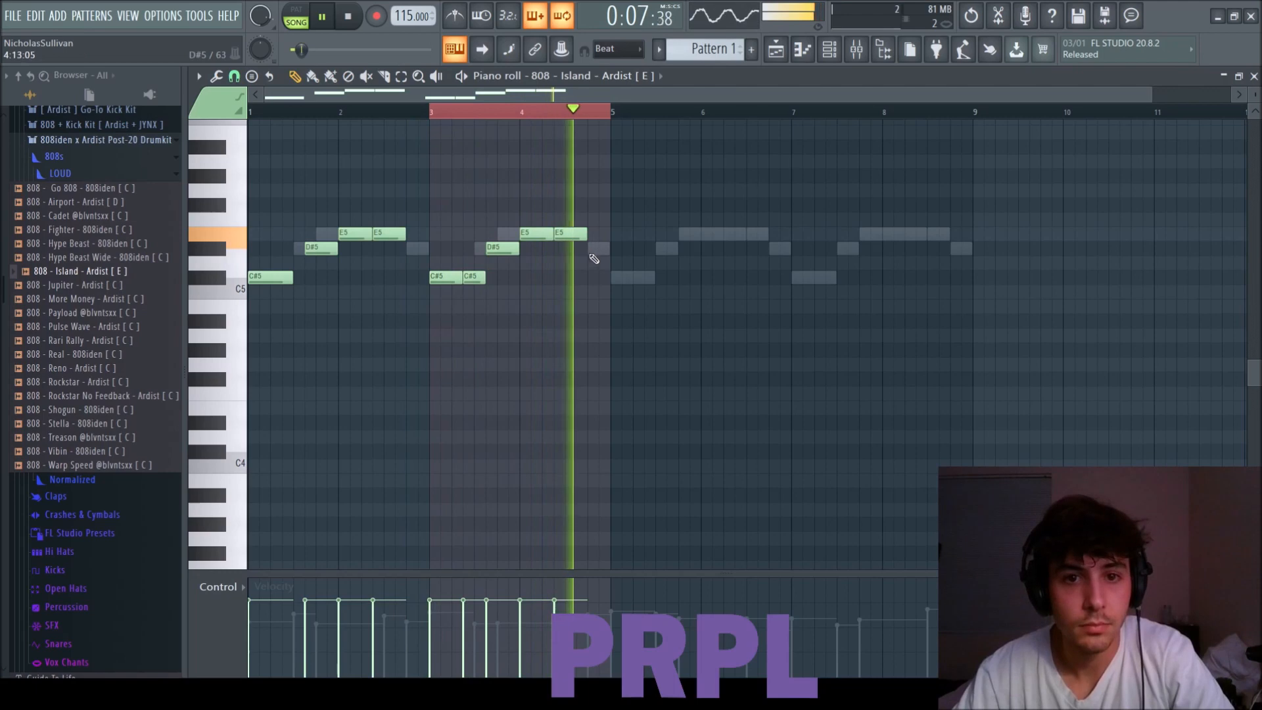
Add a two-step D#5 and a two-step D#6 at the end of bar 4.
{"action": "left_click", "coordinate": [595, 249]}
{"action": "key", "text": "space"}
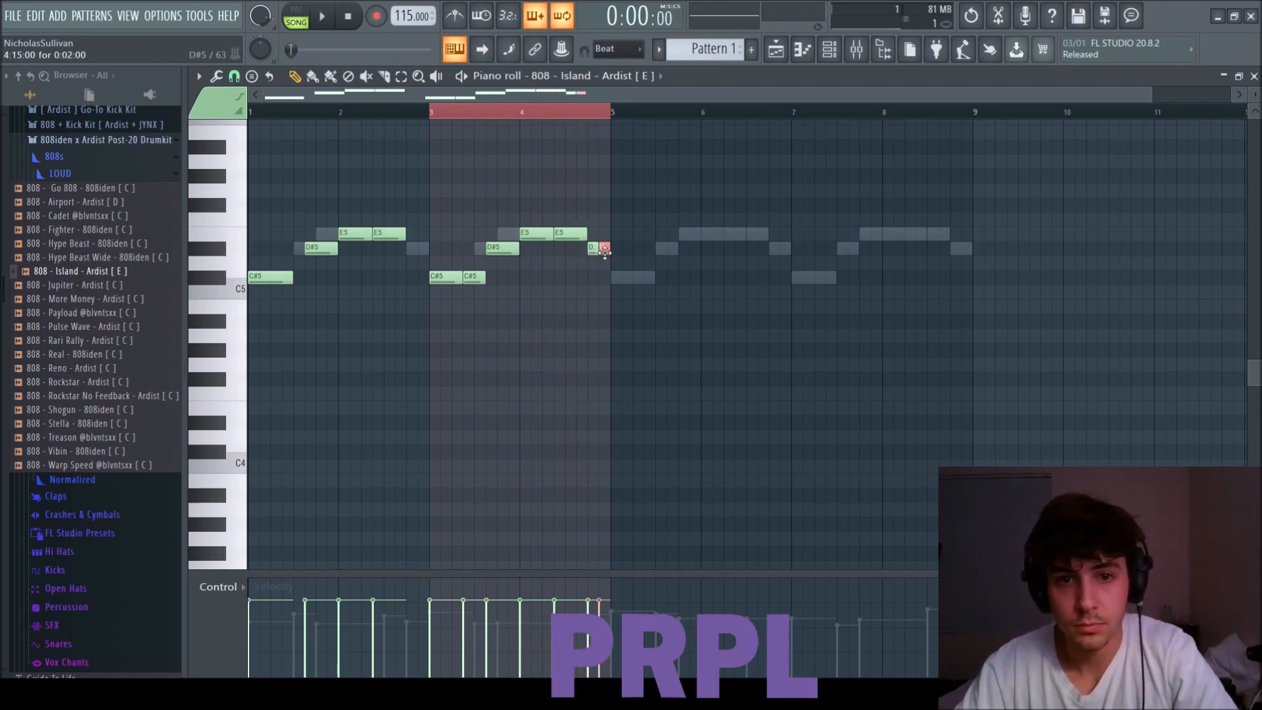
{"action": "key", "text": "space"}
Duplicate the whole four-bar 808 pattern into bars 5 to 8.
{"action": "key", "text": "ctrl+a"}
{"action": "key", "text": "ctrl+b"}
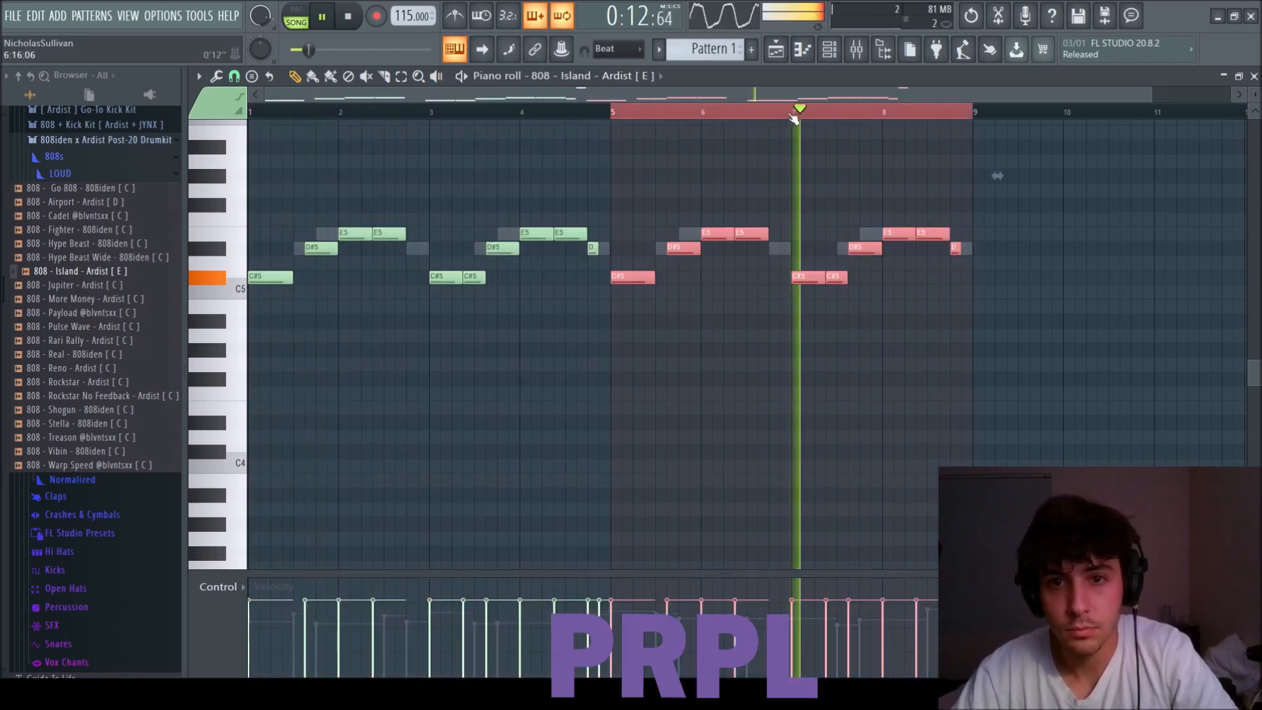
{"action": "scroll", "coordinate": [958, 262], "scroll_direction": "down", "scroll_amount": 1}
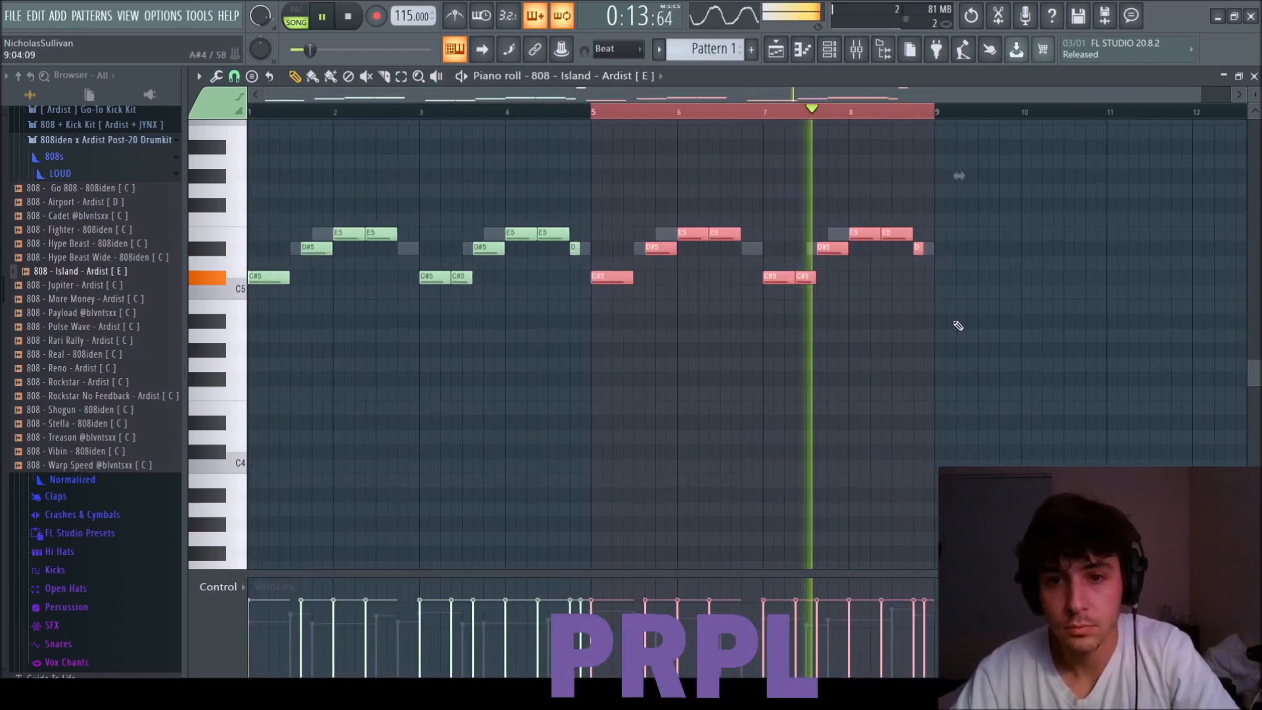
{"action": "scroll", "coordinate": [920, 348], "scroll_direction": "up", "scroll_amount": 3}
Rework the end of bar 8 with split E5 notes, a D#6 and a B5, and delete the reference scale notes at bar 9.
{"action": "left_click", "coordinate": [893, 375]}
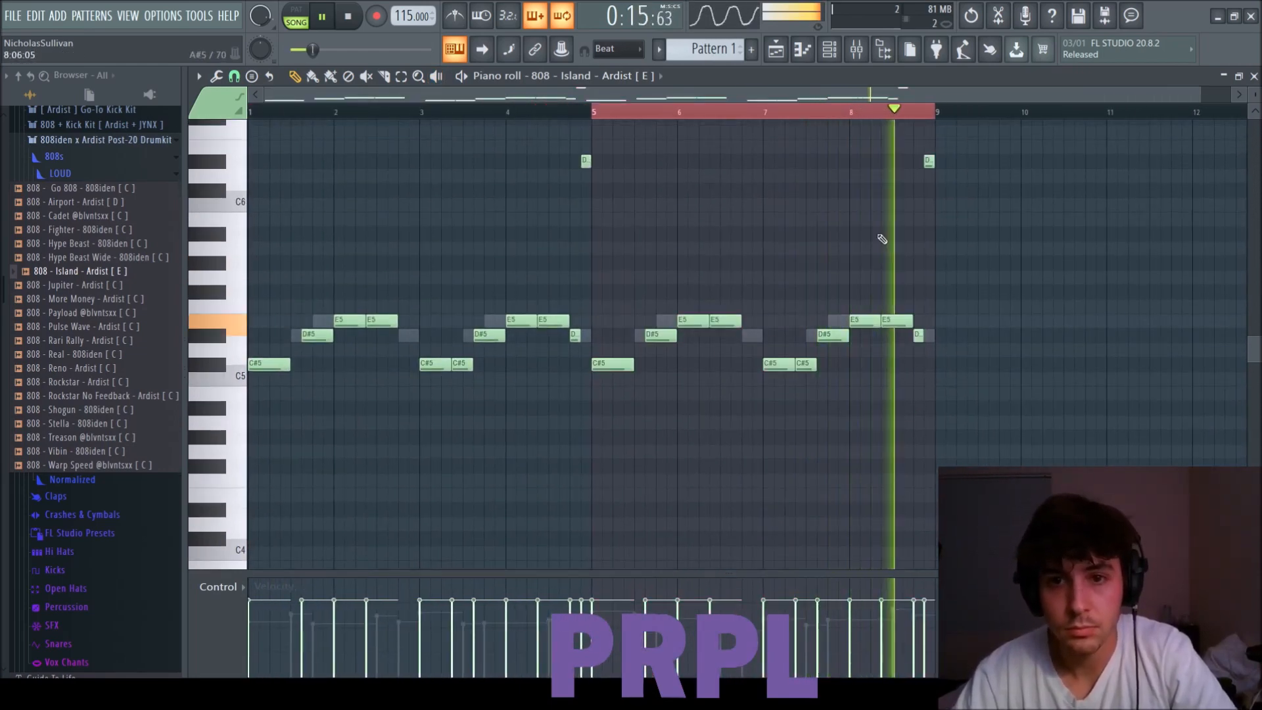
{"action": "key", "text": "space"}
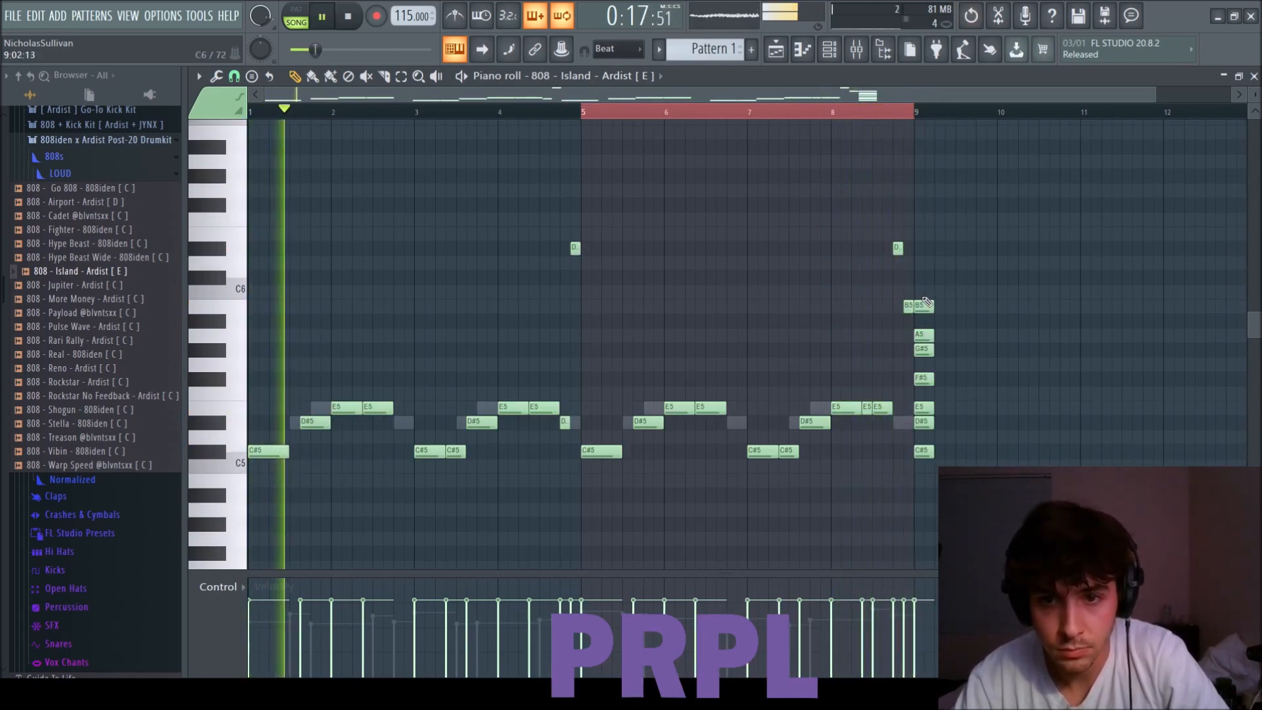
{"action": "right_click", "coordinate": [924, 305]}
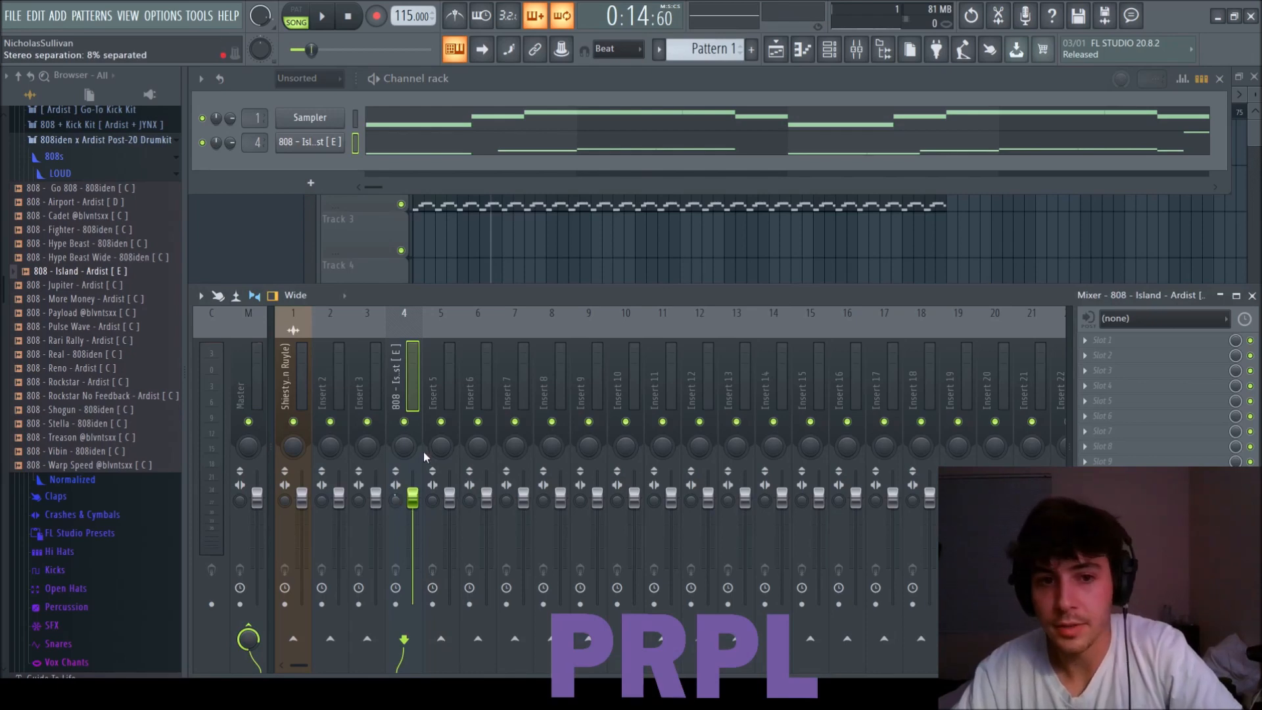
Lower the 808's volume on mixer track 4, and move its last note in bar 8 down an octave to B4.
{"action": "key", "text": "space"}
{"action": "left_click_drag", "start_coordinate": [413, 513], "coordinate": [416, 528]}
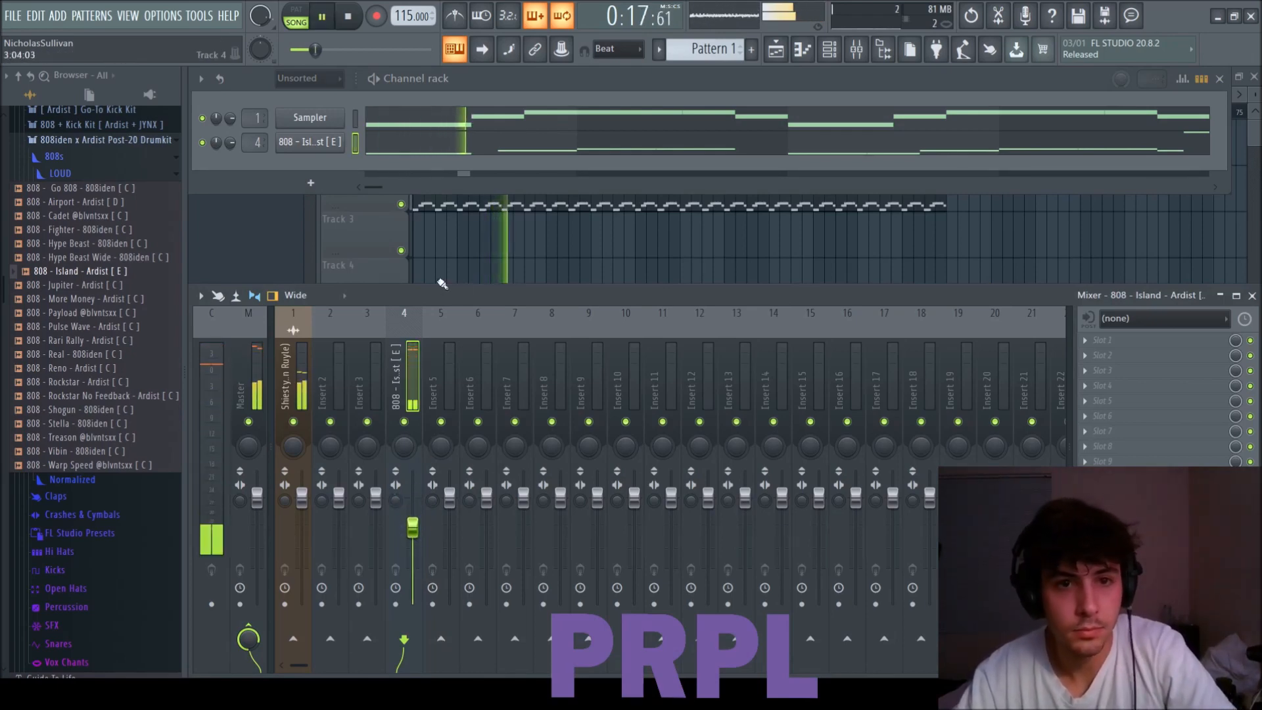
{"action": "left_click", "coordinate": [781, 139]}
{"action": "left_click_drag", "start_coordinate": [927, 287], "coordinate": [889, 325]}
{"action": "key", "text": "ctrl+Down"}
{"action": "scroll", "coordinate": [889, 328], "scroll_direction": "up", "scroll_amount": 1}
{"action": "left_click", "coordinate": [836, 113]}
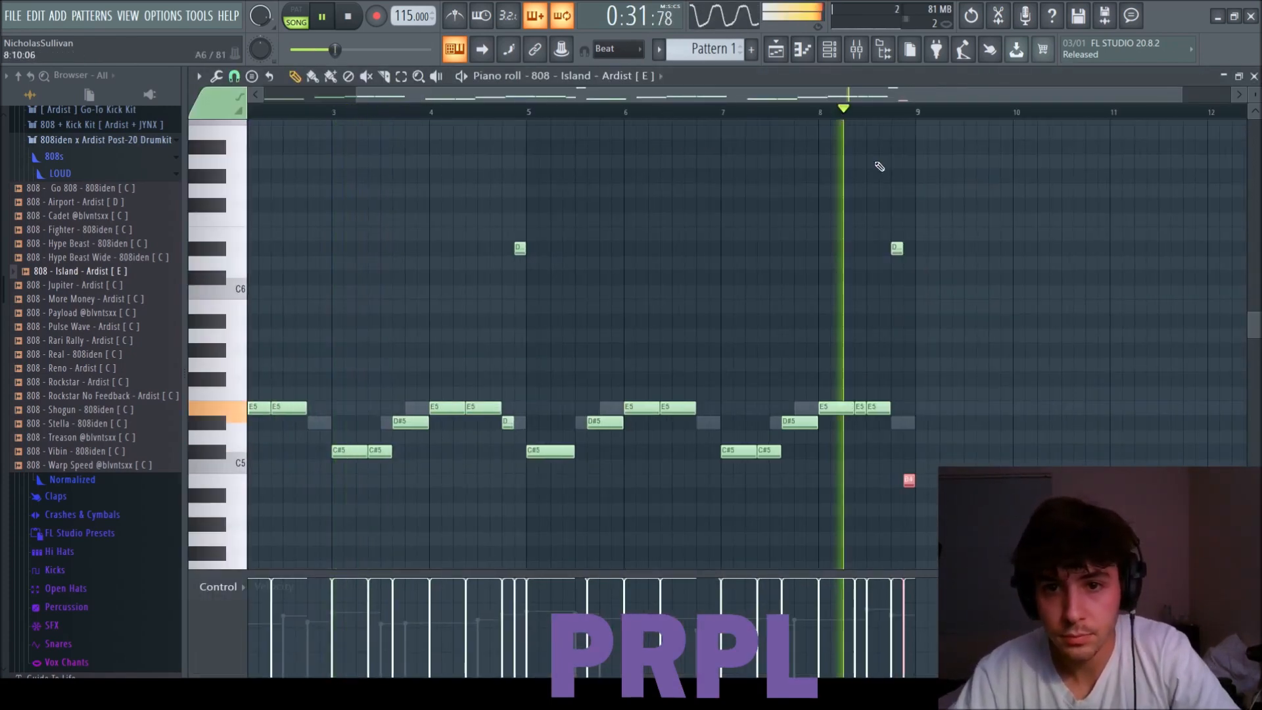
Shorten the final B4 in bar 8 to one step and add a second one-step B4 right after it.
{"action": "scroll", "coordinate": [911, 433], "scroll_direction": "up", "scroll_amount": 3}
{"action": "left_click", "coordinate": [825, 505], "text": "ctrl"}
{"action": "left_click_drag", "start_coordinate": [815, 485], "coordinate": [797, 485]}
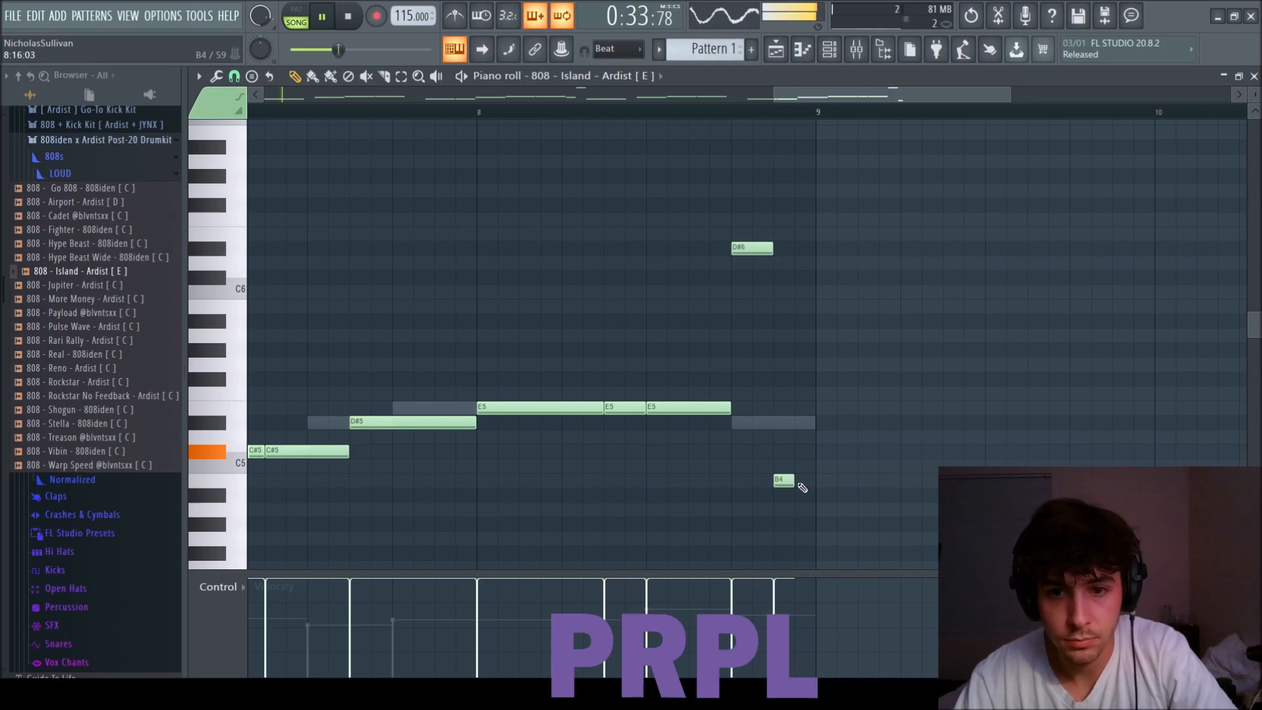
{"action": "left_click", "coordinate": [803, 485]}
{"action": "key", "text": "KP_Divide"}
Load HH Midi 1 from the Hi Hat MIDI folder onto the JR - Kaws (Hi hat) channel and view it in the piano roll.
{"action": "scroll", "coordinate": [826, 501], "scroll_direction": "down", "scroll_amount": 4}
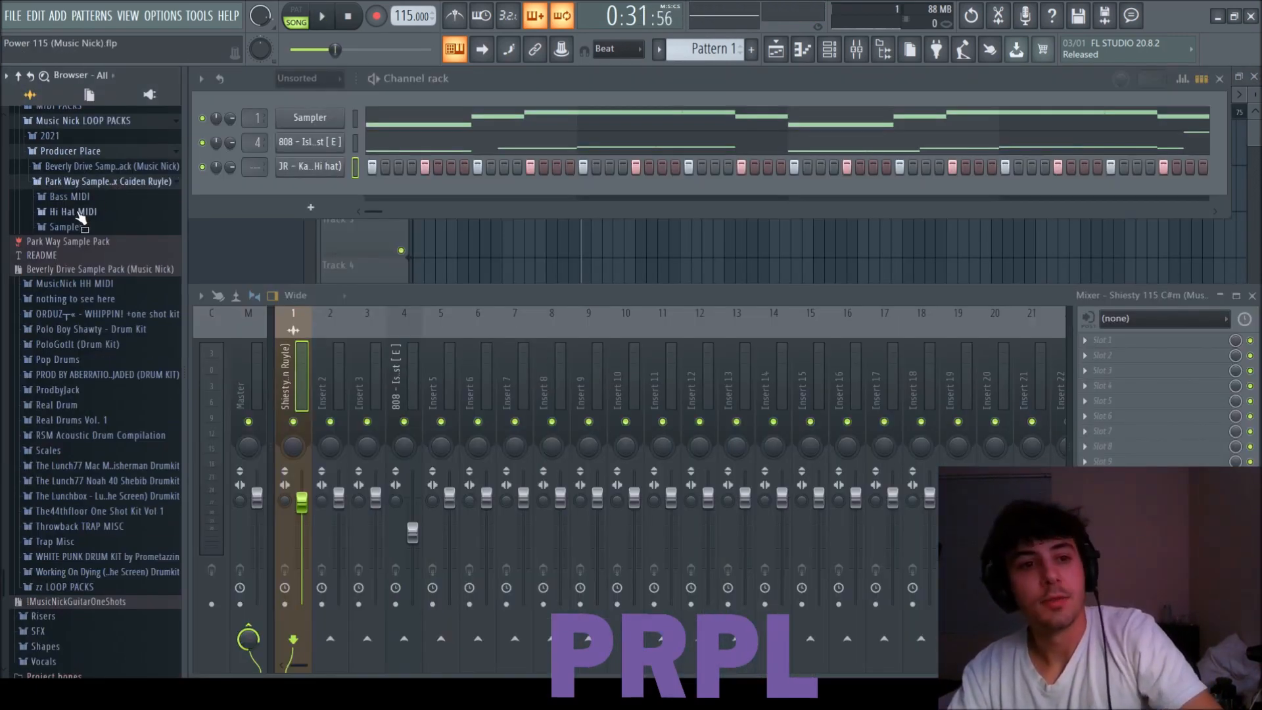
{"action": "left_click", "coordinate": [78, 213]}
{"action": "left_click", "coordinate": [80, 227]}
{"action": "key", "text": "space"}
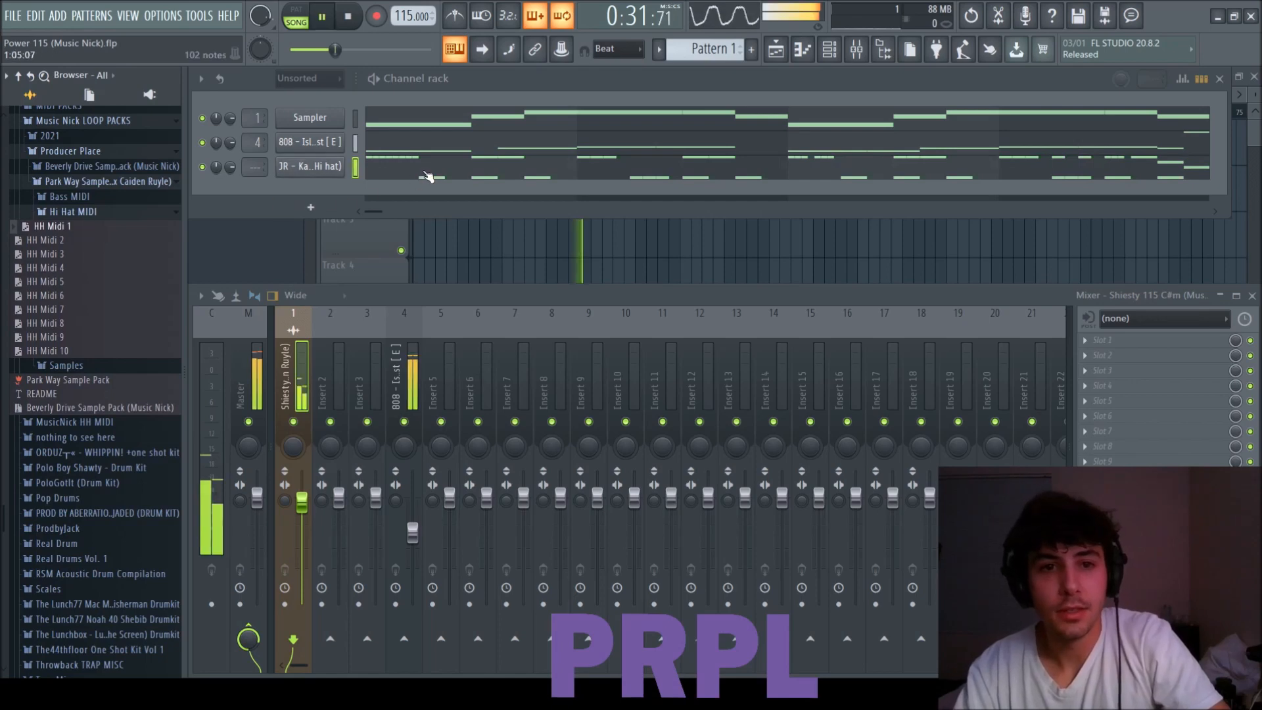
{"action": "left_click", "coordinate": [426, 171]}
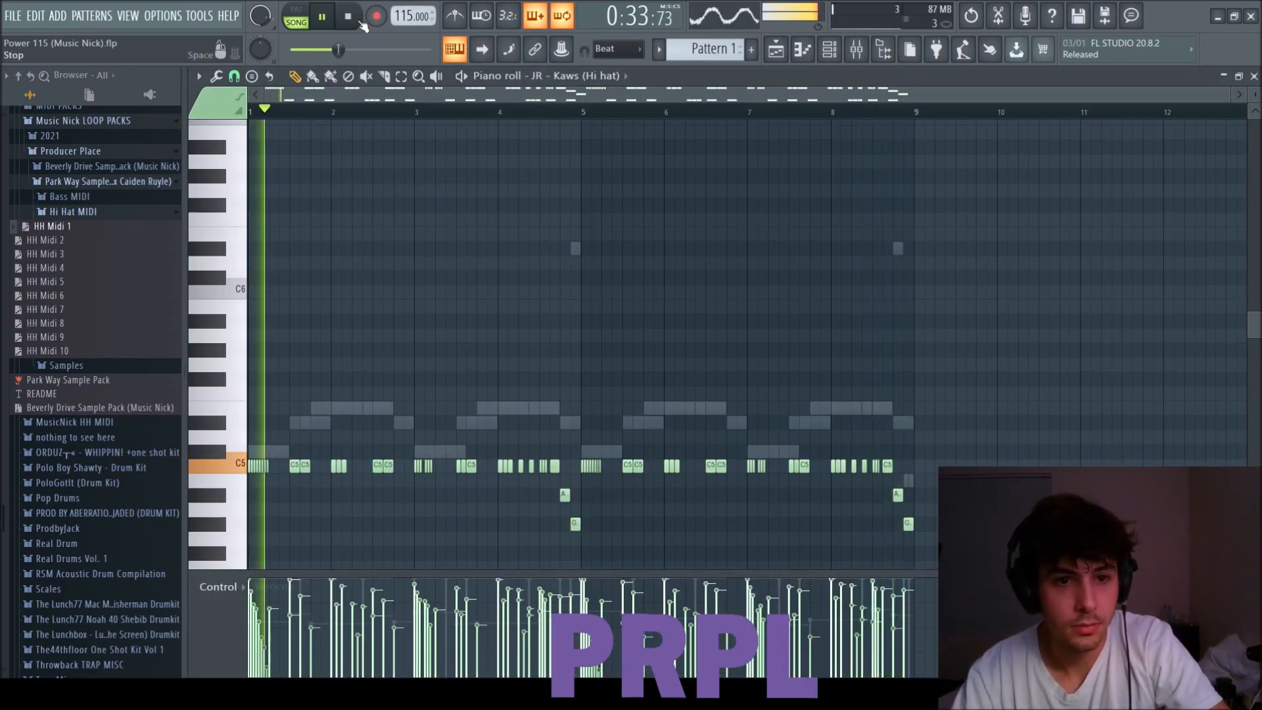
Replace the hi-hat channel's notes with HH Midi 2.
{"action": "left_click", "coordinate": [66, 241]}
{"action": "scroll", "coordinate": [333, 248], "scroll_direction": "down", "scroll_amount": 4}
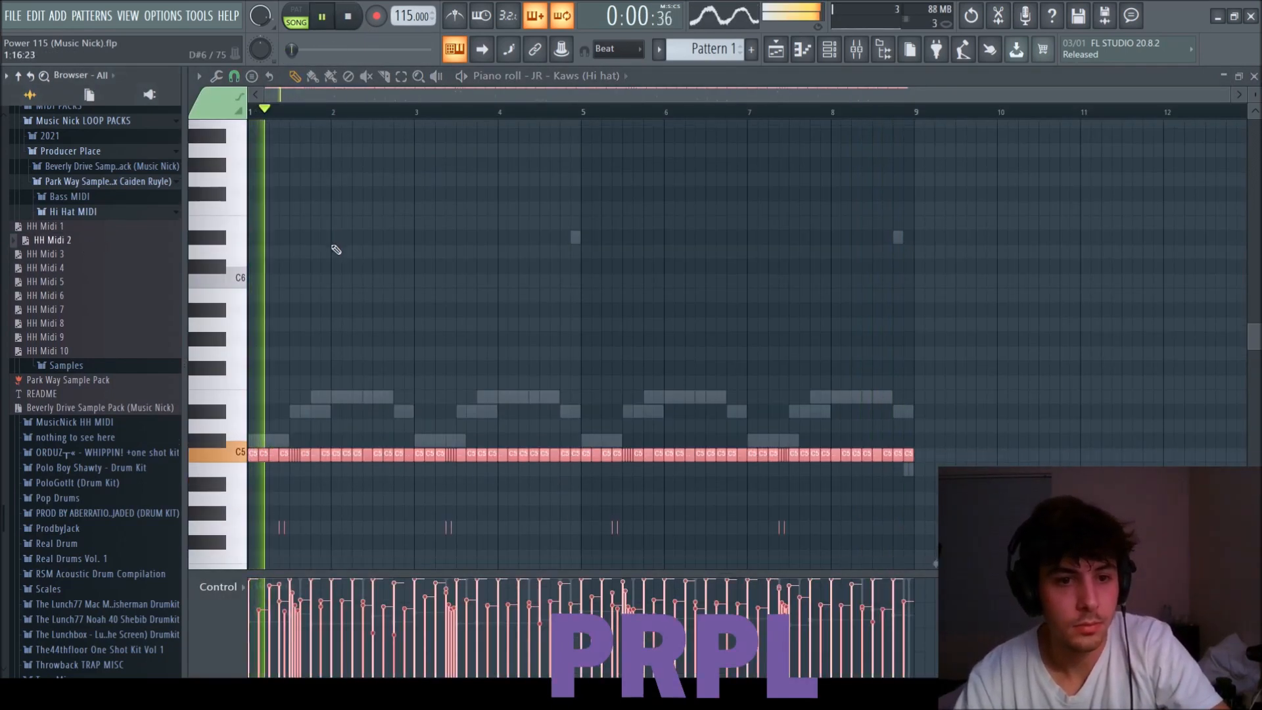
Replace the hi-hat notes with HH Midi 6 after trying HH Midi 3 to 5, and lower the hi-hat's mixer volume to about -4.4 dB.
{"action": "left_click", "coordinate": [74, 255]}
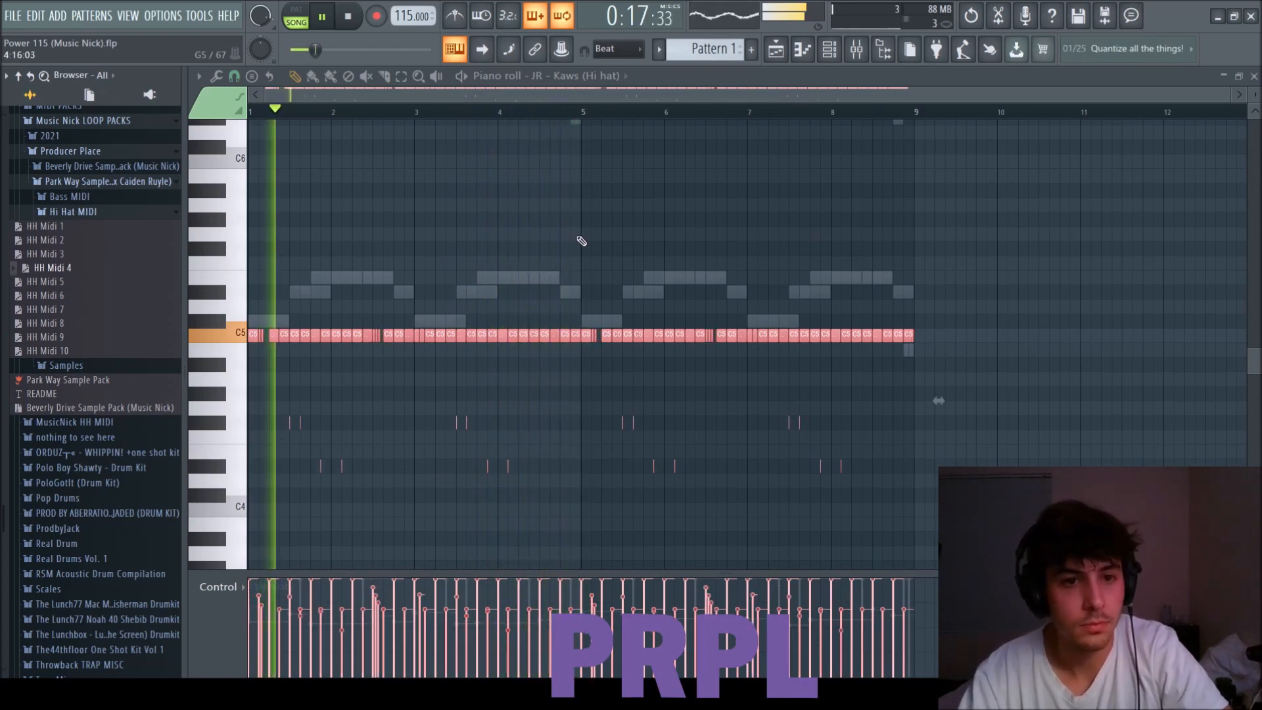
{"action": "left_click", "coordinate": [66, 266]}
{"action": "left_click", "coordinate": [62, 283]}
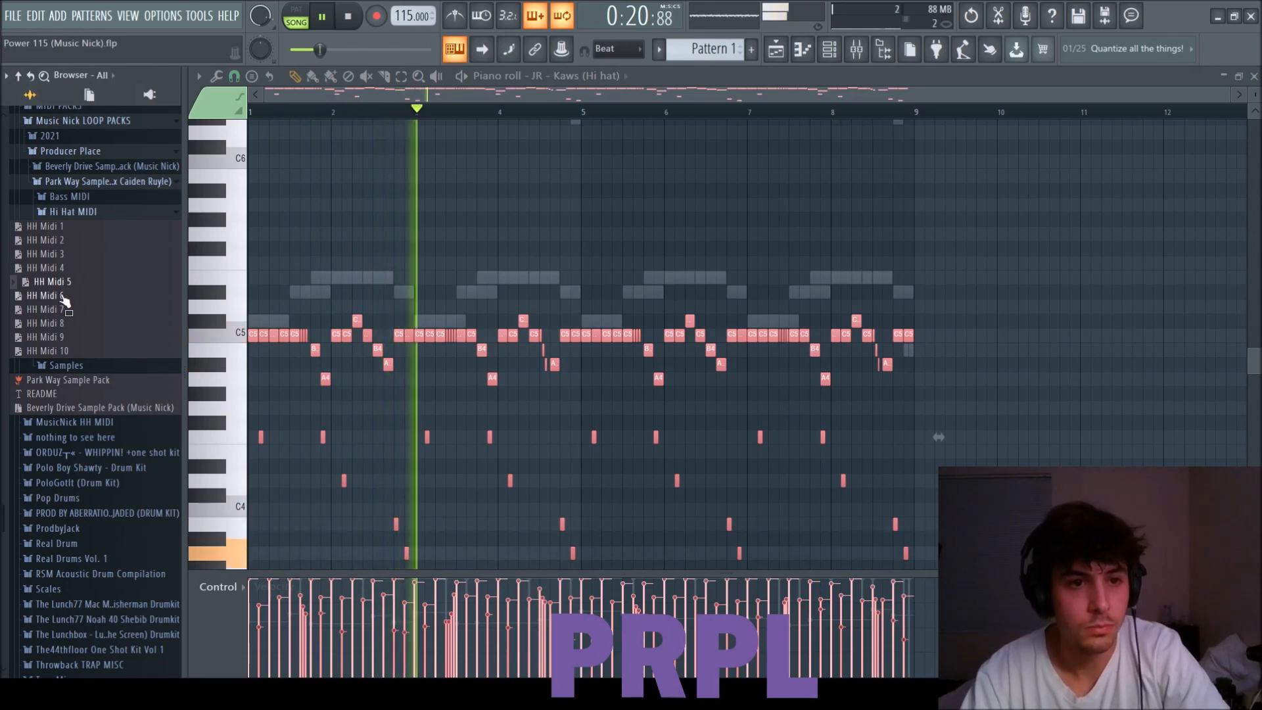
{"action": "left_click", "coordinate": [64, 297]}
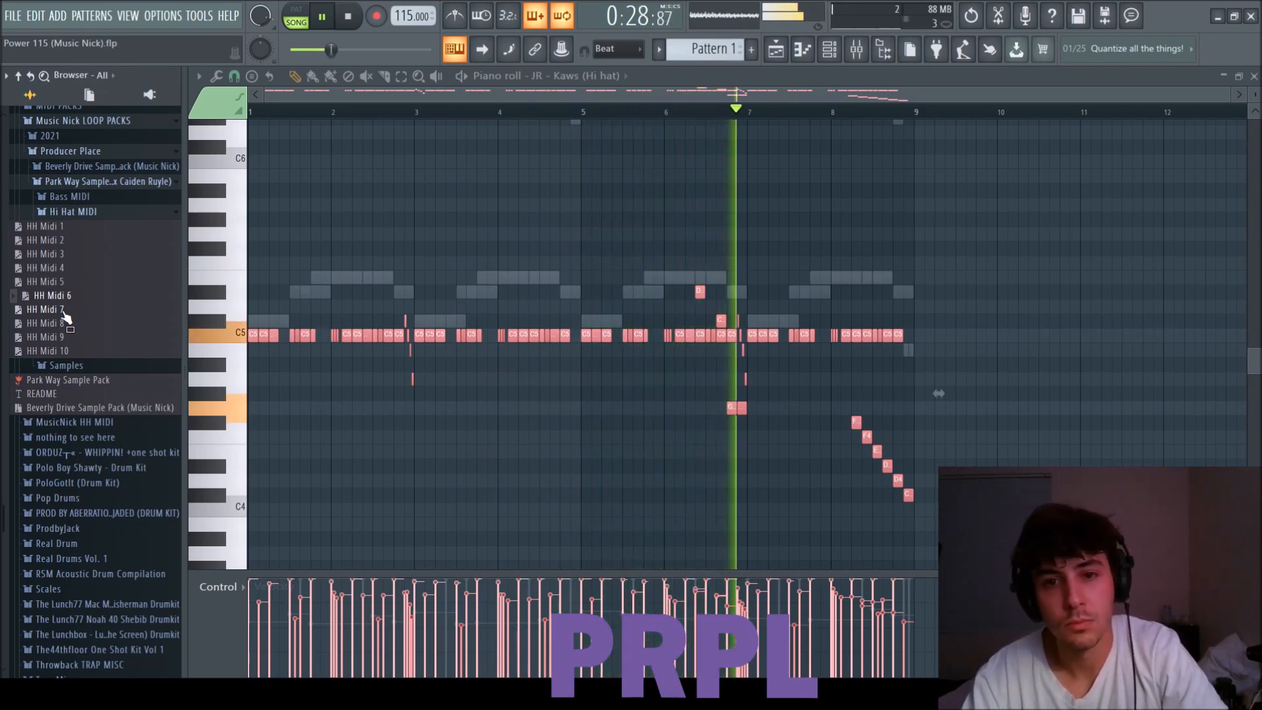
{"action": "left_click", "coordinate": [1253, 76]}
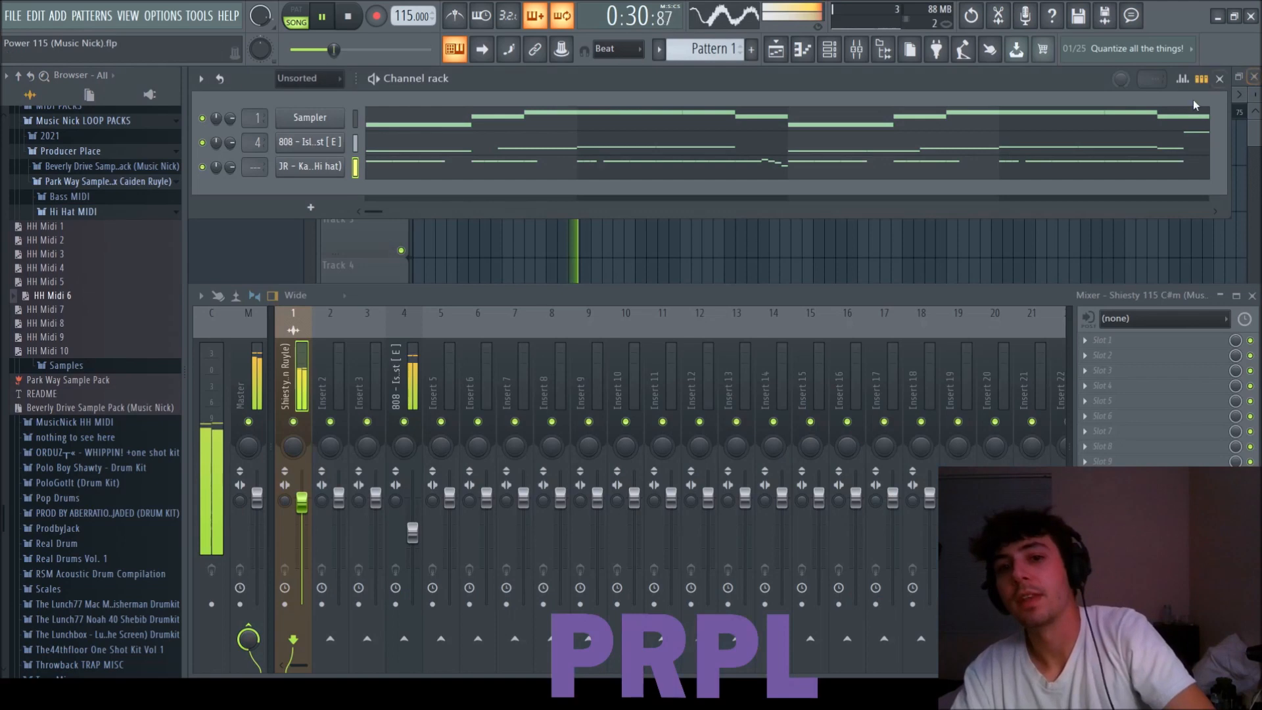
{"action": "left_click_drag", "start_coordinate": [449, 498], "coordinate": [453, 521]}
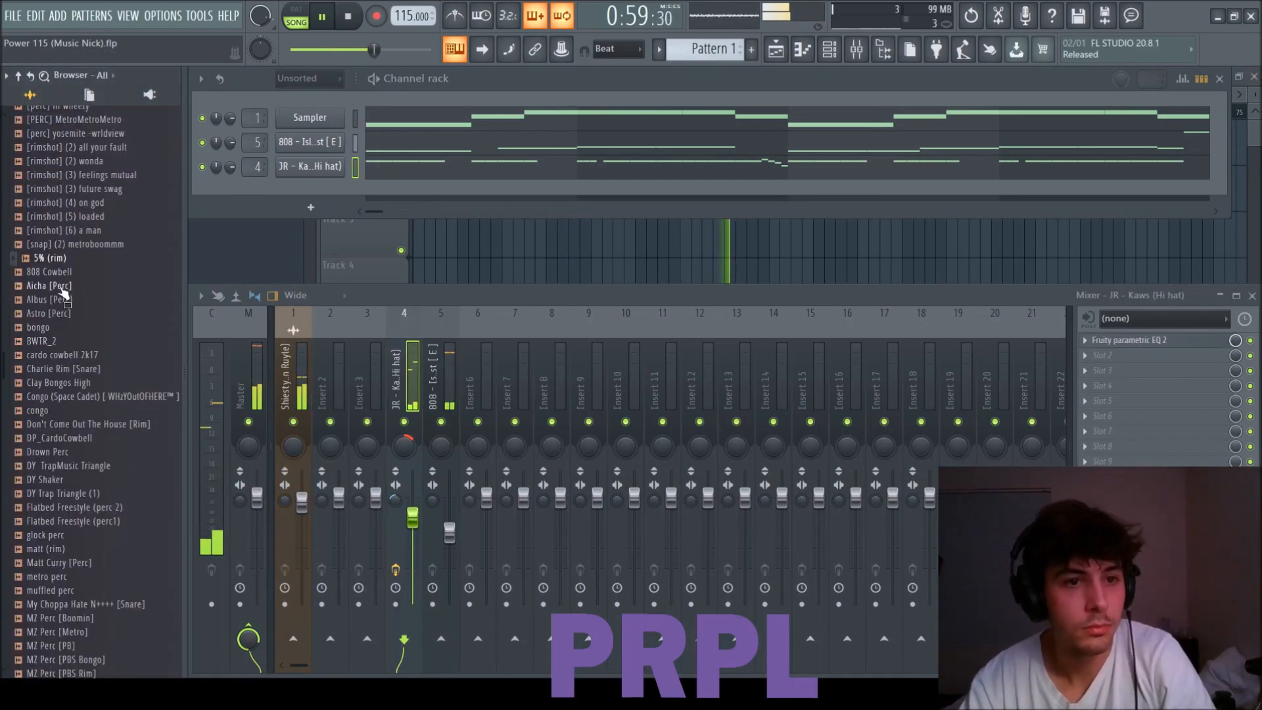
Audition percussion samples in the browser and add PERC (KING TROUP) as a new channel.
{"action": "scroll", "coordinate": [63, 296], "scroll_direction": "down", "scroll_amount": 14}
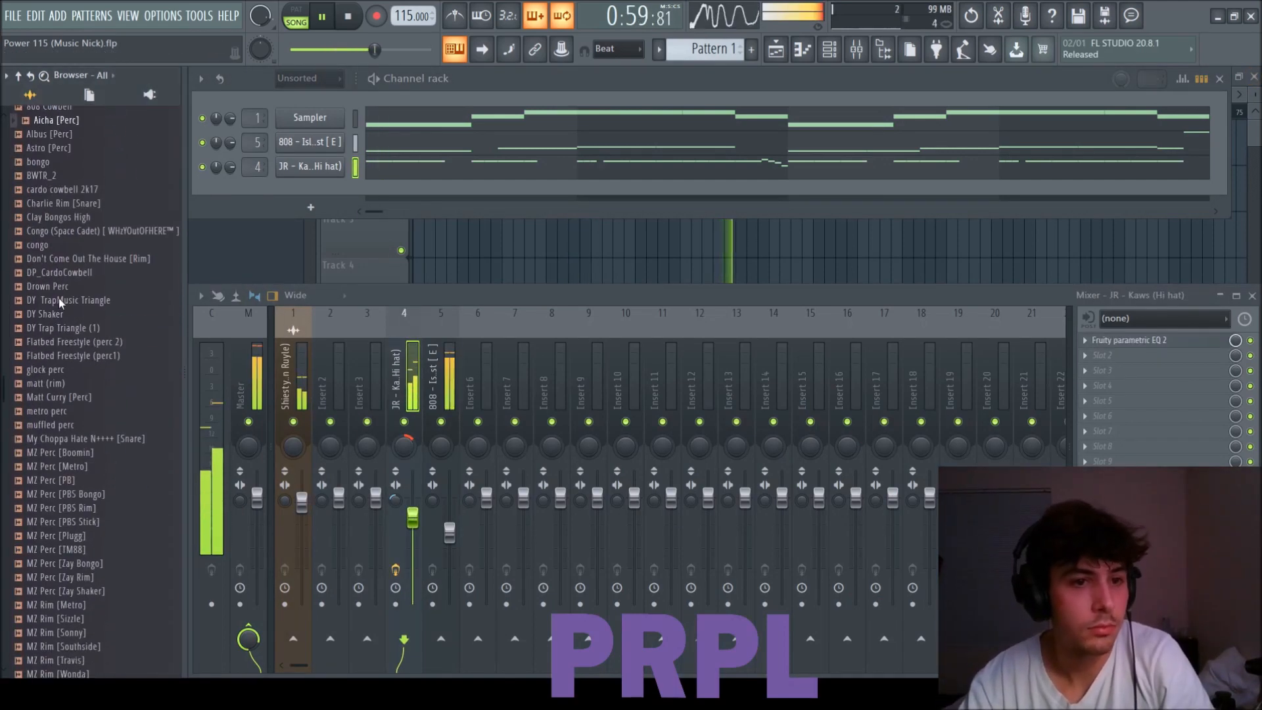
{"action": "scroll", "coordinate": [62, 437], "scroll_direction": "down", "scroll_amount": 10}
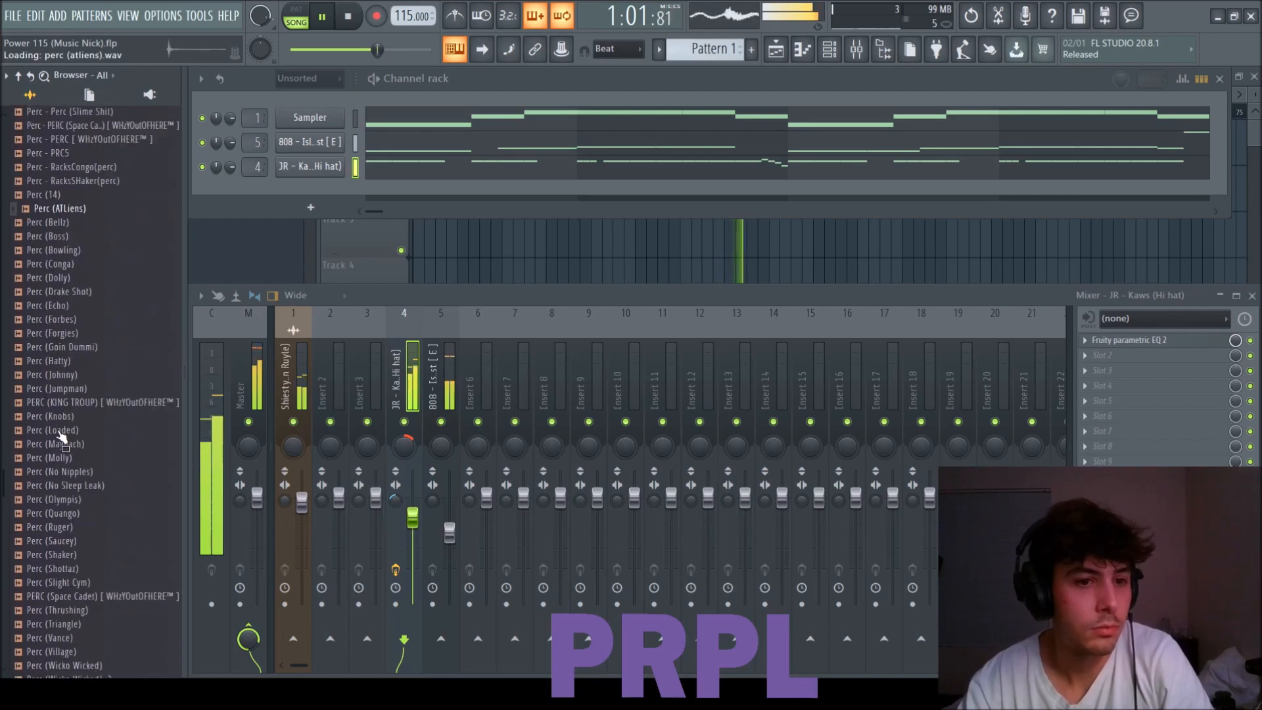
{"action": "left_click", "coordinate": [57, 372]}
{"action": "left_click", "coordinate": [58, 397]}
{"action": "left_click", "coordinate": [86, 203]}
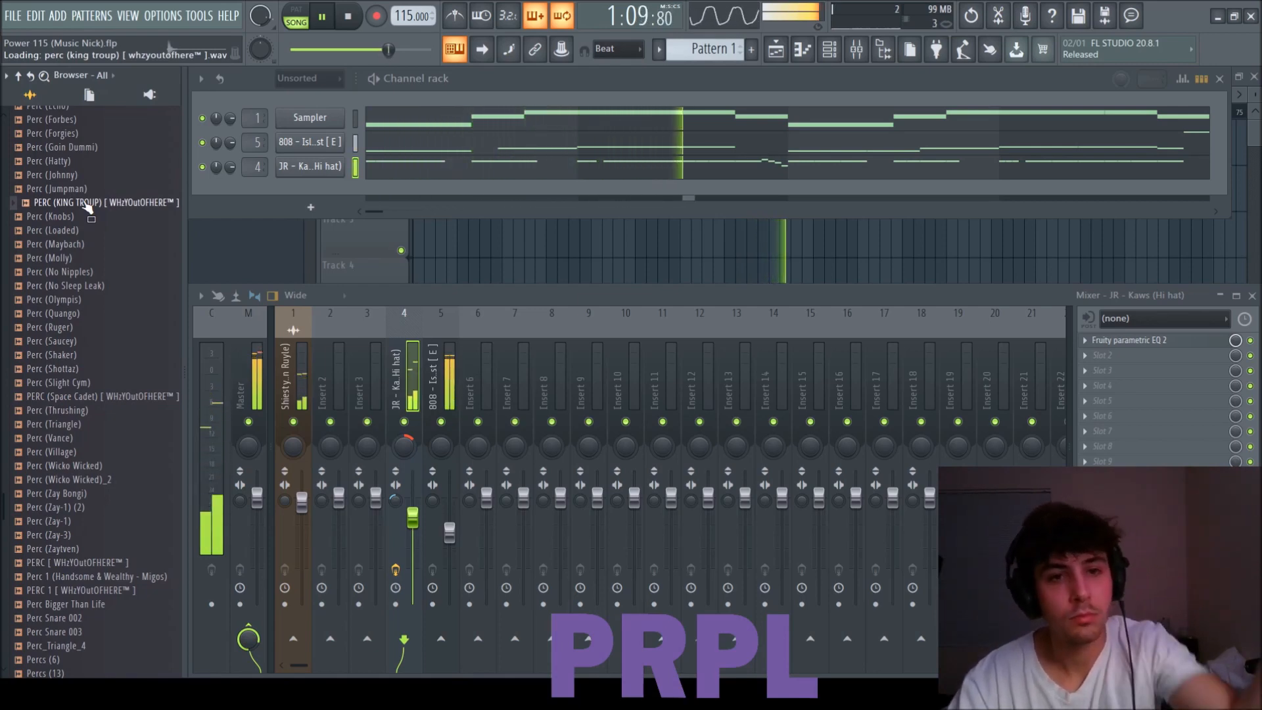
{"action": "left_click_drag", "start_coordinate": [88, 206], "coordinate": [342, 193]}
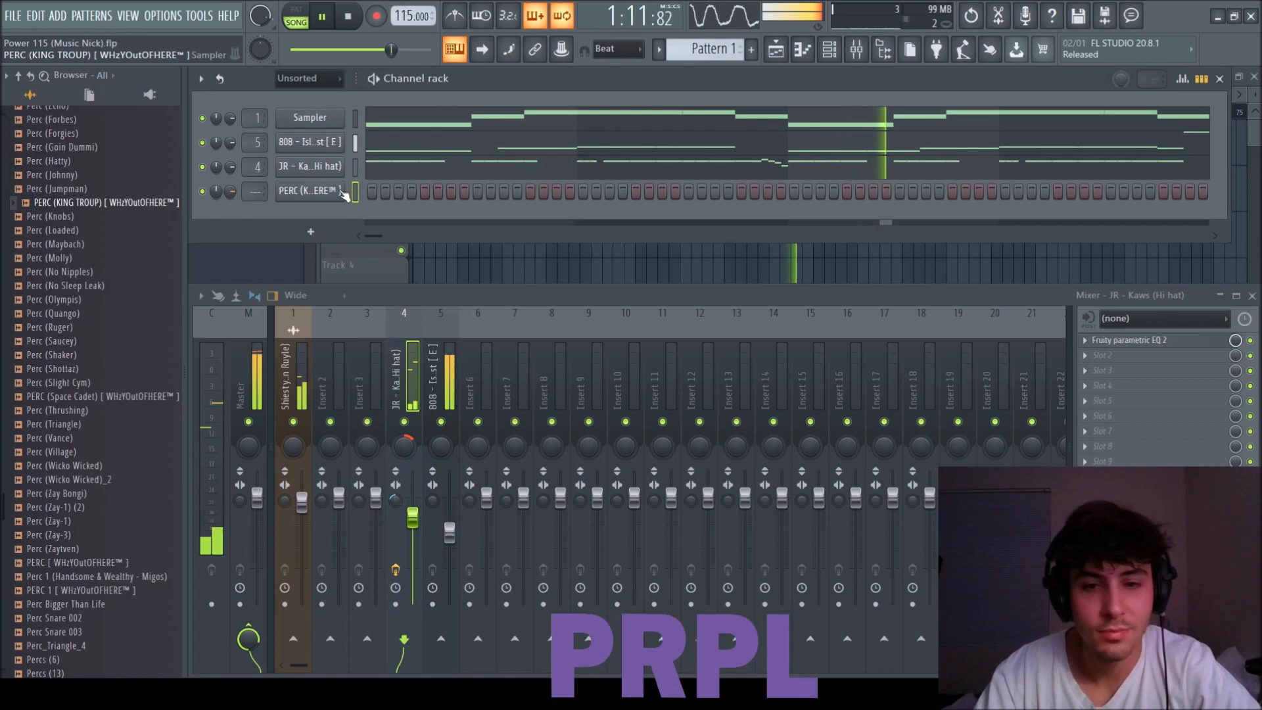
Reorder the channels so the new percussion sits directly below Sampler and the hi-hat sits above the 808.
{"action": "key", "text": "alt+Up"}
{"action": "key", "text": "alt+Up"}
{"action": "left_click", "coordinate": [355, 192]}
{"action": "key", "text": "alt+Up"}
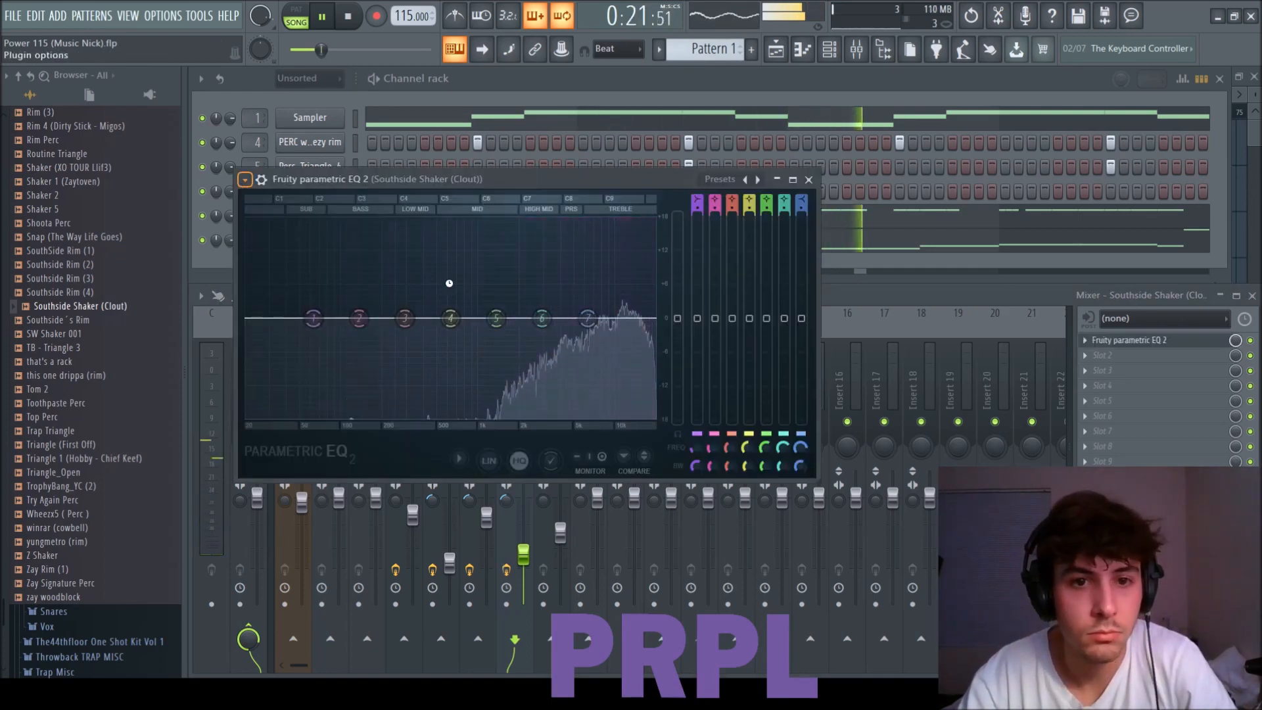
Apply the 20Hz + 18kHz cut preset to the Southside Shaker's Fruity parametric EQ 2 and raise its low cut toward the upper mids.
{"action": "left_click", "coordinate": [450, 288]}
{"action": "scroll", "coordinate": [248, 325], "scroll_direction": "up", "scroll_amount": 5}
{"action": "left_click_drag", "start_coordinate": [248, 323], "coordinate": [462, 318]}
{"action": "scroll", "coordinate": [654, 317], "scroll_direction": "up", "scroll_amount": 4}
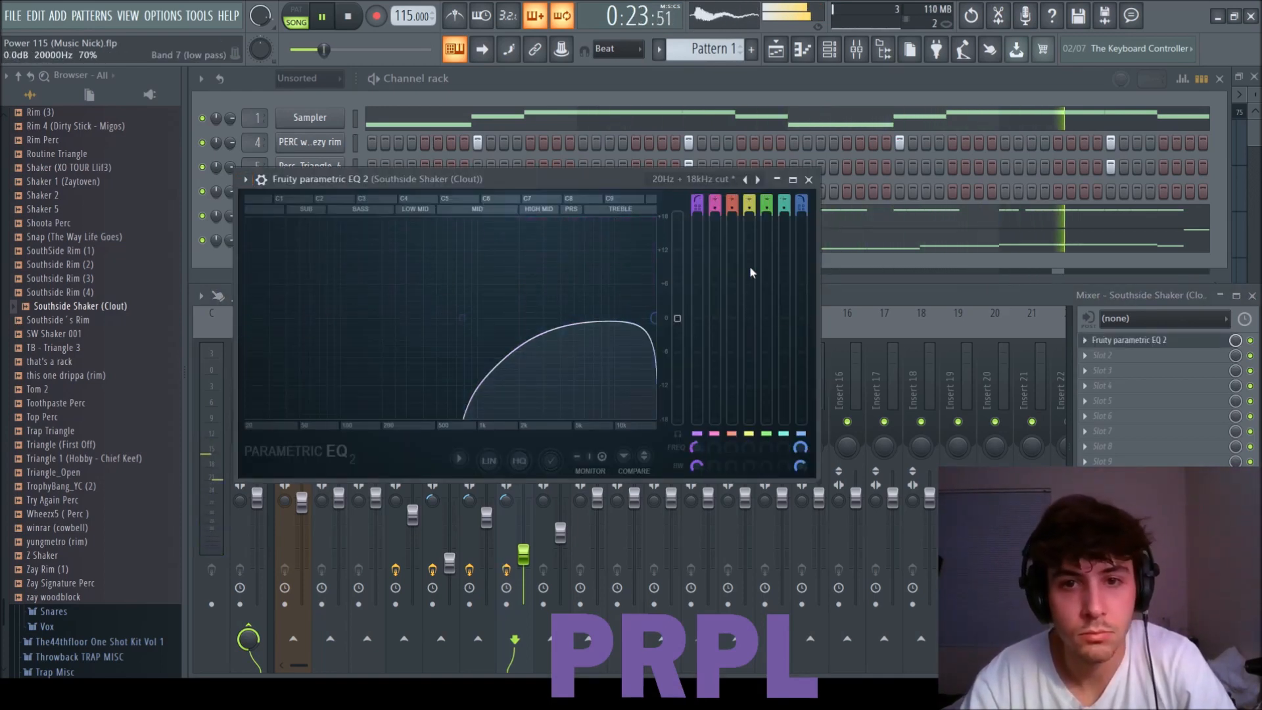
{"action": "left_click", "coordinate": [809, 180]}
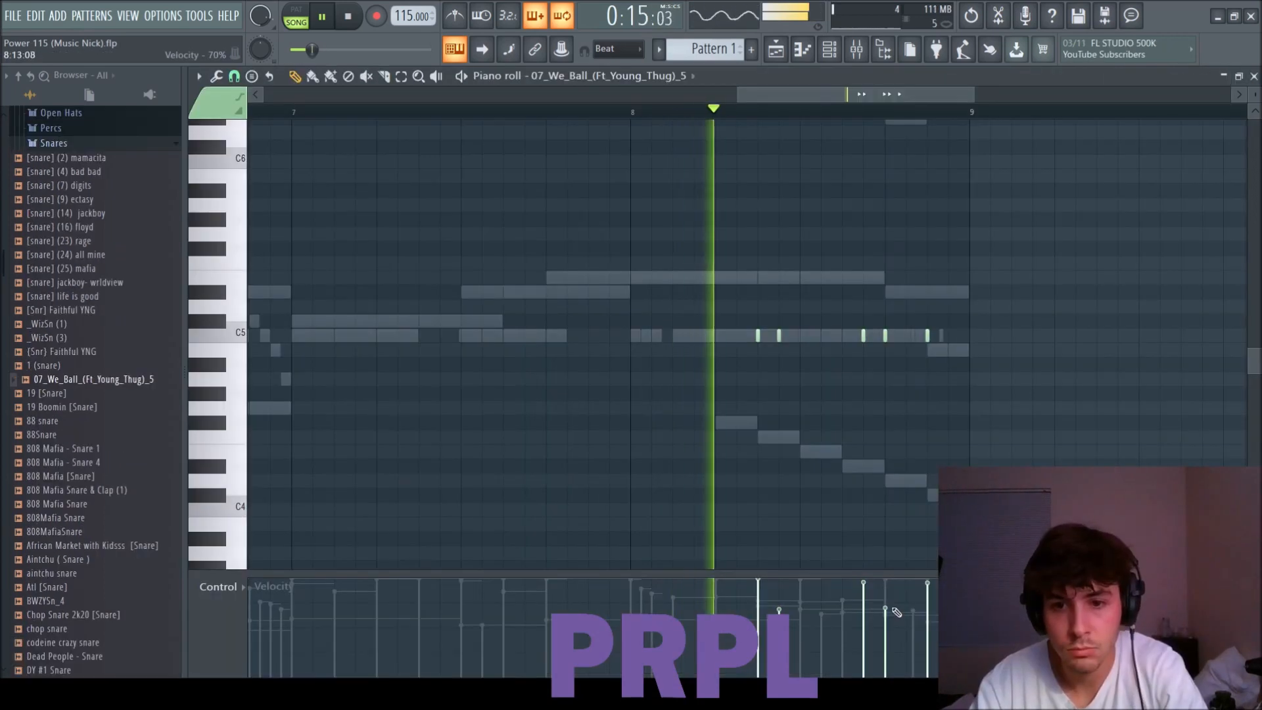
Add one more C5 snare hit near the end of bar 8 in the 07_We_Ball_(Ft_Young_Thug)_5 pattern.
{"action": "left_click", "coordinate": [952, 336]}
{"action": "scroll", "coordinate": [820, 467], "scroll_direction": "down", "scroll_amount": 3}
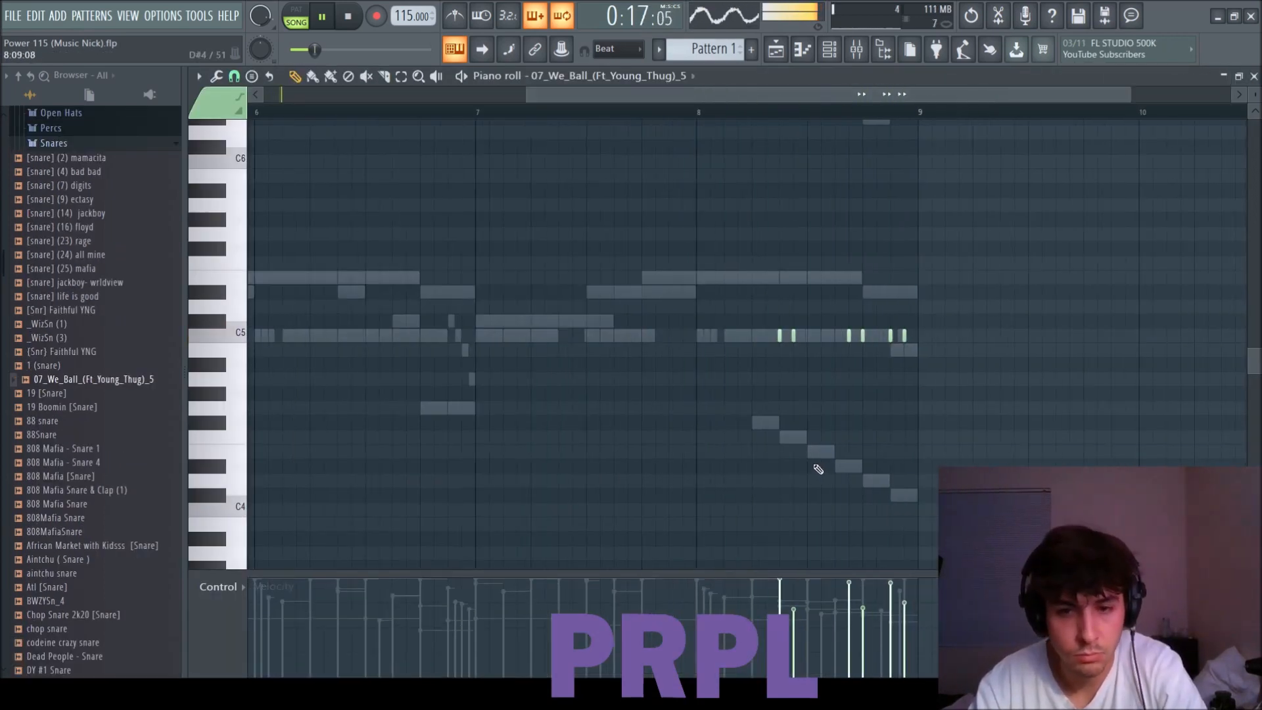
{"action": "left_click", "coordinate": [1254, 77]}
Lower the 07_We_Ball snare's mixer volume and move its track three places to insert 6.
{"action": "left_click_drag", "start_coordinate": [597, 498], "coordinate": [598, 519]}
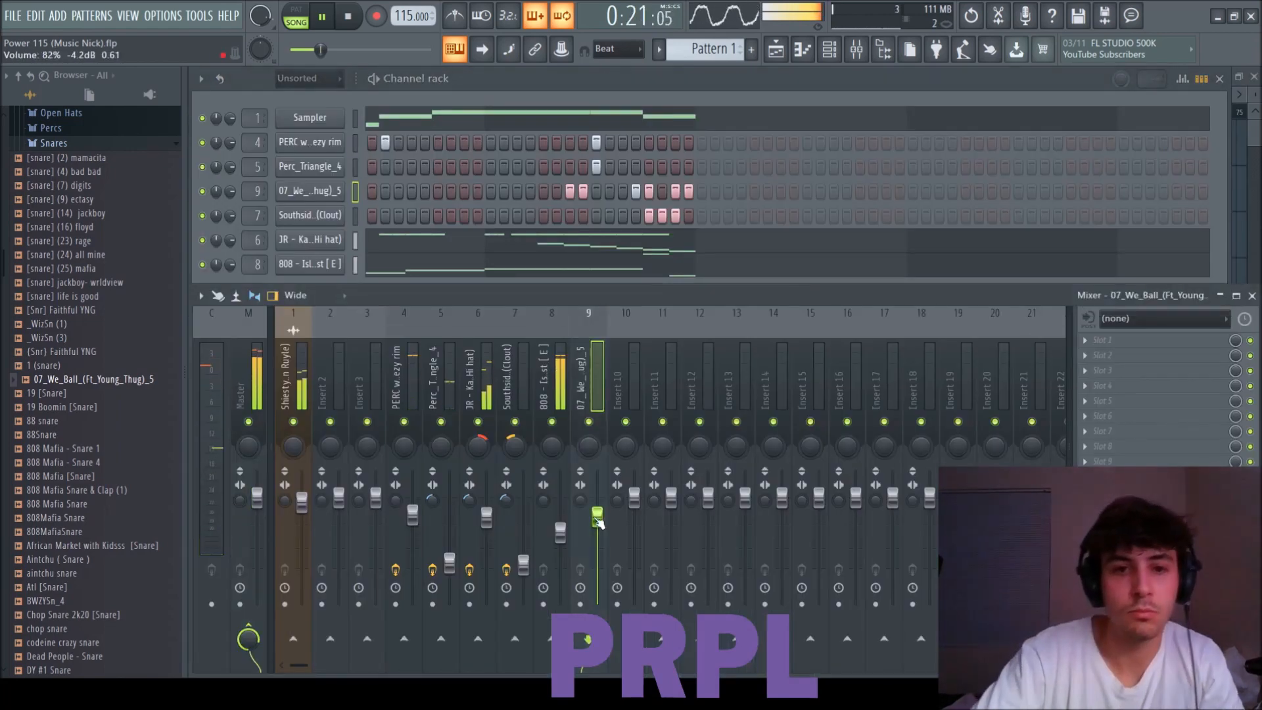
{"action": "key", "text": "alt+Left"}
{"action": "key", "text": "alt+Left"}
{"action": "key", "text": "alt+Left"}
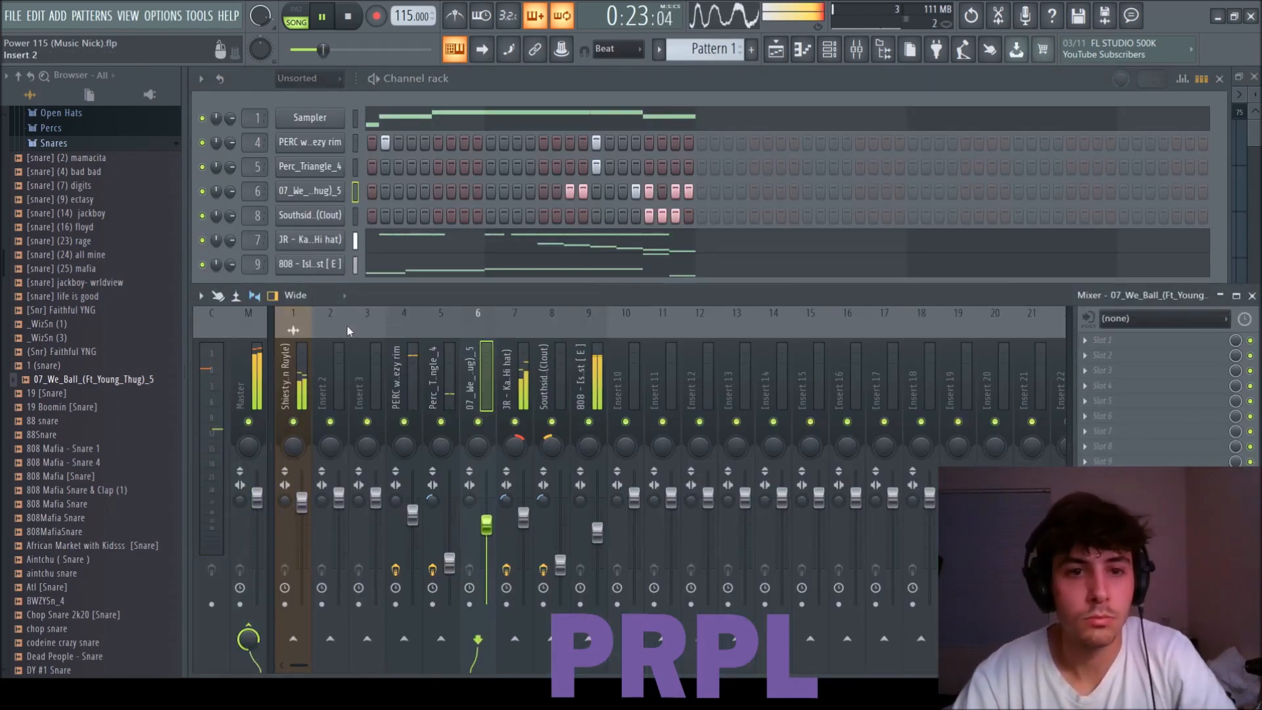
{"action": "left_click", "coordinate": [299, 199]}
{"action": "left_click", "coordinate": [680, 156]}
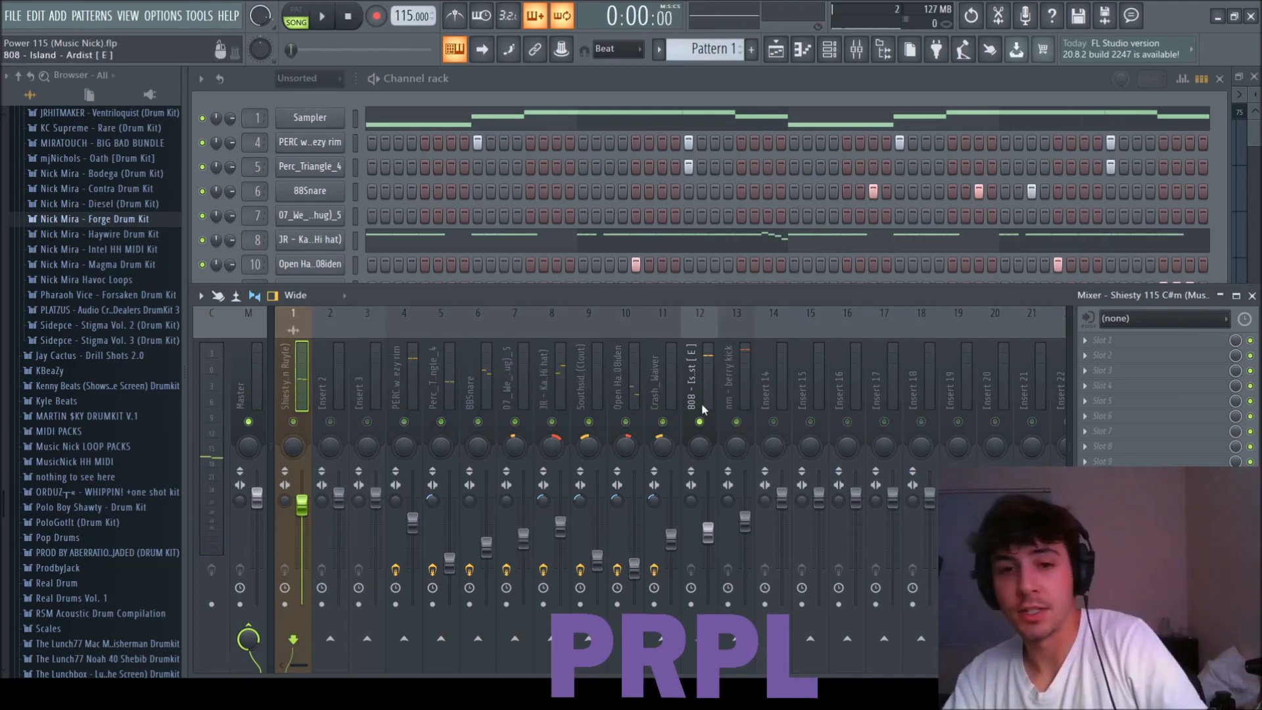
Lower the mixer levels of the 808, the berry kick to about -9.2 dB, PERC wheezy rim, and the hi-hat to about -10.9 dB.
{"action": "left_click", "coordinate": [708, 536]}
{"action": "left_click_drag", "start_coordinate": [709, 545], "coordinate": [709, 561]}
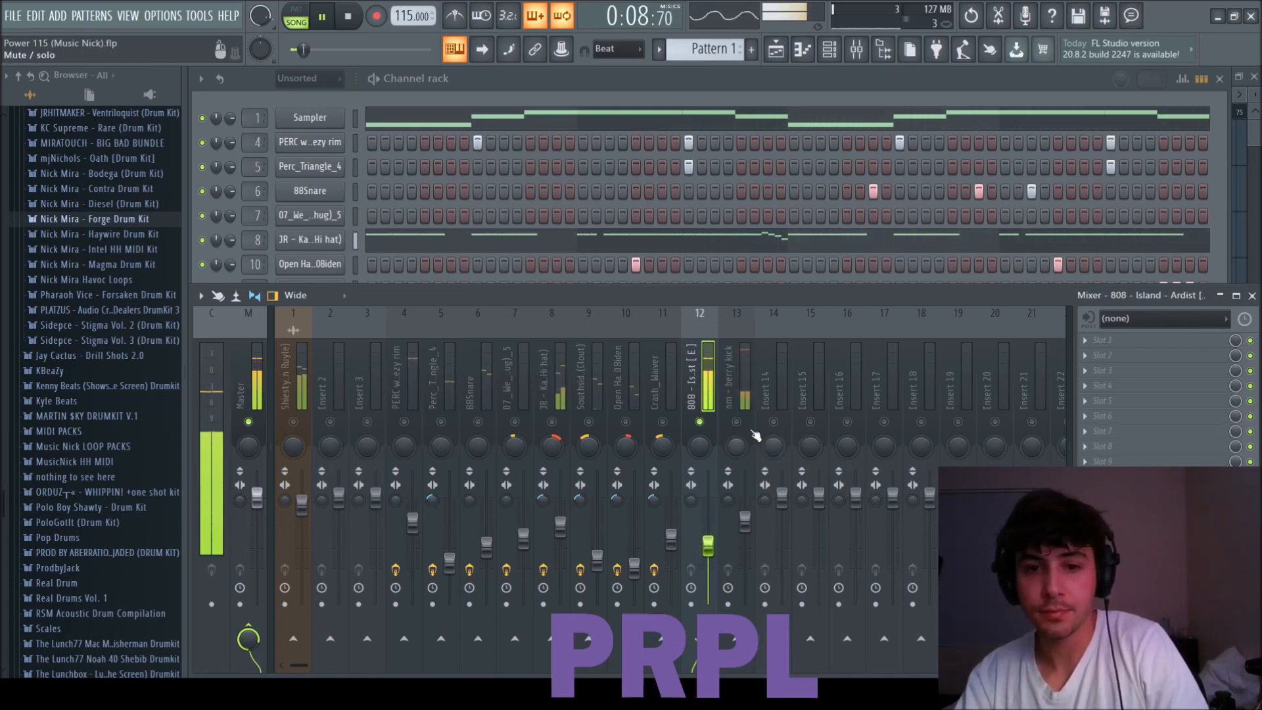
{"action": "left_click_drag", "start_coordinate": [745, 505], "coordinate": [745, 535]}
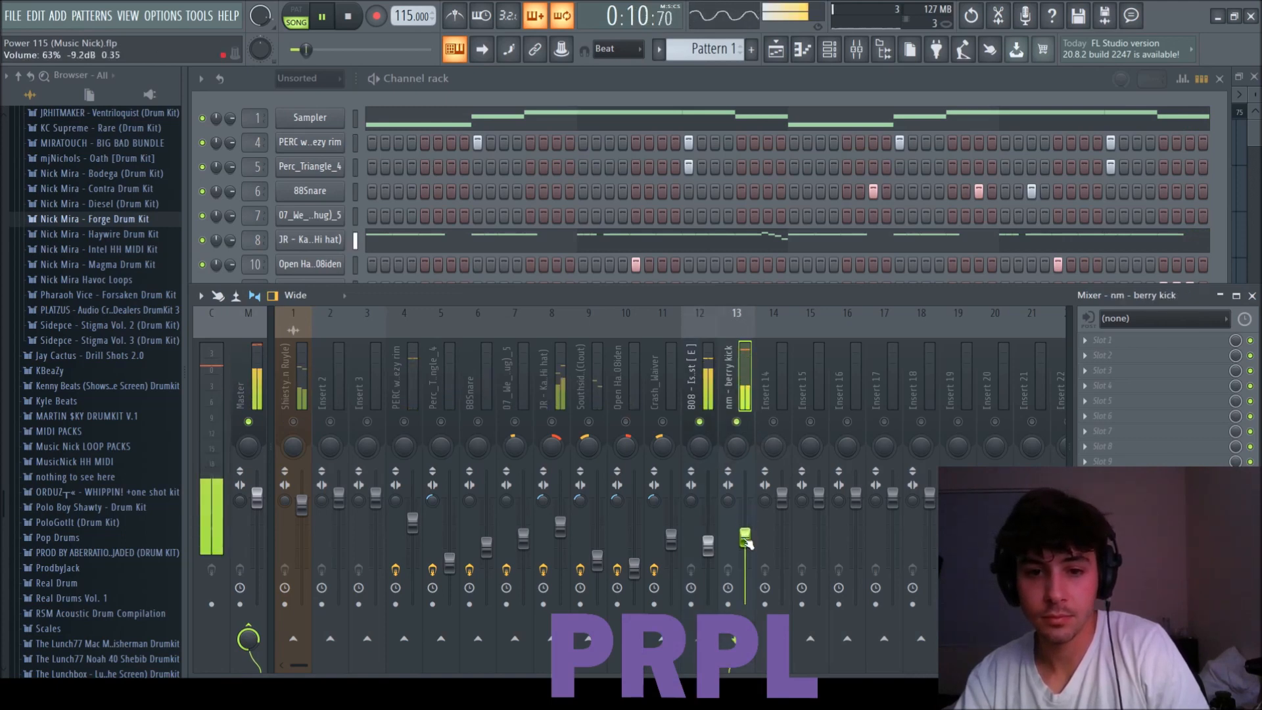
{"action": "left_click_drag", "start_coordinate": [412, 522], "coordinate": [412, 531]}
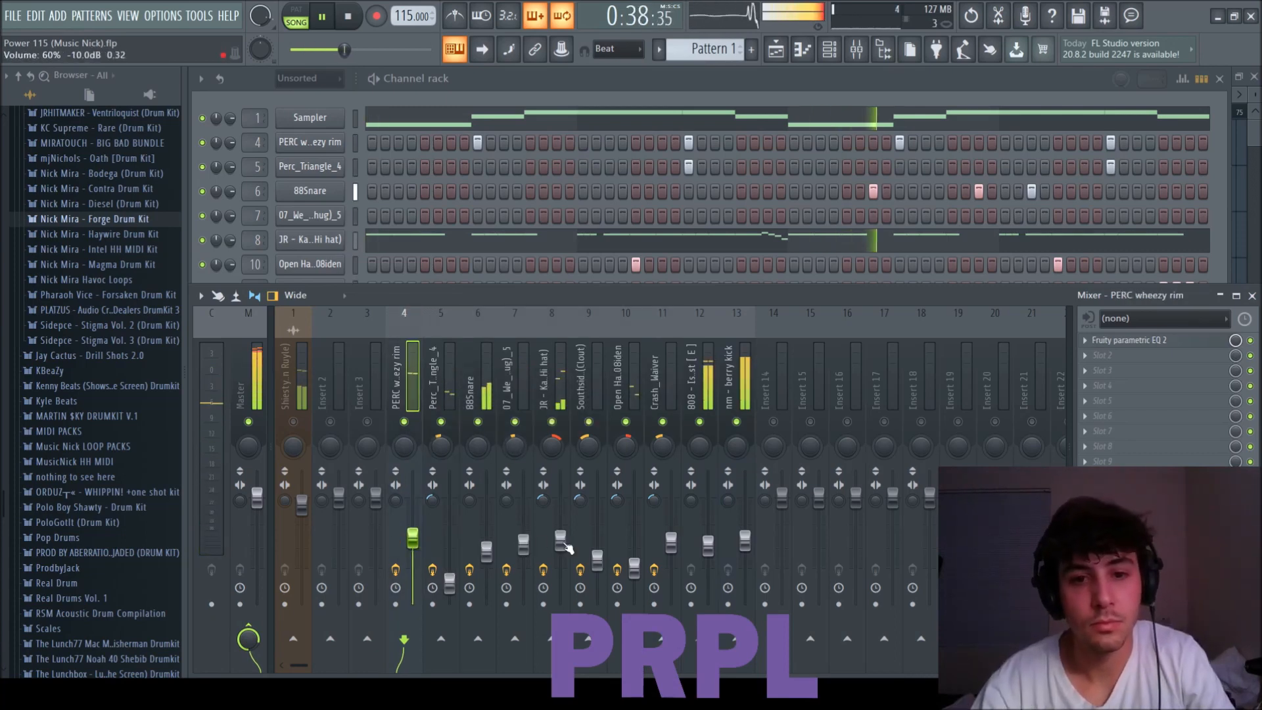
{"action": "left_click_drag", "start_coordinate": [564, 547], "coordinate": [564, 550]}
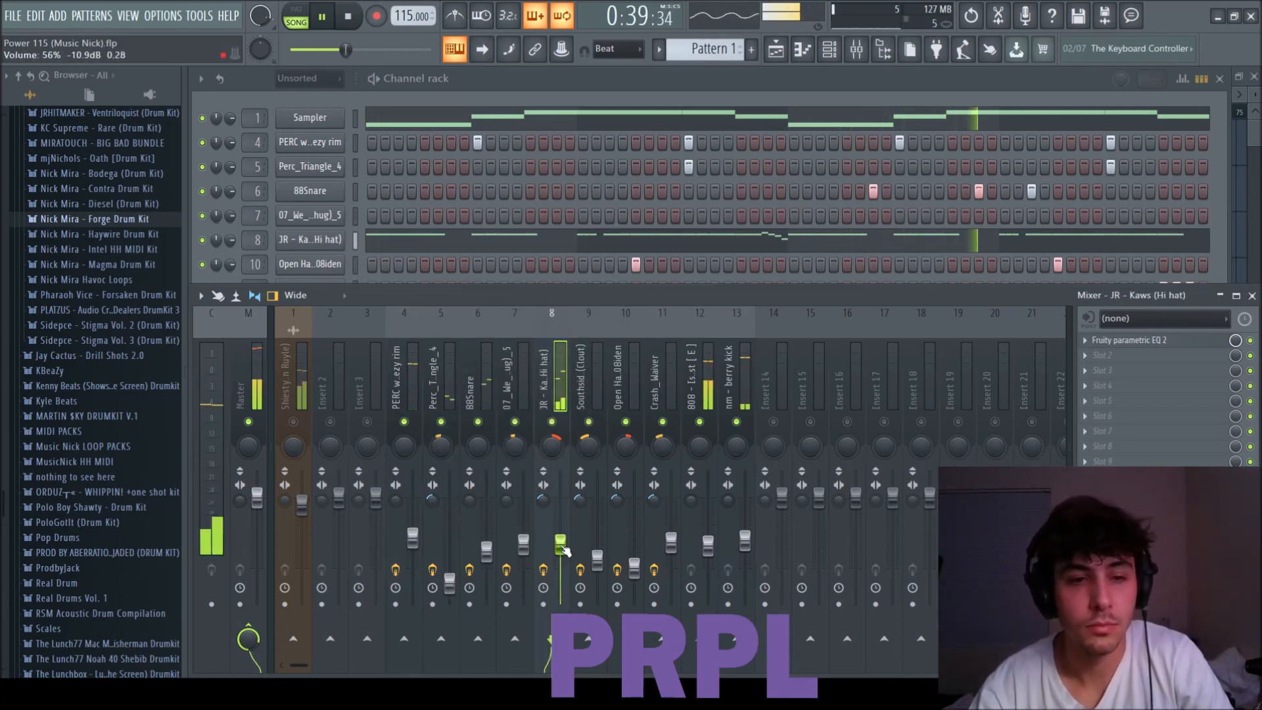
Bring the melody loop on mixer track 1 back into the mix and lower its volume.
{"action": "left_click", "coordinate": [316, 426]}
{"action": "left_click", "coordinate": [307, 429]}
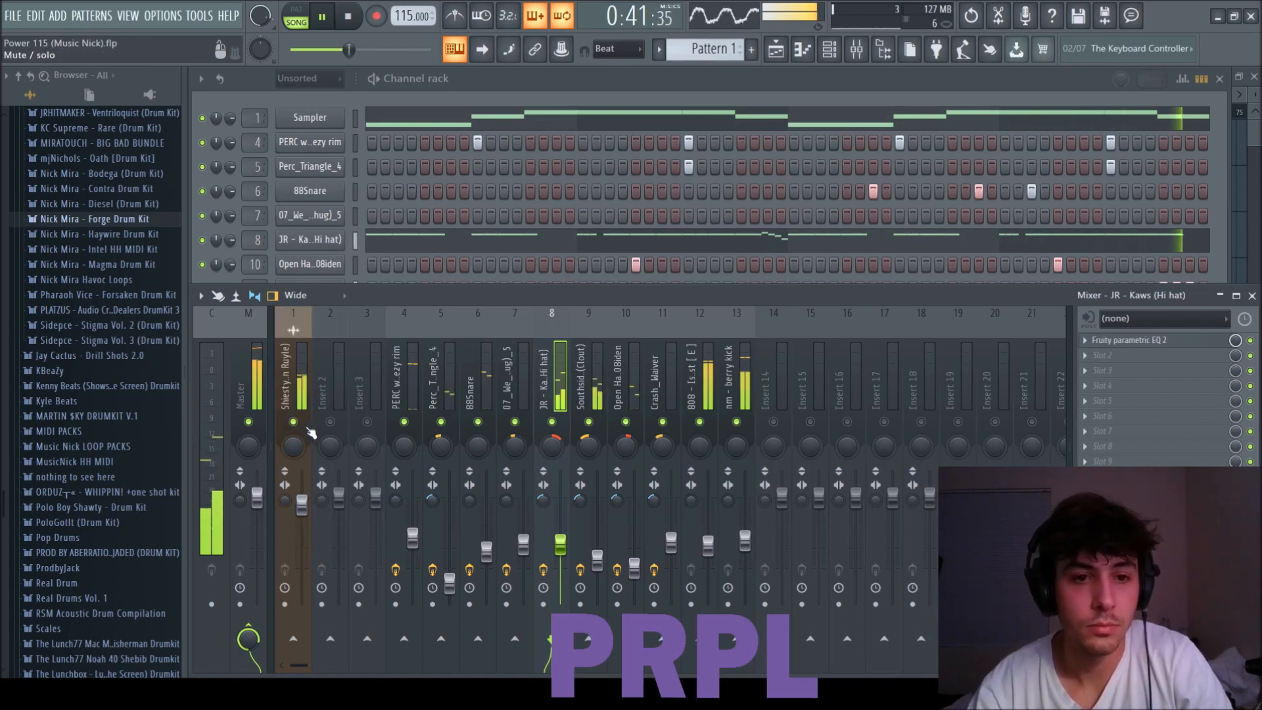
{"action": "left_click_drag", "start_coordinate": [301, 505], "coordinate": [302, 515]}
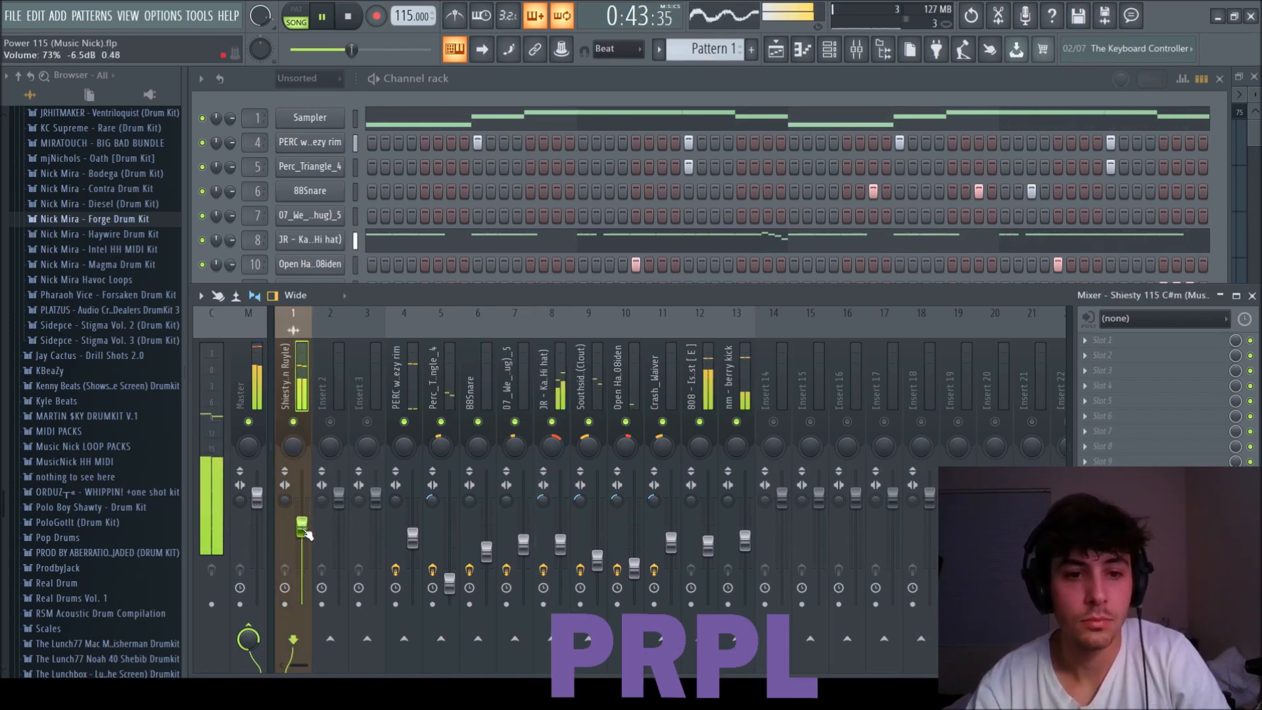
Save the project and load TRS Classic Clipper in the first effect slot of the Master track.
{"action": "left_click", "coordinate": [248, 373]}
{"action": "key", "text": "ctrl+s"}
{"action": "left_click", "coordinate": [977, 425]}
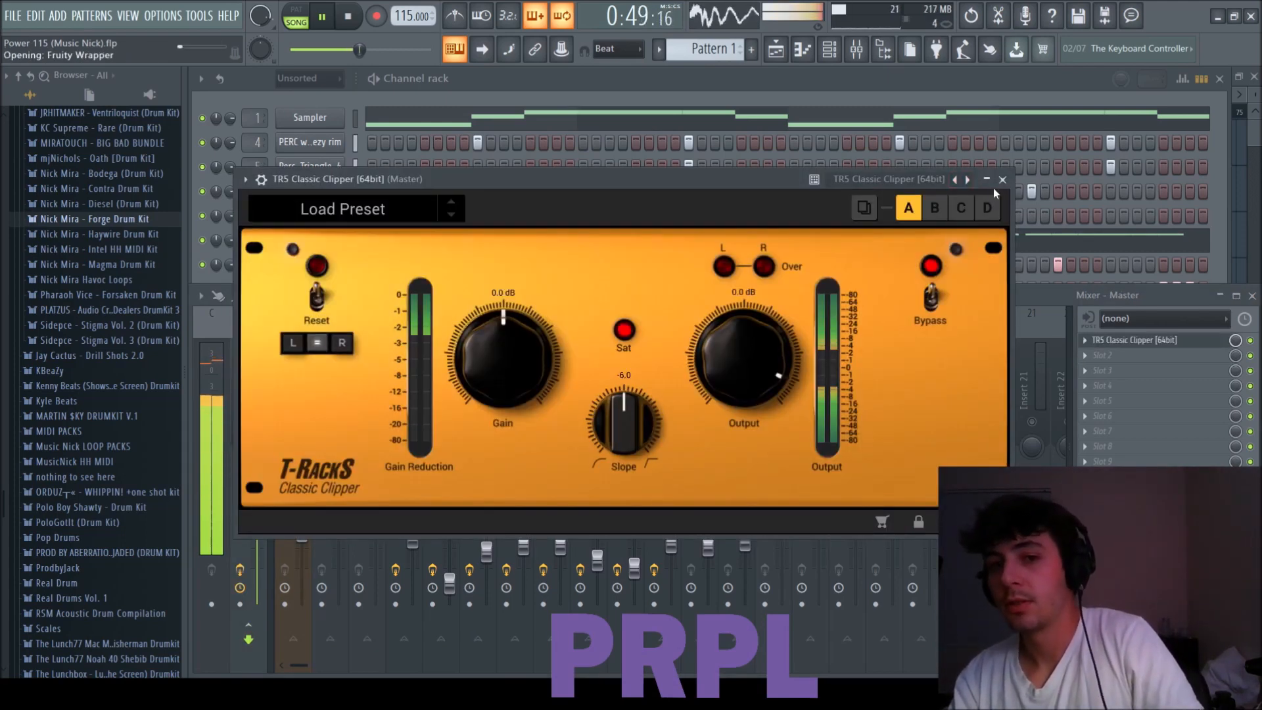
{"action": "left_click", "coordinate": [1002, 180]}
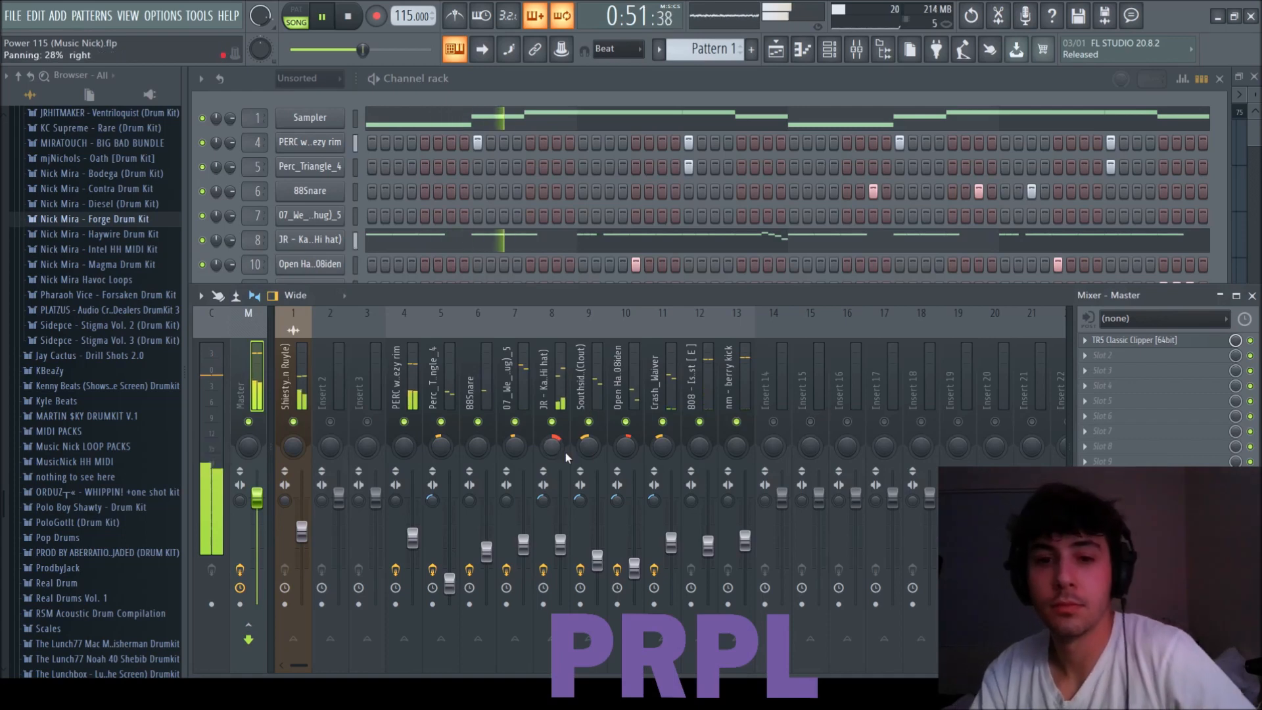
{"action": "left_click", "coordinate": [302, 531]}
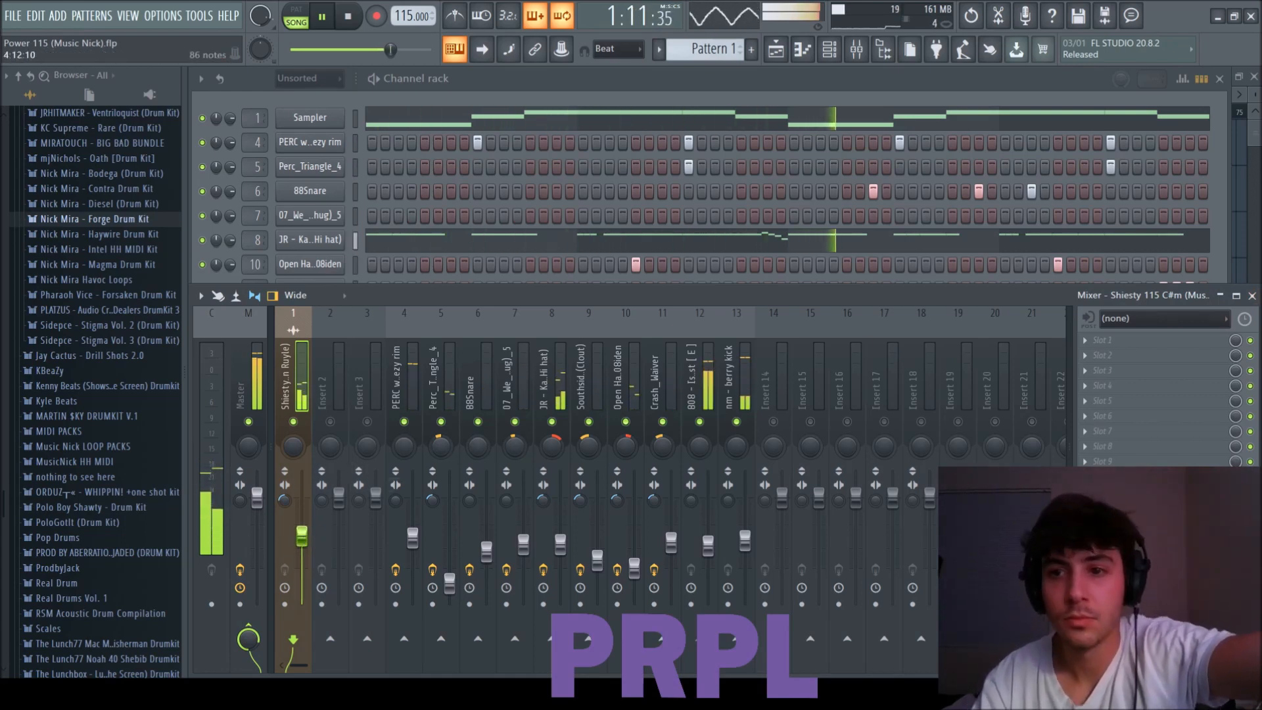
Clear the Pattern 1 clips from playlist track 2 and split Pattern 1 into one pattern per channel.
{"action": "key", "text": "F5"}
{"action": "left_click_drag", "start_coordinate": [455, 199], "coordinate": [904, 195]}
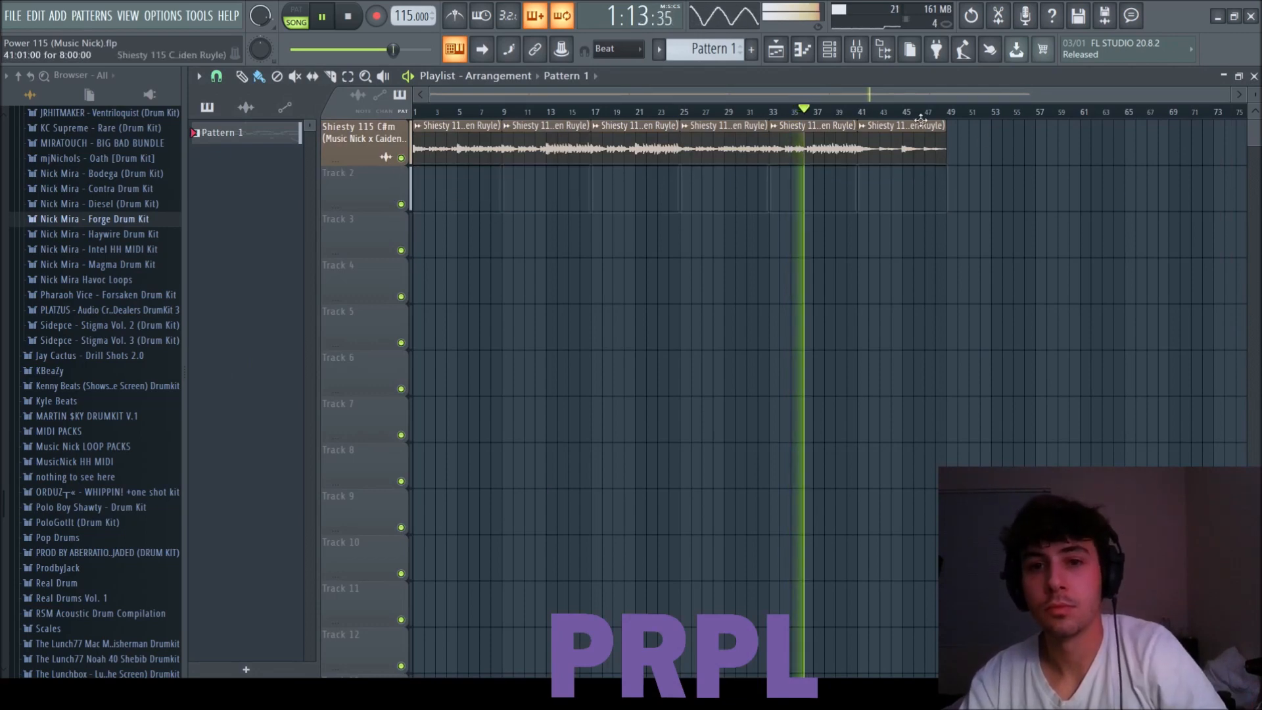
{"action": "left_click", "coordinate": [659, 49]}
{"action": "left_click", "coordinate": [234, 383]}
Place the split patterns from PERC wheezy rim to nm - berry kick at bar 1, one per track below the melody.
{"action": "left_click", "coordinate": [231, 163]}
{"action": "left_click_drag", "start_coordinate": [292, 169], "coordinate": [422, 183]}
{"action": "scroll", "coordinate": [851, 186], "scroll_direction": "up", "scroll_amount": 1}
{"action": "key", "text": "ctrl+d"}
{"action": "left_click_drag", "start_coordinate": [1255, 95], "coordinate": [1255, 105]}
Duplicate the eight-bar block of drum clips end to end until it spans the full length of the melody.
{"action": "left_click_drag", "start_coordinate": [534, 526], "coordinate": [415, 161]}
{"action": "key", "text": "ctrl+b"}
{"action": "key", "text": "ctrl+b"}
{"action": "key", "text": "ctrl+b"}
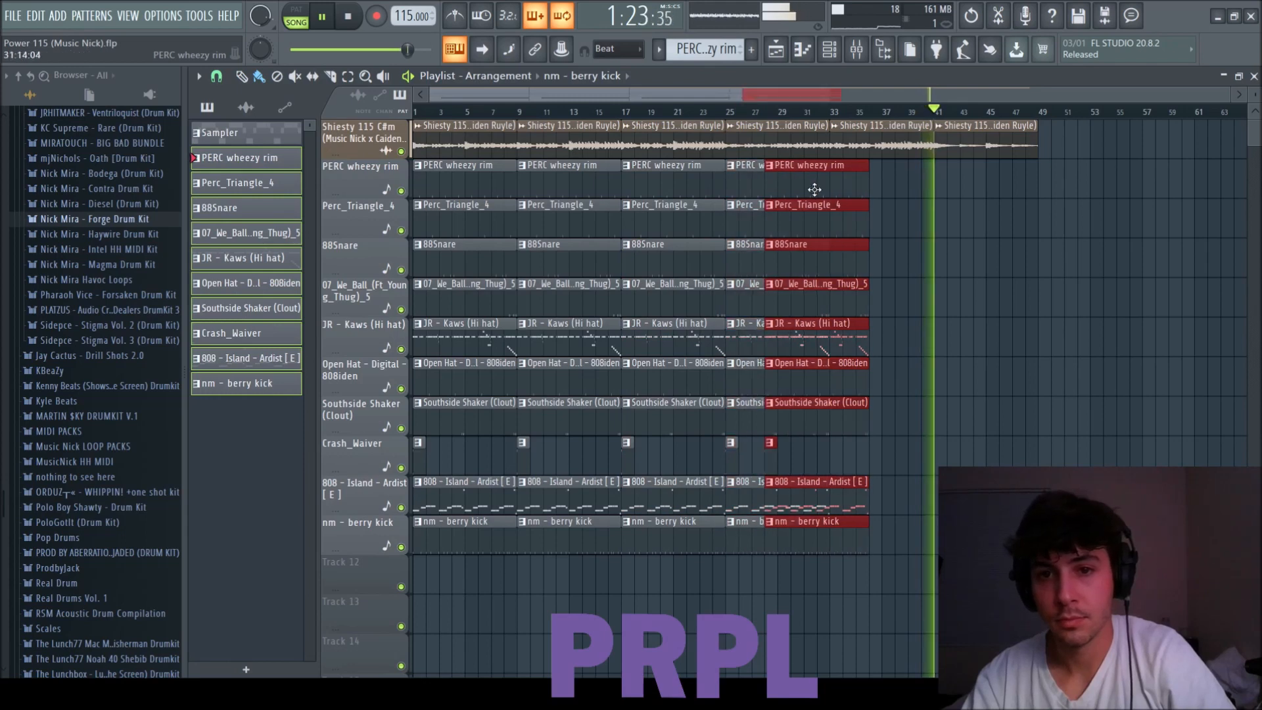
{"action": "key", "text": "ctrl+b"}
{"action": "key", "text": "ctrl+b"}
Move the whole arrangement to start at bar 49 and copy the melody clips back to bar 1.
{"action": "key", "text": "ctrl+a"}
{"action": "left_click_drag", "start_coordinate": [444, 167], "coordinate": [1035, 166]}
{"action": "key", "text": "space"}
{"action": "left_click_drag", "start_coordinate": [417, 124], "coordinate": [1240, 122]}
{"action": "left_click_drag", "start_coordinate": [791, 136], "coordinate": [434, 137]}
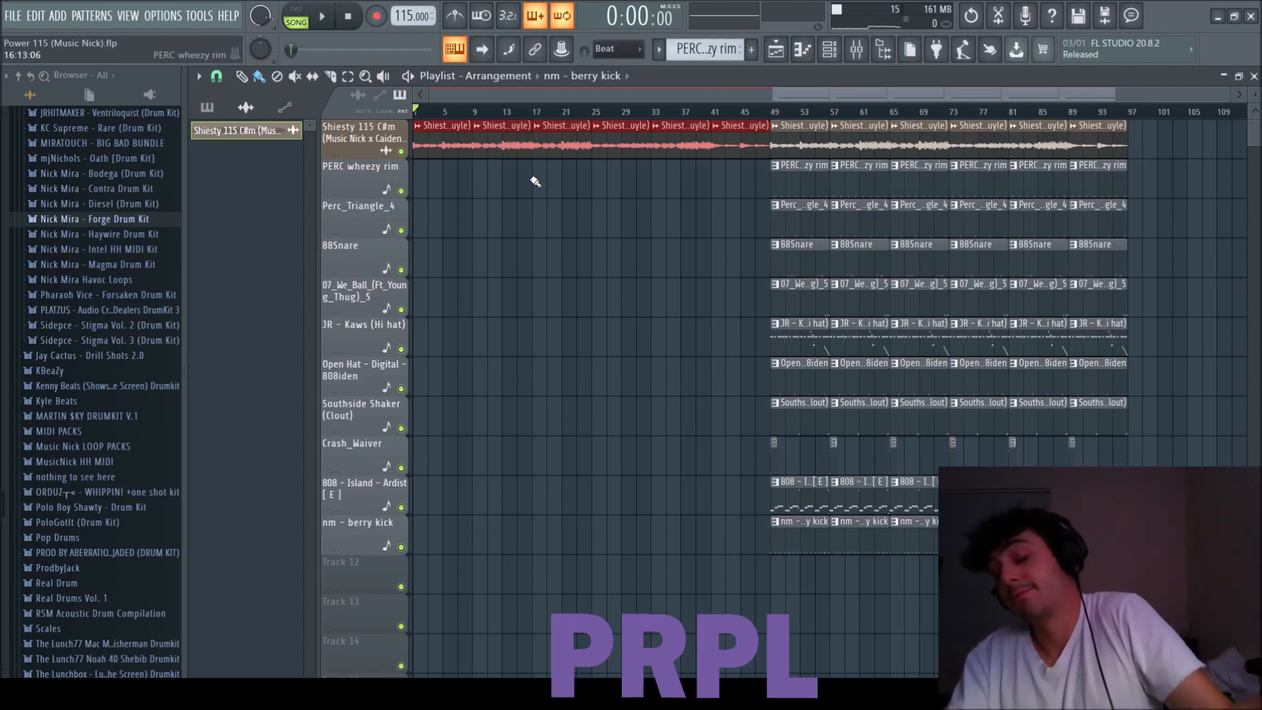
Copy one eight-bar drum block without the kick to bar 9 and delete its Perc_Triangle_4 and 88Snare clips.
{"action": "left_click_drag", "start_coordinate": [791, 484], "coordinate": [511, 181]}
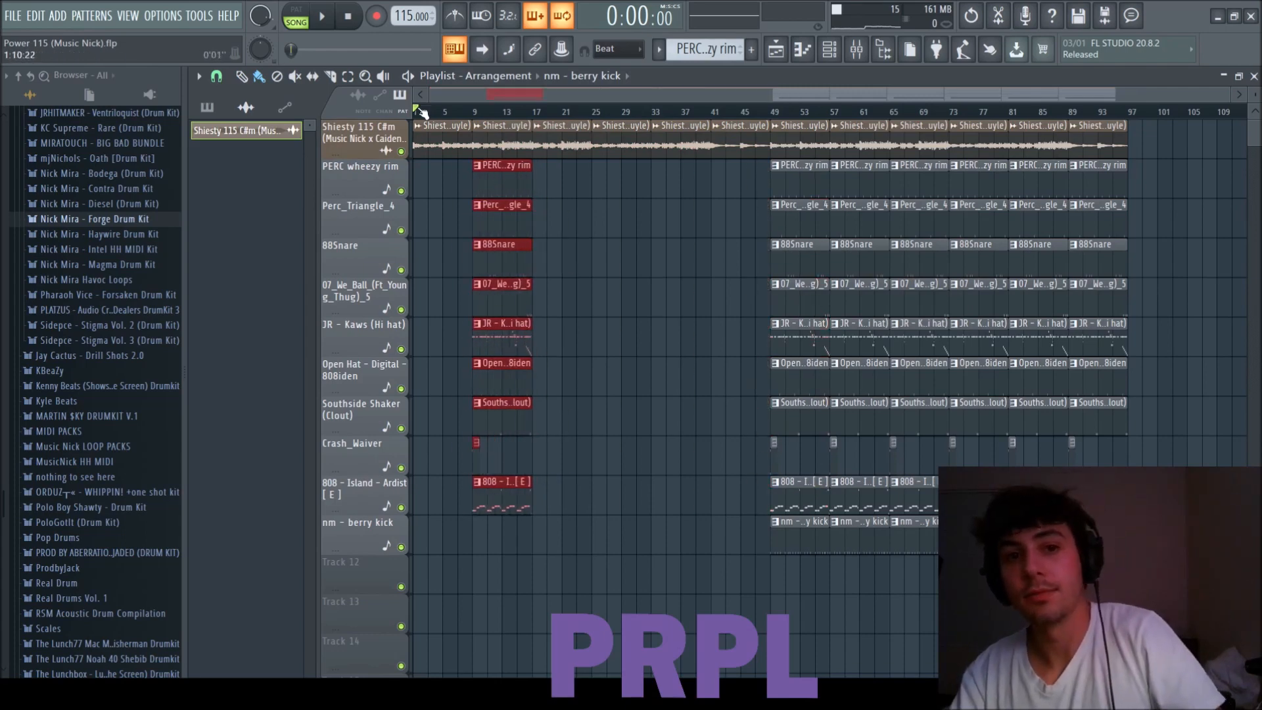
{"action": "key", "text": "space"}
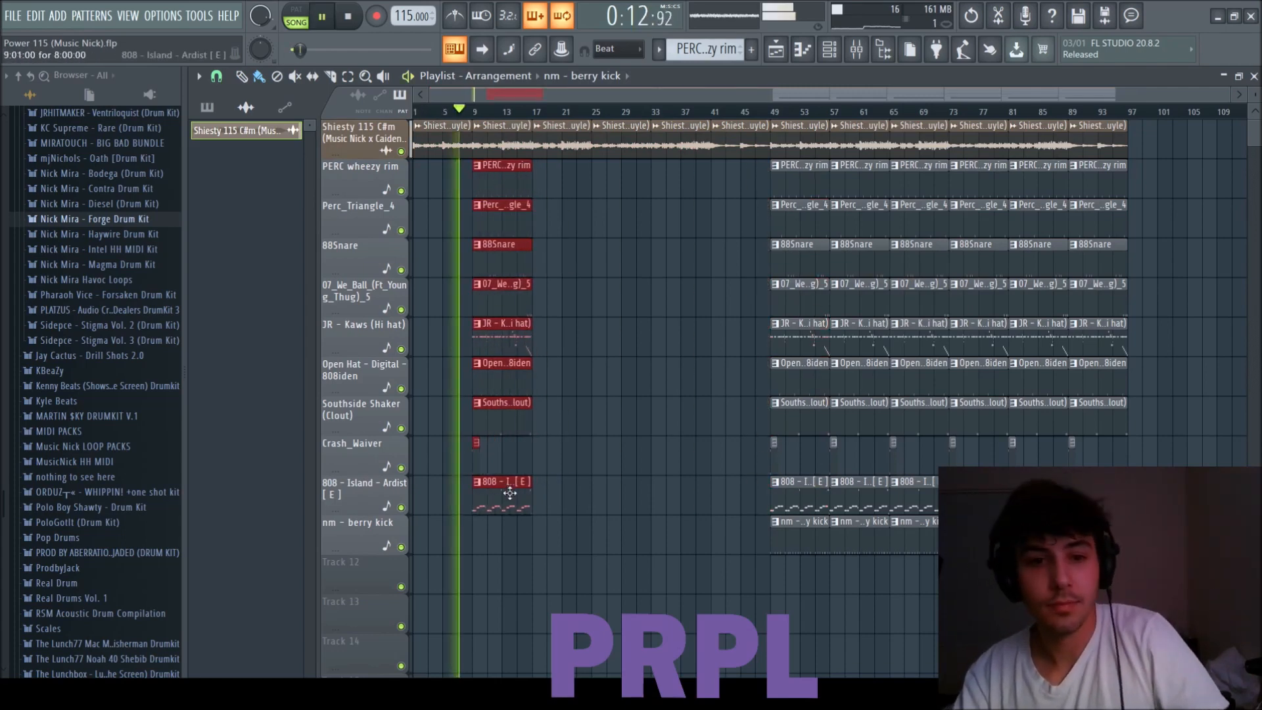
{"action": "scroll", "coordinate": [501, 485], "scroll_direction": "up", "scroll_amount": 4}
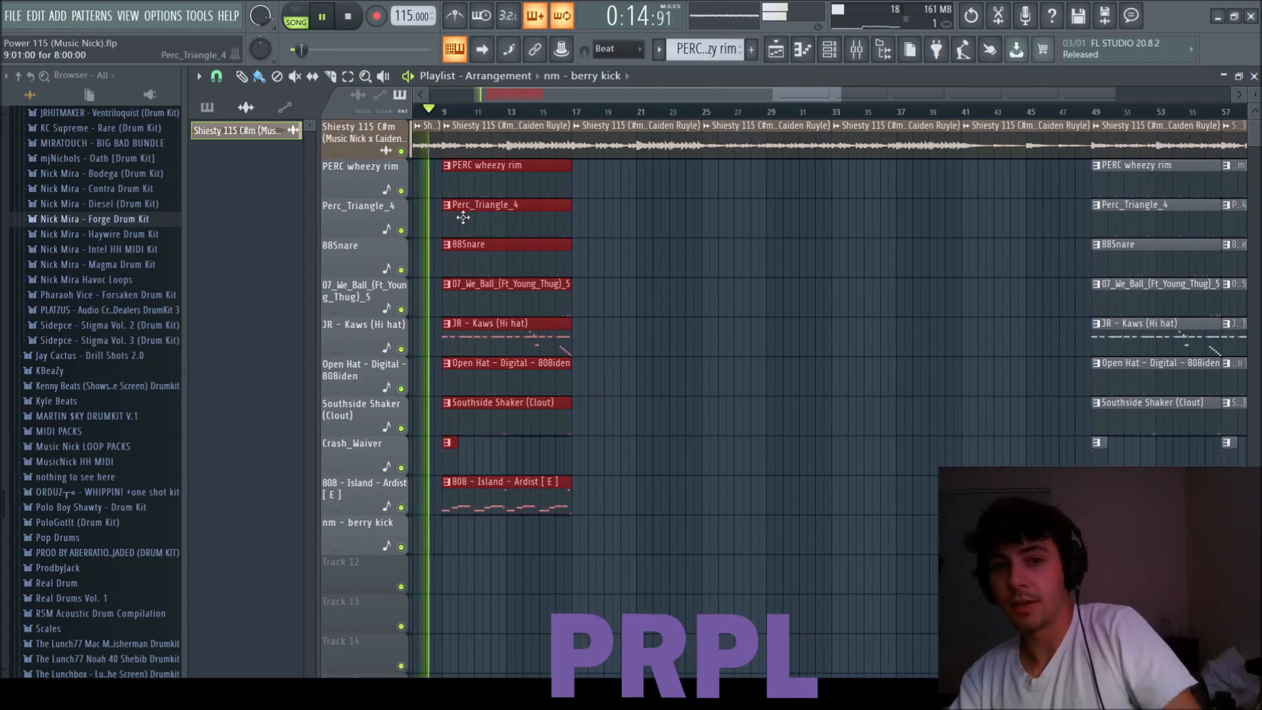
{"action": "right_click", "coordinate": [474, 218]}
{"action": "right_click", "coordinate": [480, 253]}
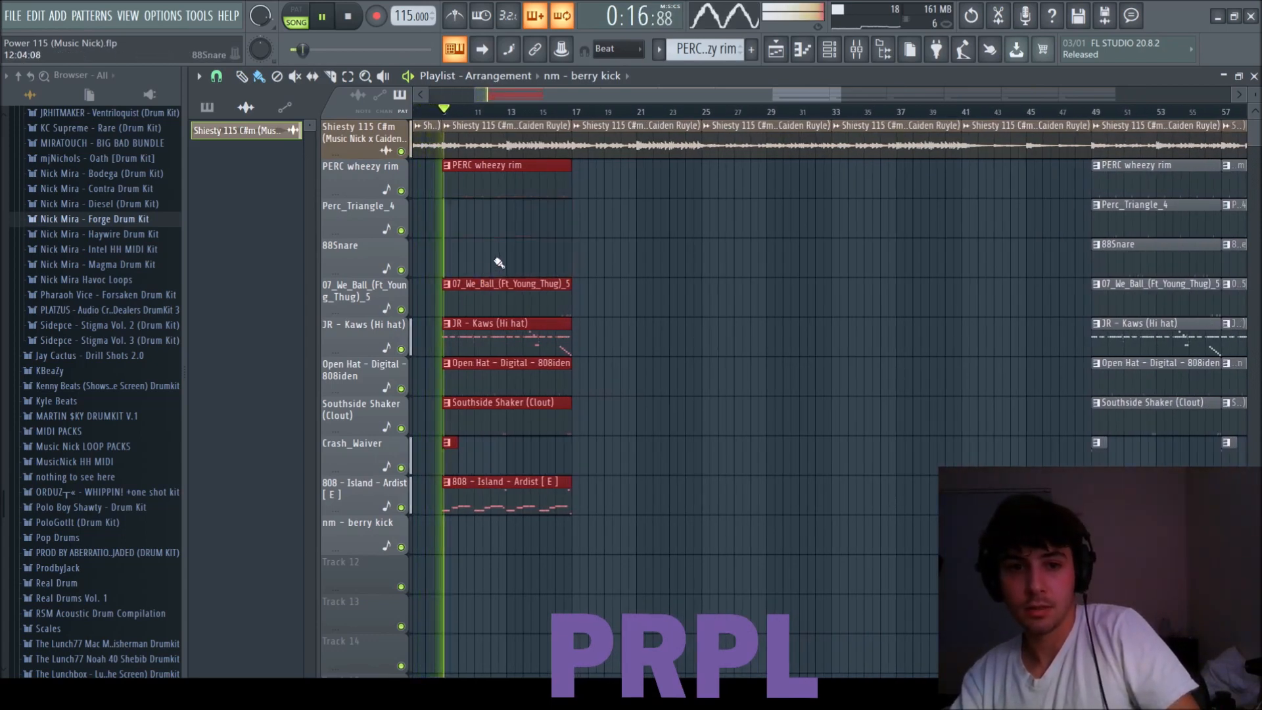
Lower the hi-hat's volume slightly on mixer track 8 and return to the playlist.
{"action": "key", "text": "F6"}
{"action": "key", "text": "F9"}
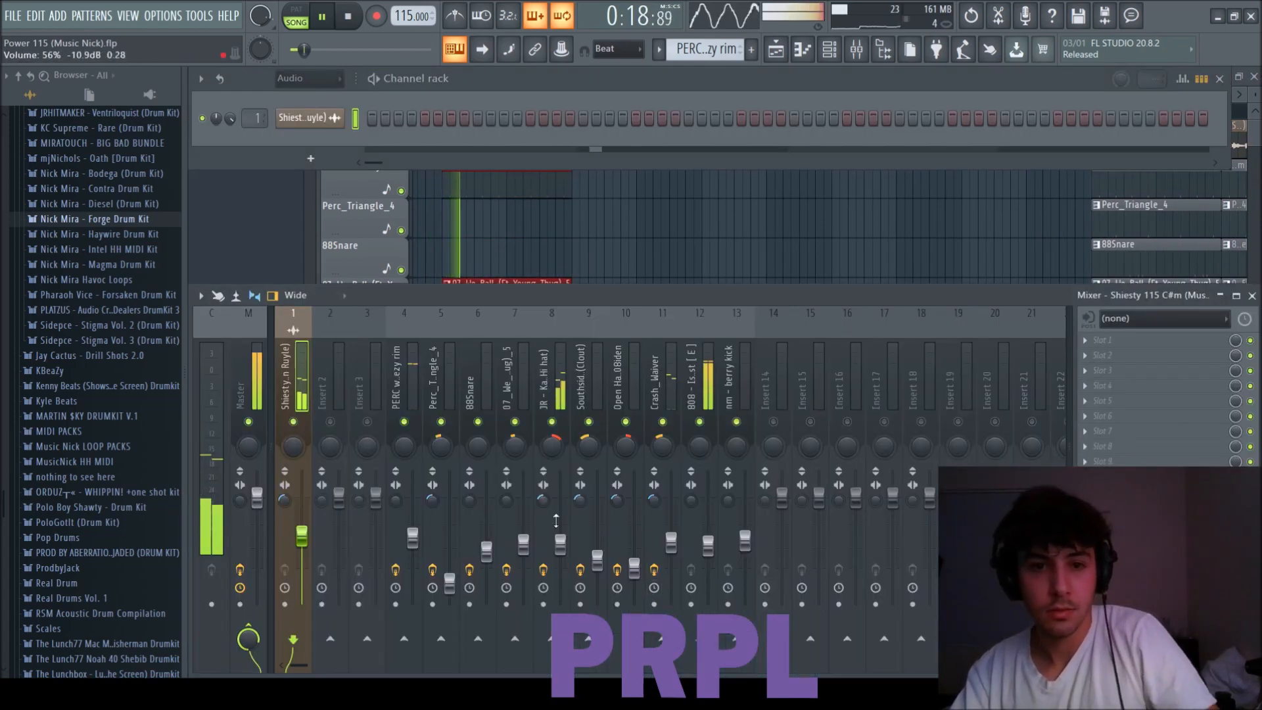
{"action": "left_click_drag", "start_coordinate": [559, 544], "coordinate": [569, 554]}
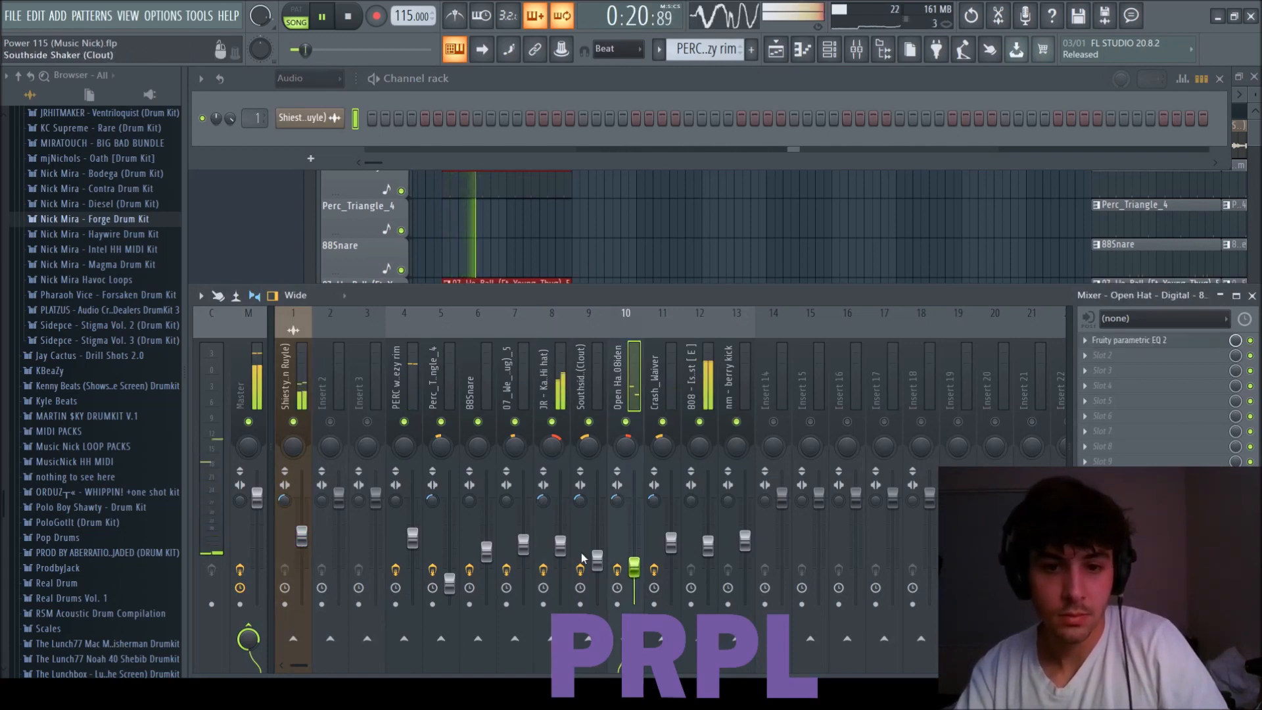
{"action": "key", "text": "F5"}
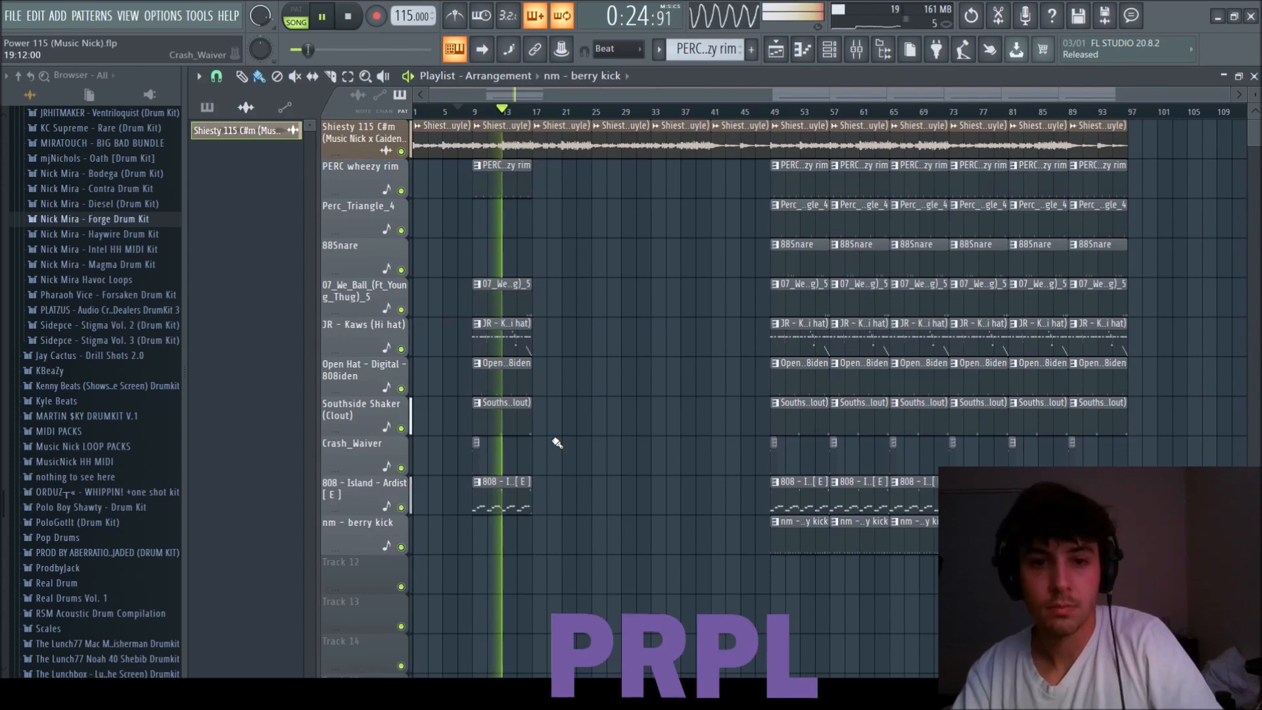
Reduce the Open Hat clip at bar 9 to two short clips and copy the full drum block from bar 49 to bar 17.
{"action": "left_click_drag", "start_coordinate": [531, 379], "coordinate": [516, 379]}
{"action": "left_click", "coordinate": [512, 375]}
{"action": "left_click_drag", "start_coordinate": [800, 552], "coordinate": [737, 182]}
{"action": "left_click_drag", "start_coordinate": [804, 213], "coordinate": [566, 221]}
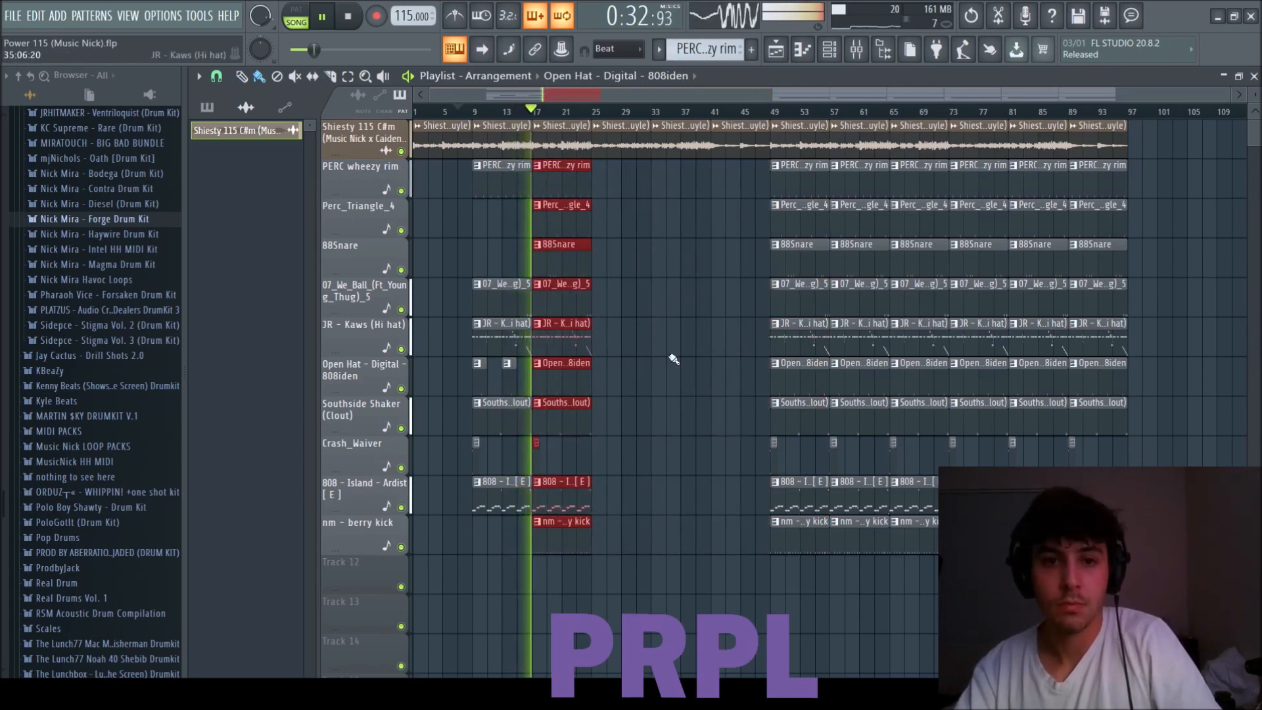
Display the patterns in the playlist's picker and browse to the INTERNET MONEY sample folder.
{"action": "left_click", "coordinate": [207, 108]}
{"action": "scroll", "coordinate": [90, 349], "scroll_direction": "up", "scroll_amount": 3}
{"action": "scroll", "coordinate": [90, 349], "scroll_direction": "up", "scroll_amount": 2}
{"action": "left_click", "coordinate": [99, 256]}
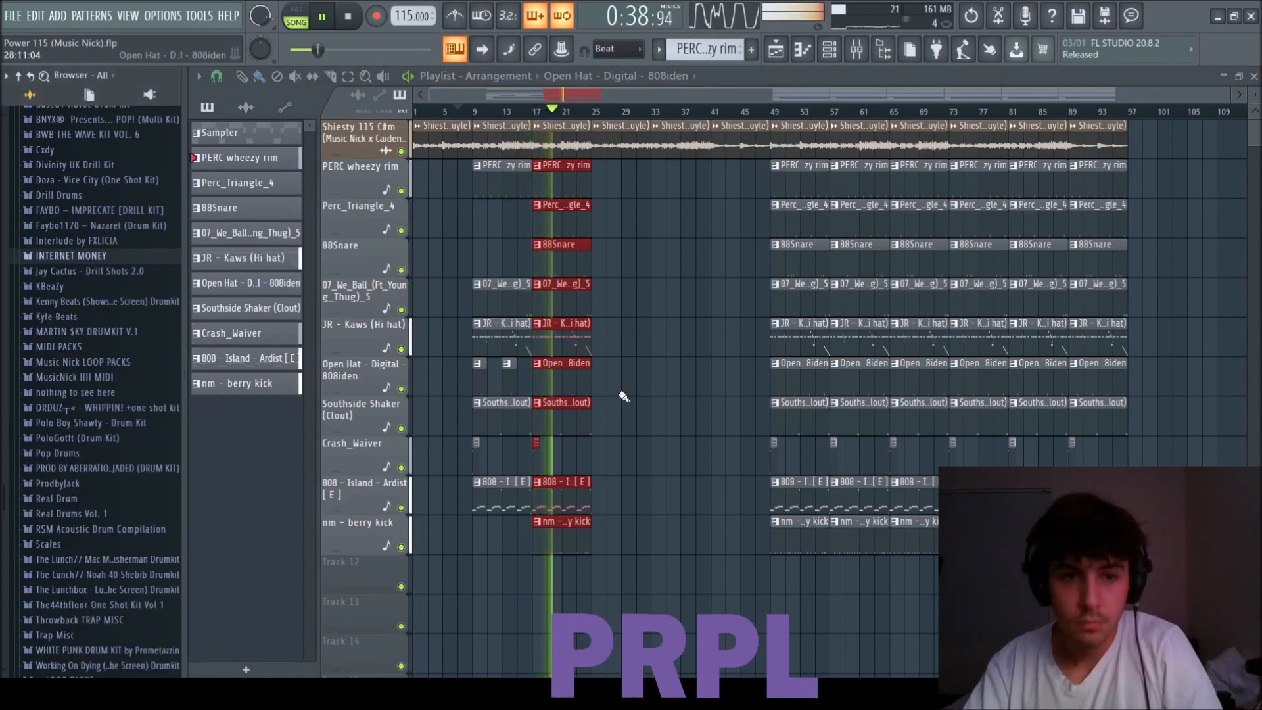
Shorten the drum clips at bar 17 to end at bar 24 and copy the full drum block from bar 49 to bar 25.
{"action": "scroll", "coordinate": [635, 473], "scroll_direction": "up", "scroll_amount": 3}
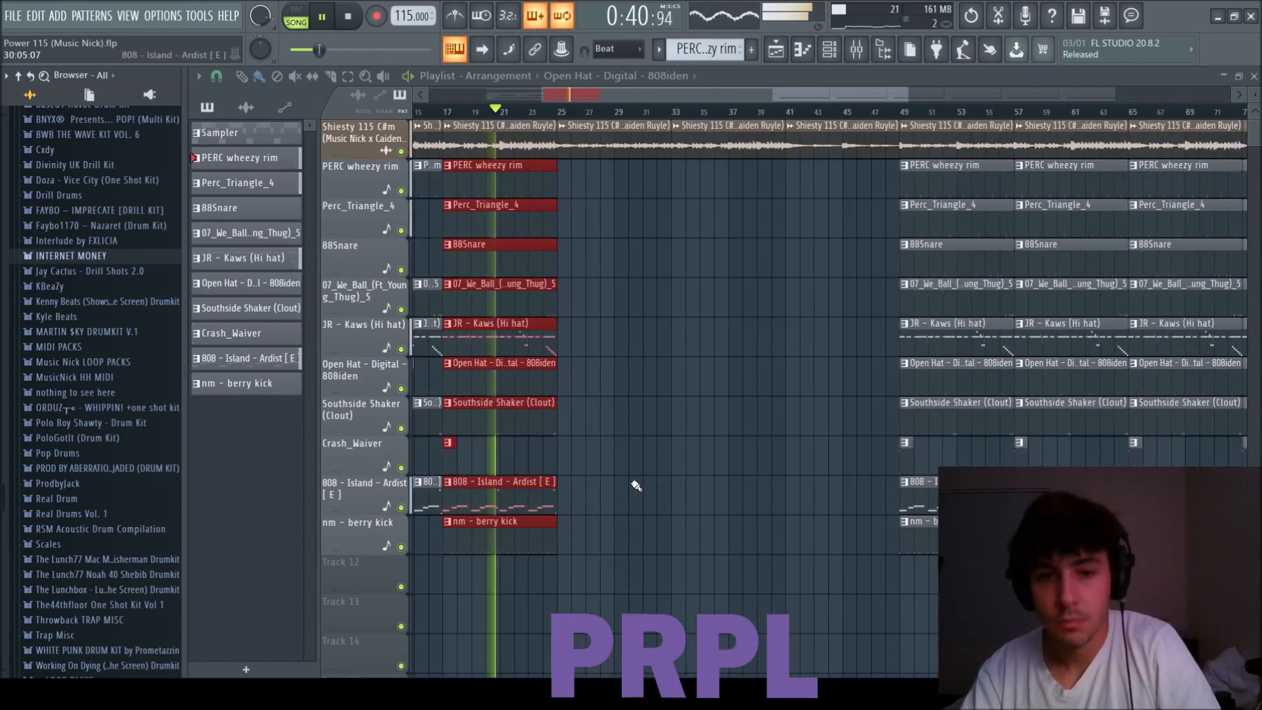
{"action": "scroll", "coordinate": [538, 444], "scroll_direction": "up", "scroll_amount": 2}
{"action": "scroll", "coordinate": [578, 552], "scroll_direction": "up", "scroll_amount": 2}
{"action": "scroll", "coordinate": [755, 436], "scroll_direction": "down", "scroll_amount": 4}
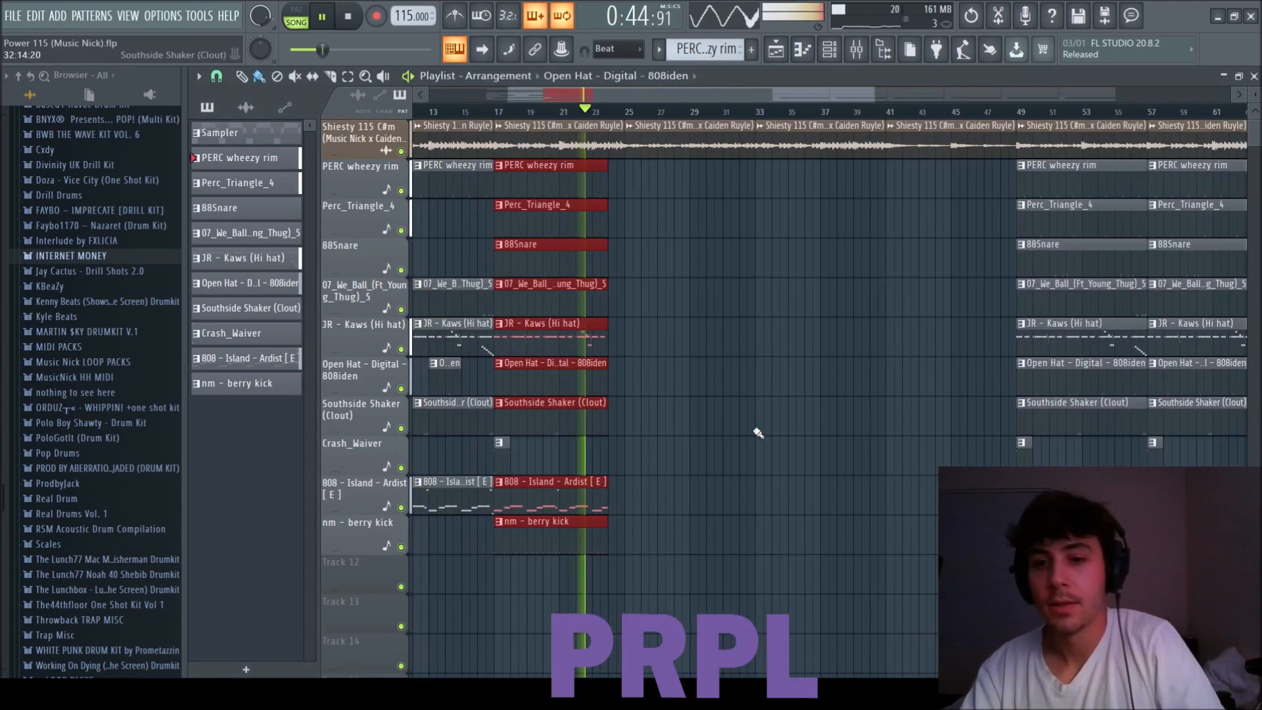
{"action": "left_click_drag", "start_coordinate": [937, 582], "coordinate": [823, 188]}
{"action": "left_click_drag", "start_coordinate": [917, 203], "coordinate": [684, 203]}
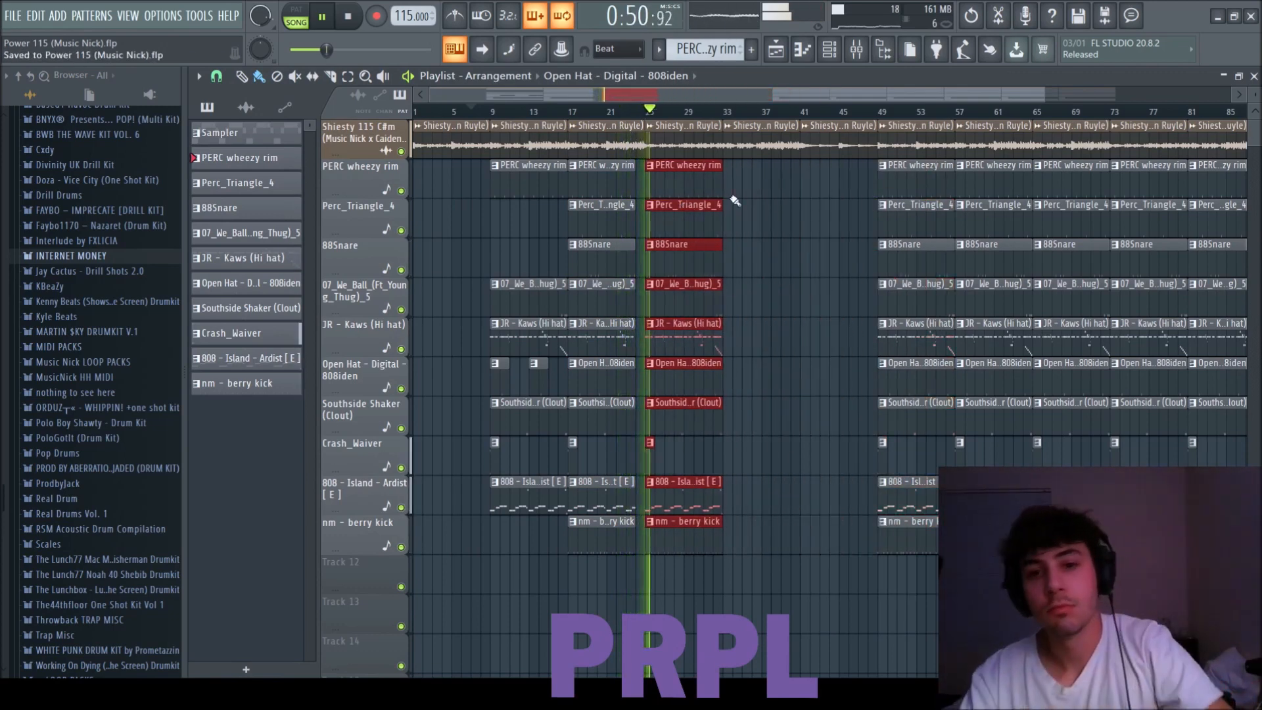
Copy the bar 9 drum block to bar 33 and the bar 49 block without 808 and kick to bar 41.
{"action": "left_click_drag", "start_coordinate": [564, 521], "coordinate": [460, 123]}
{"action": "left_click", "coordinate": [470, 128], "text": "ctrl+shift"}
{"action": "left_click", "coordinate": [527, 130], "text": "ctrl+shift"}
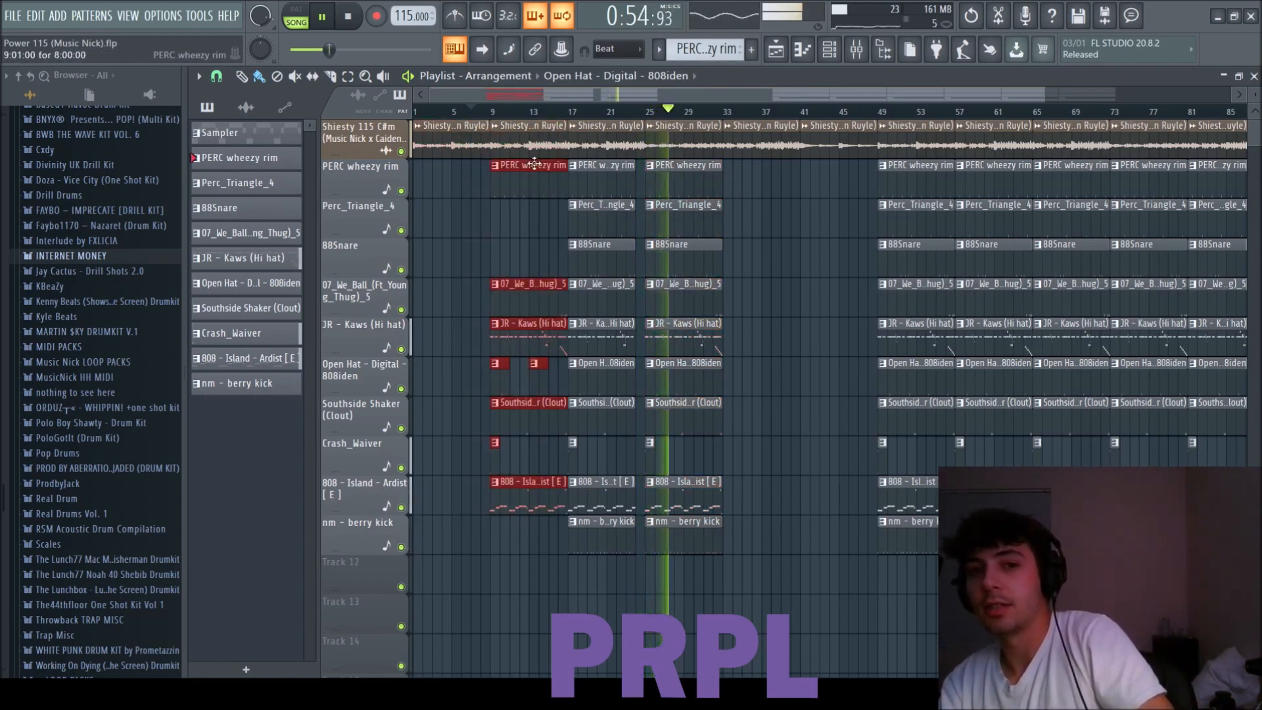
{"action": "left_click_drag", "start_coordinate": [532, 168], "coordinate": [761, 206]}
{"action": "left_click_drag", "start_coordinate": [949, 463], "coordinate": [861, 167]}
{"action": "left_click_drag", "start_coordinate": [925, 184], "coordinate": [848, 185]}
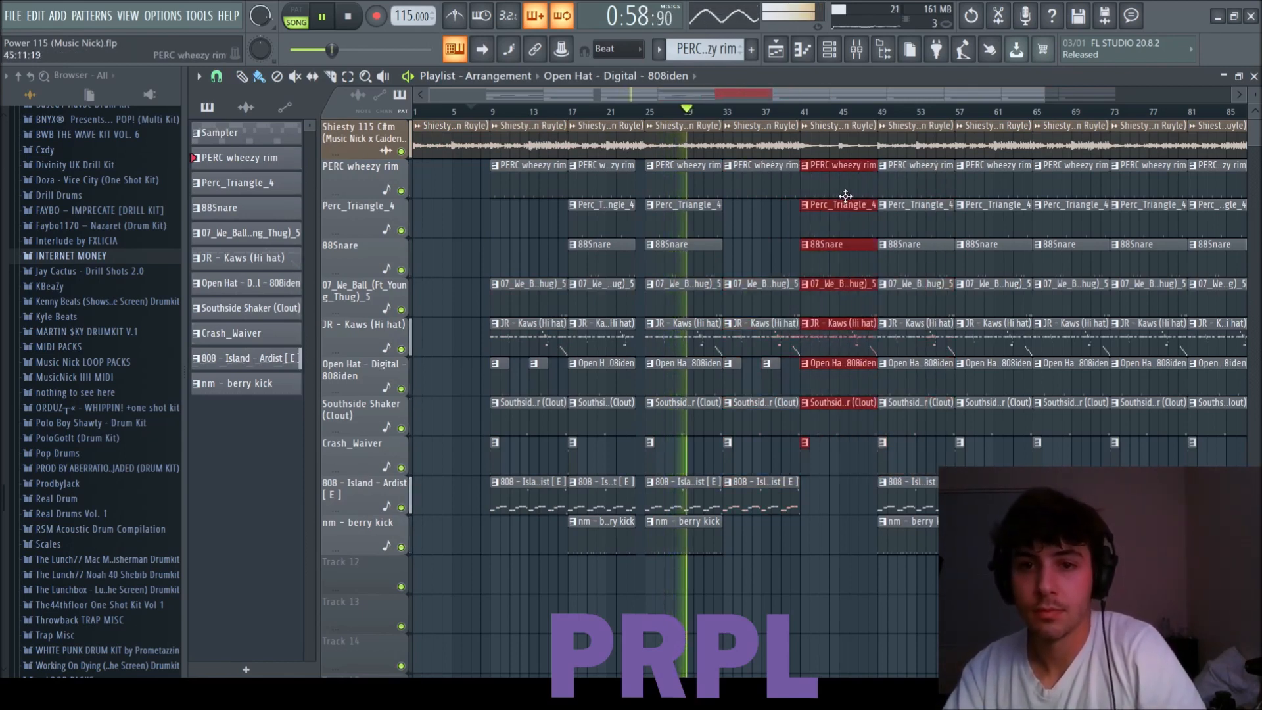
Lower the 88Snare's volume slightly on mixer track 6, return to the playlist and save the project.
{"action": "key", "text": "F6"}
{"action": "key", "text": "F9"}
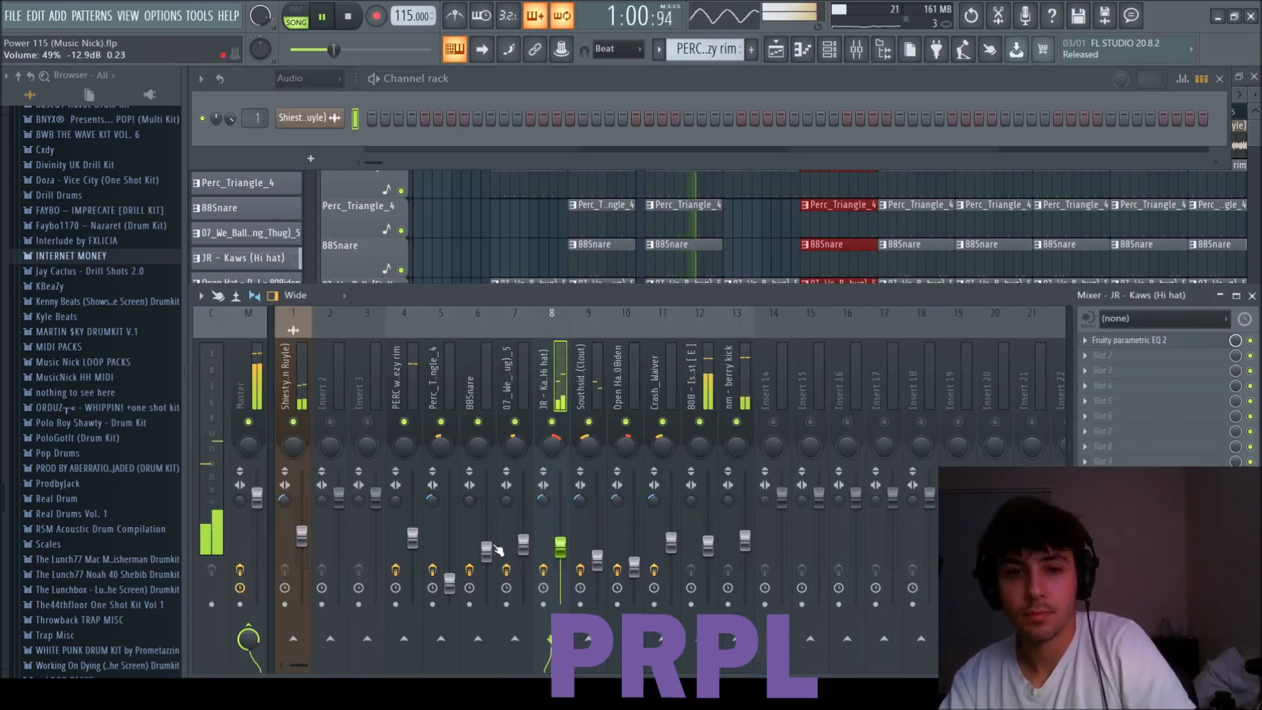
{"action": "left_click_drag", "start_coordinate": [488, 553], "coordinate": [489, 562]}
{"action": "left_click", "coordinate": [416, 539]}
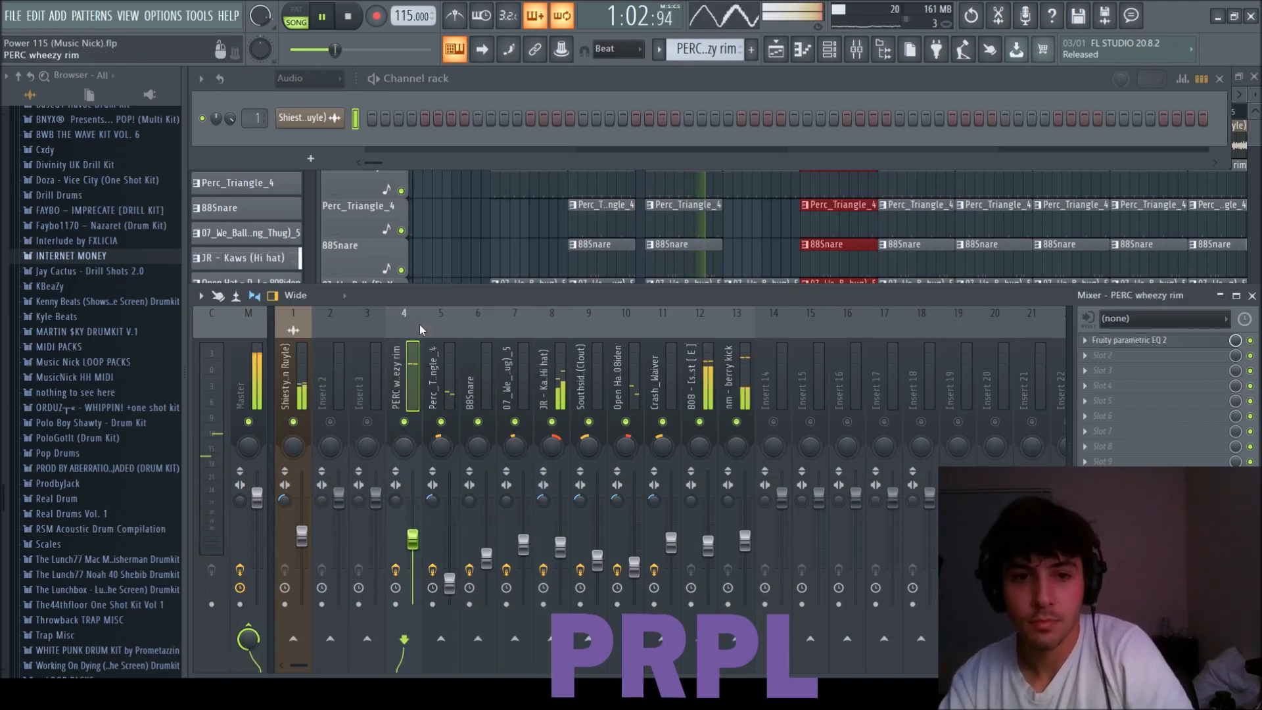
{"action": "left_click", "coordinate": [443, 246], "text": "ctrl"}
{"action": "scroll", "coordinate": [502, 341], "scroll_direction": "down", "scroll_amount": 2}
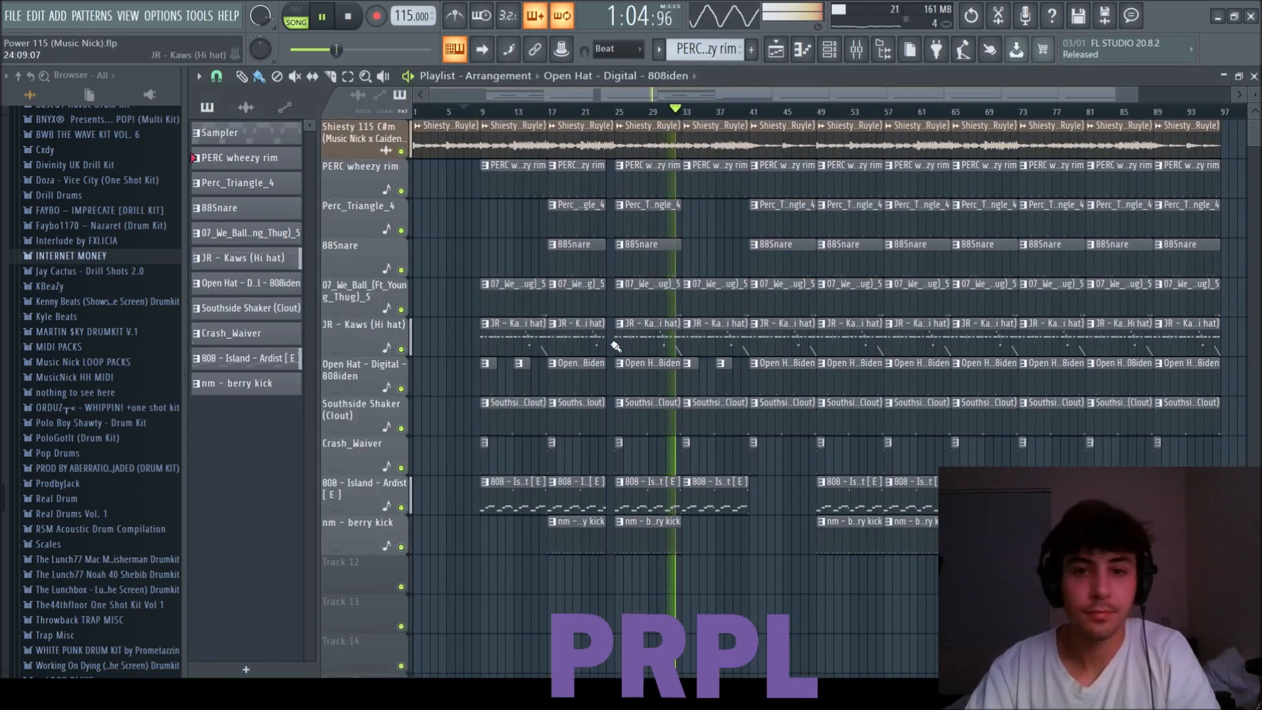
{"action": "scroll", "coordinate": [624, 342], "scroll_direction": "down", "scroll_amount": 1}
{"action": "key", "text": "ctrl+s"}
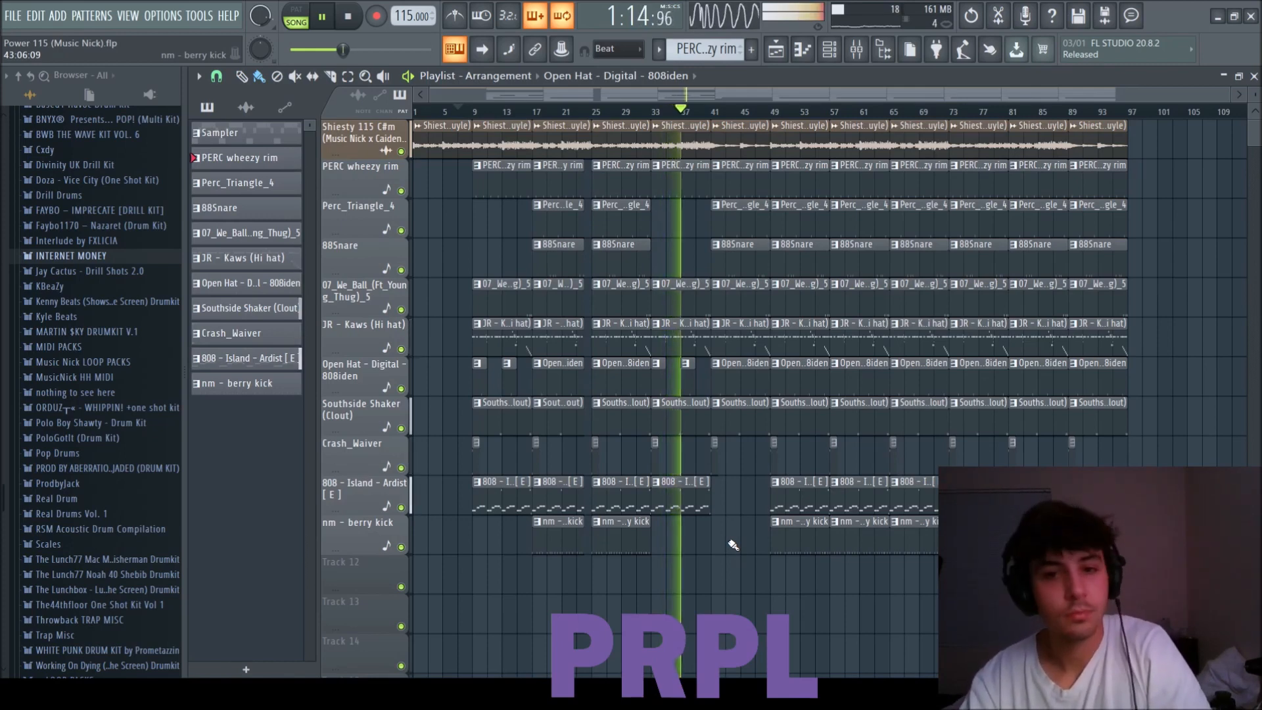
Delete all melody and drum clips from bar 49 onward and save the project.
{"action": "left_click_drag", "start_coordinate": [1161, 594], "coordinate": [776, 121]}
{"action": "key", "text": "Delete"}
{"action": "scroll", "coordinate": [789, 384], "scroll_direction": "up", "scroll_amount": 5}
{"action": "left_click_drag", "start_coordinate": [841, 96], "coordinate": [982, 98]}
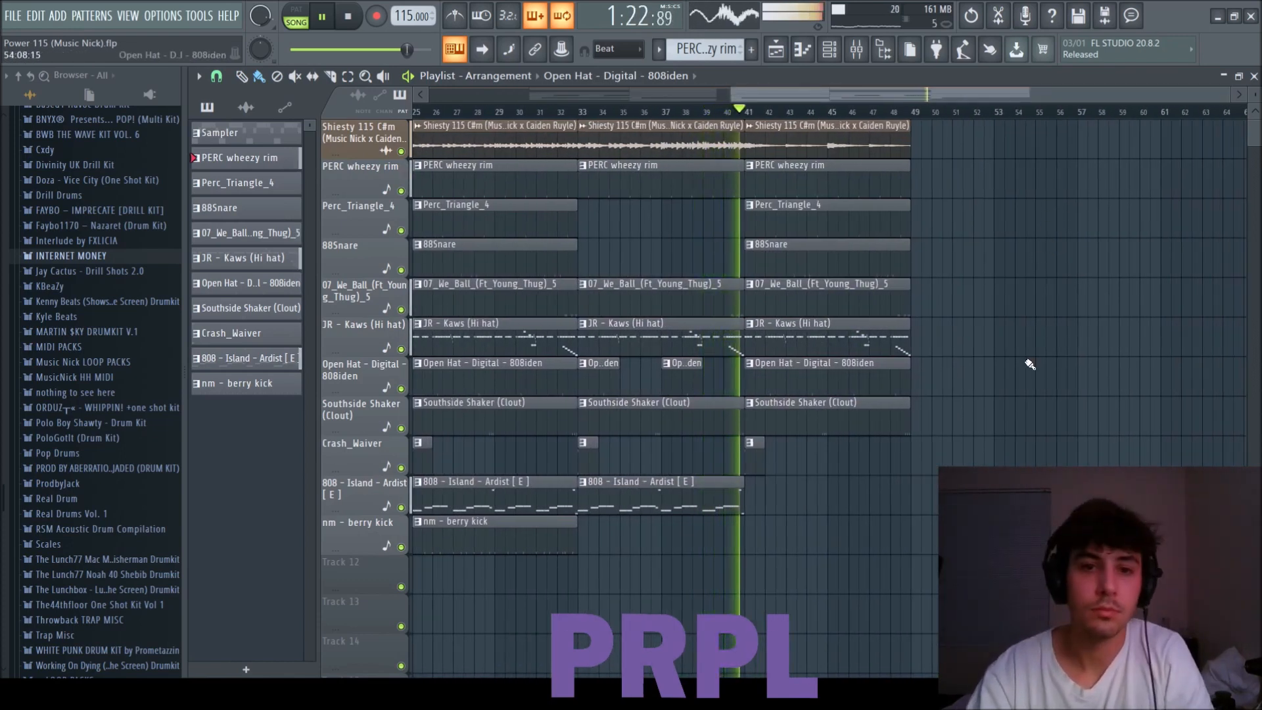
{"action": "key", "text": "ctrl+s"}
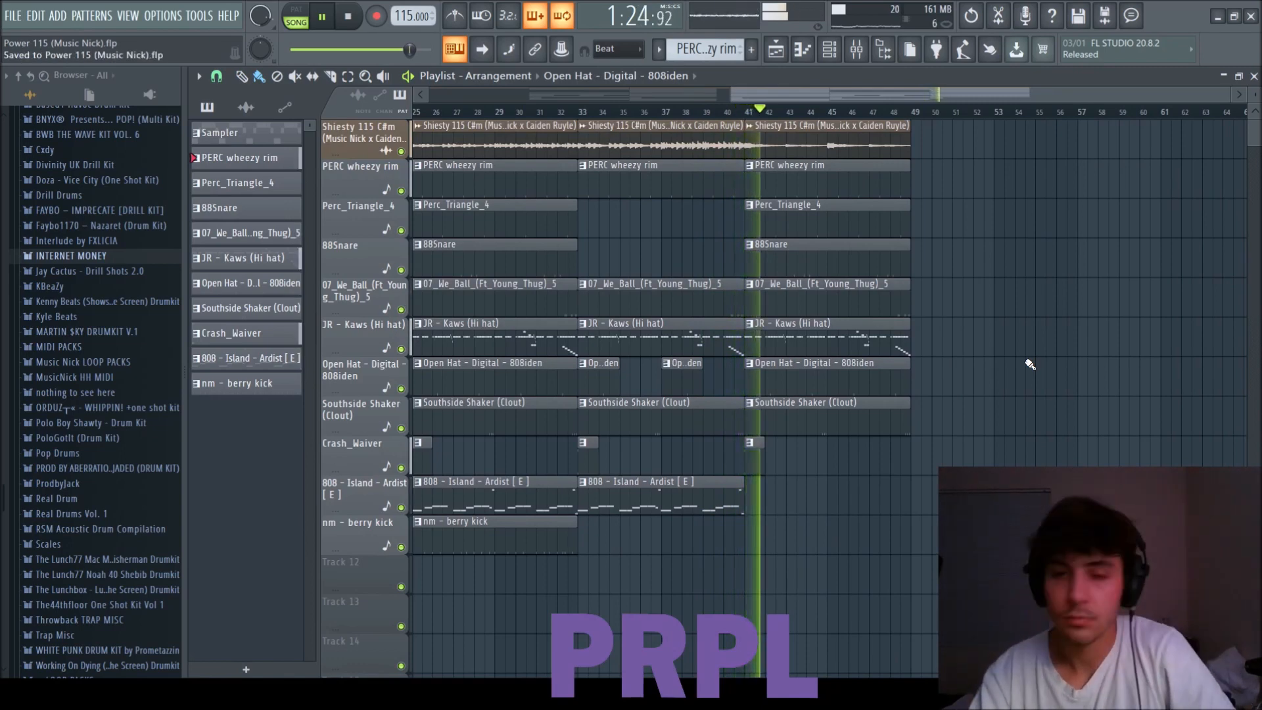
Delete the 88Snare clip at bar 41 and shorten that block's remaining drum clips to end at bar 47.
{"action": "scroll", "coordinate": [1029, 364], "scroll_direction": "down", "scroll_amount": 3}
{"action": "right_click", "coordinate": [1013, 257]}
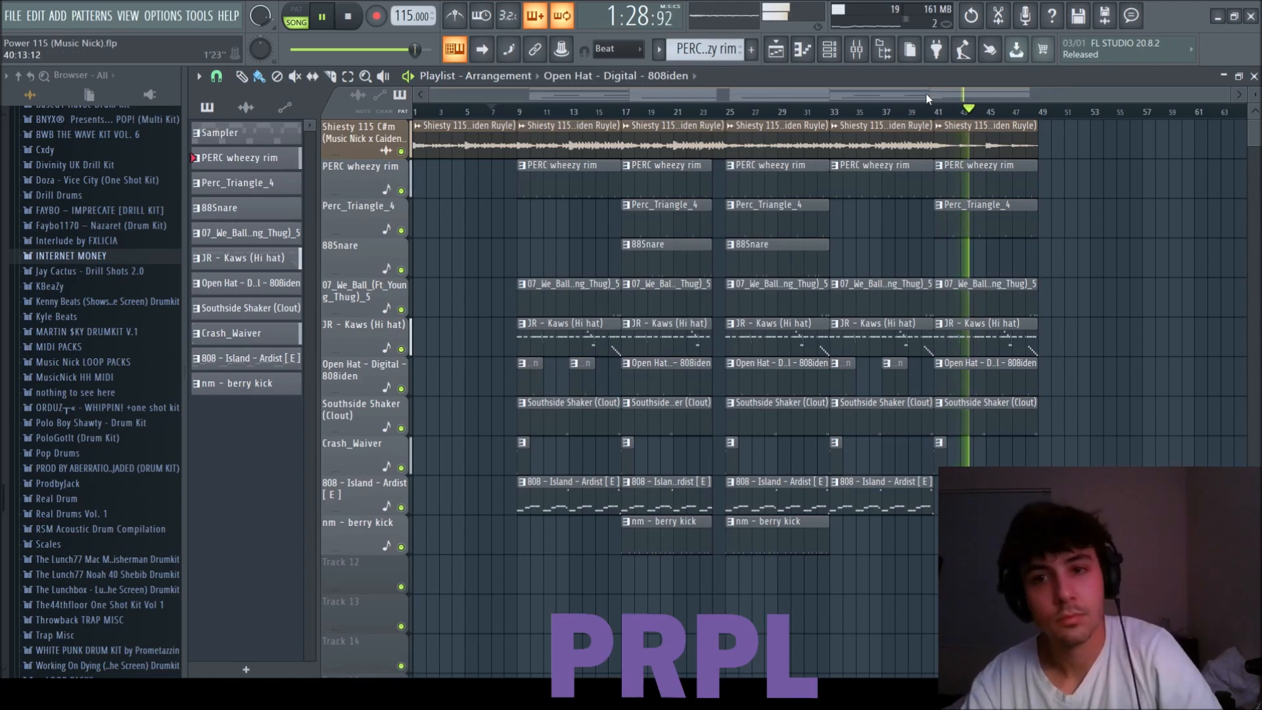
{"action": "left_click_drag", "start_coordinate": [966, 94], "coordinate": [1065, 99]}
{"action": "scroll", "coordinate": [1030, 382], "scroll_direction": "up", "scroll_amount": 3}
{"action": "left_click_drag", "start_coordinate": [1070, 453], "coordinate": [939, 198]}
{"action": "key", "text": "ctrl+d"}
{"action": "key", "text": "F6"}
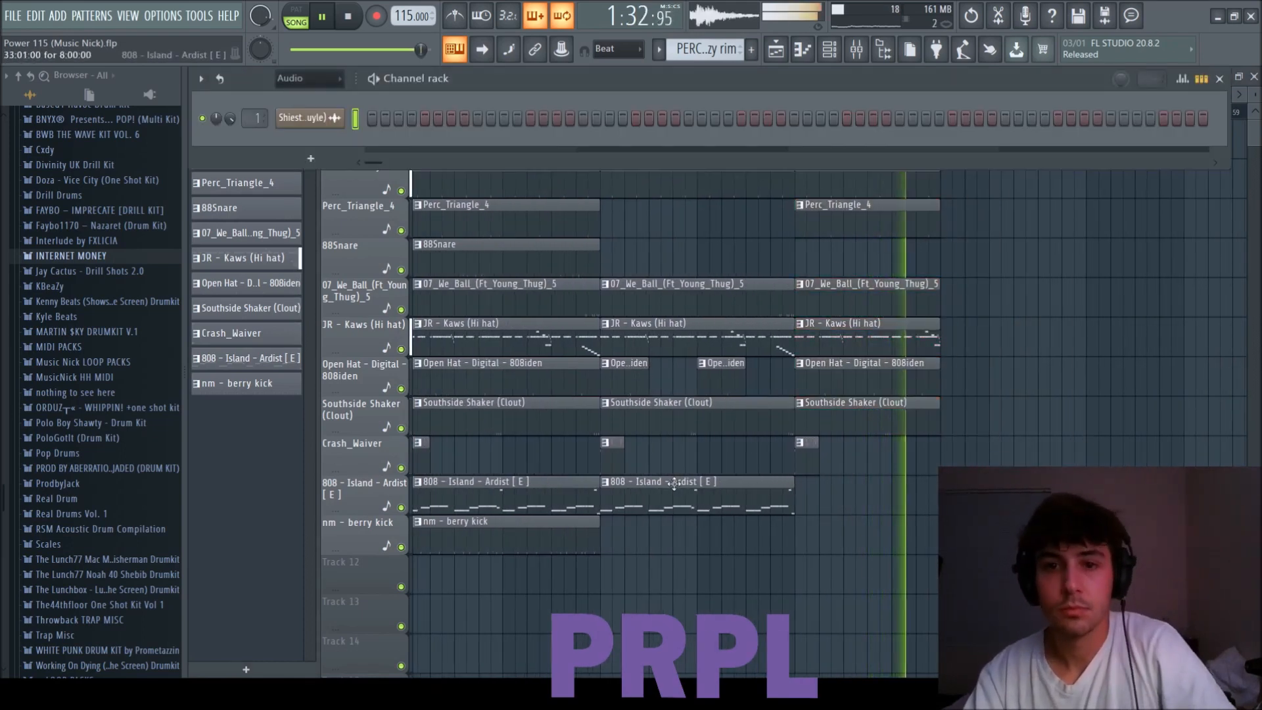
{"action": "key", "text": "F9"}
{"action": "right_click", "coordinate": [1035, 234]}
{"action": "scroll", "coordinate": [1050, 394], "scroll_direction": "down", "scroll_amount": 3}
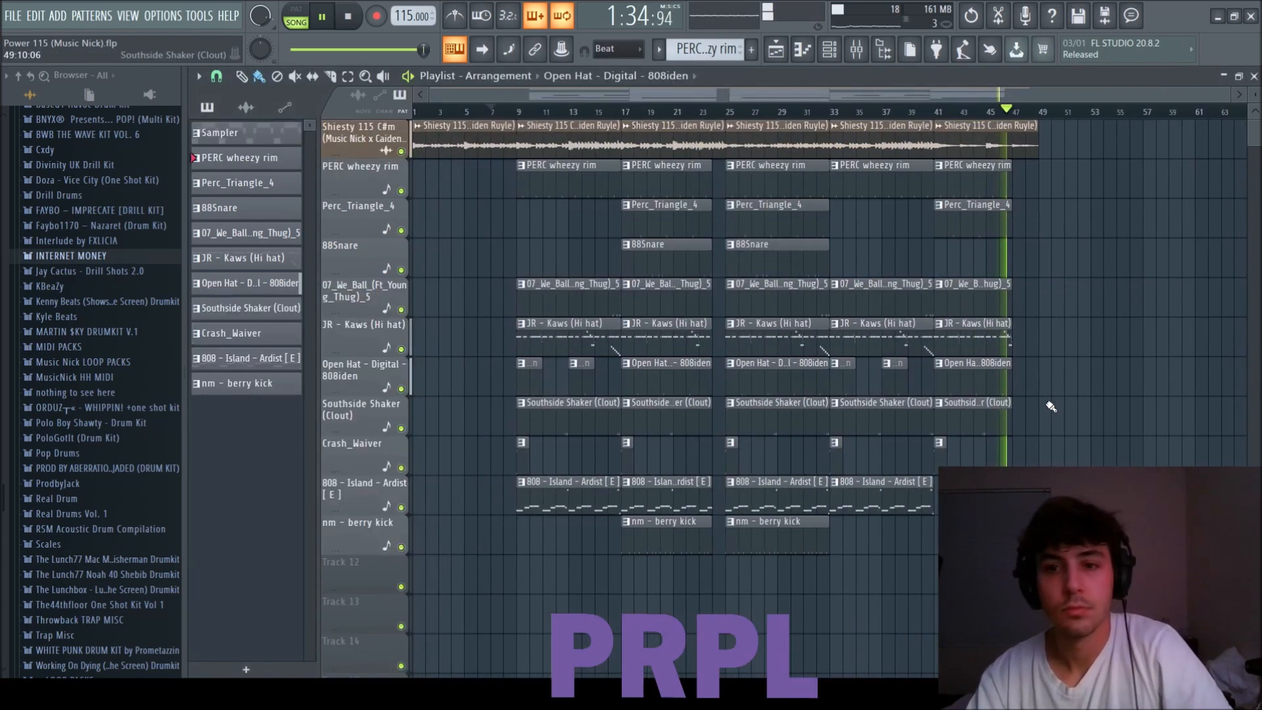
Duplicate all melody and drum clips from bar 9 onward so the copy starts at bar 49.
{"action": "left_click_drag", "start_coordinate": [1164, 596], "coordinate": [523, 118]}
{"action": "key", "text": "ctrl+b"}
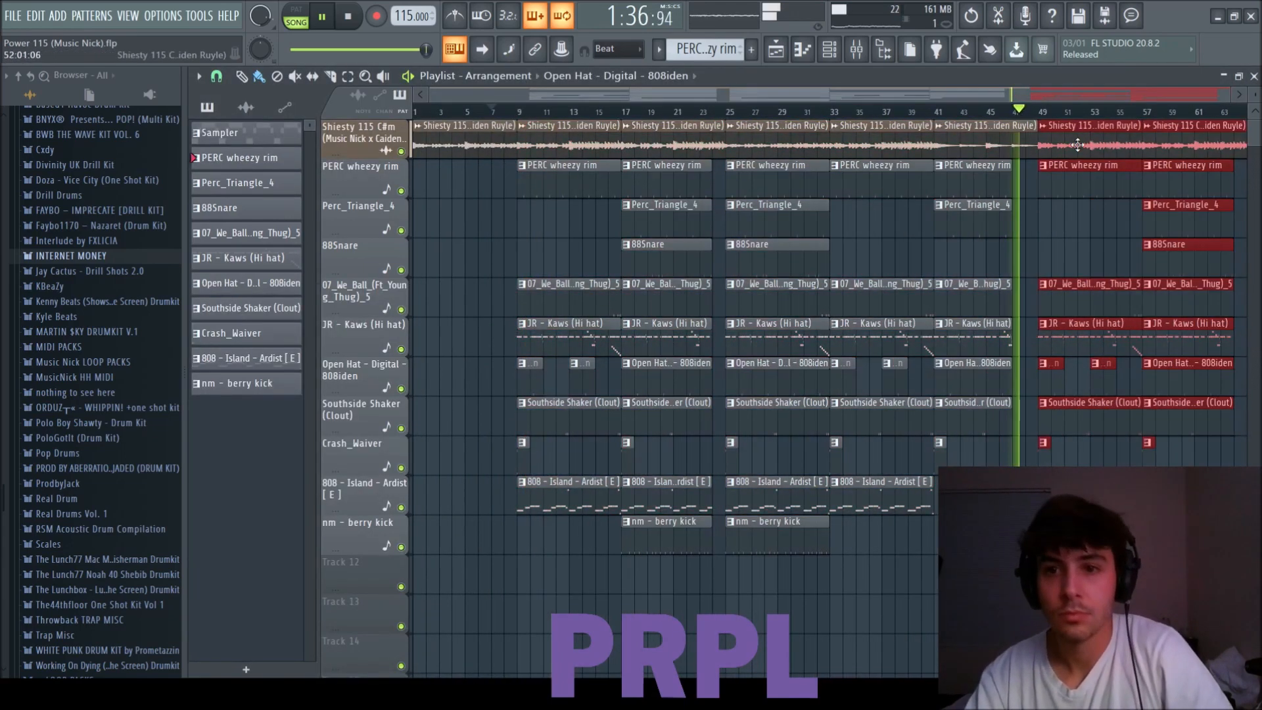
{"action": "scroll", "coordinate": [1072, 144], "scroll_direction": "down", "scroll_amount": 2}
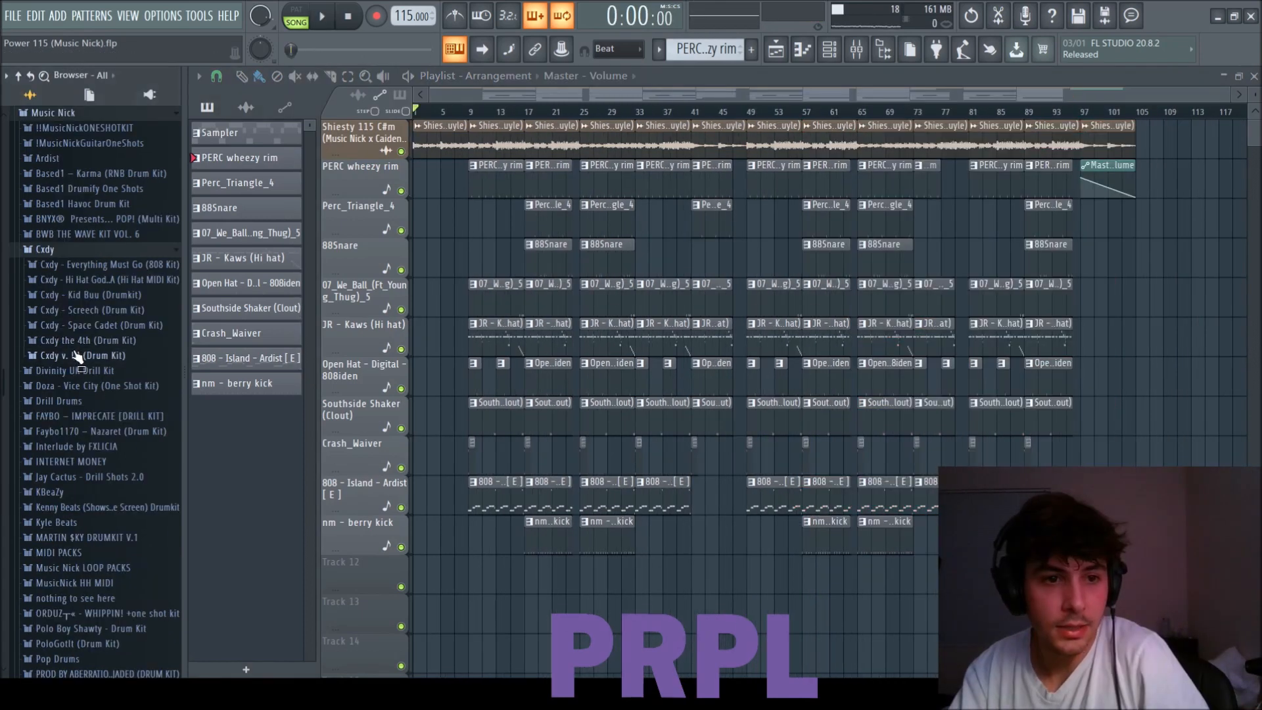
Add the FX transition combined sample from the Cxdy v. III kit's FX folder to Track 12 just before bar 9.
{"action": "left_click", "coordinate": [62, 404]}
{"action": "left_click_drag", "start_coordinate": [69, 448], "coordinate": [466, 579]}
{"action": "scroll", "coordinate": [467, 578], "scroll_direction": "up", "scroll_amount": 7}
{"action": "double_click", "coordinate": [488, 560]}
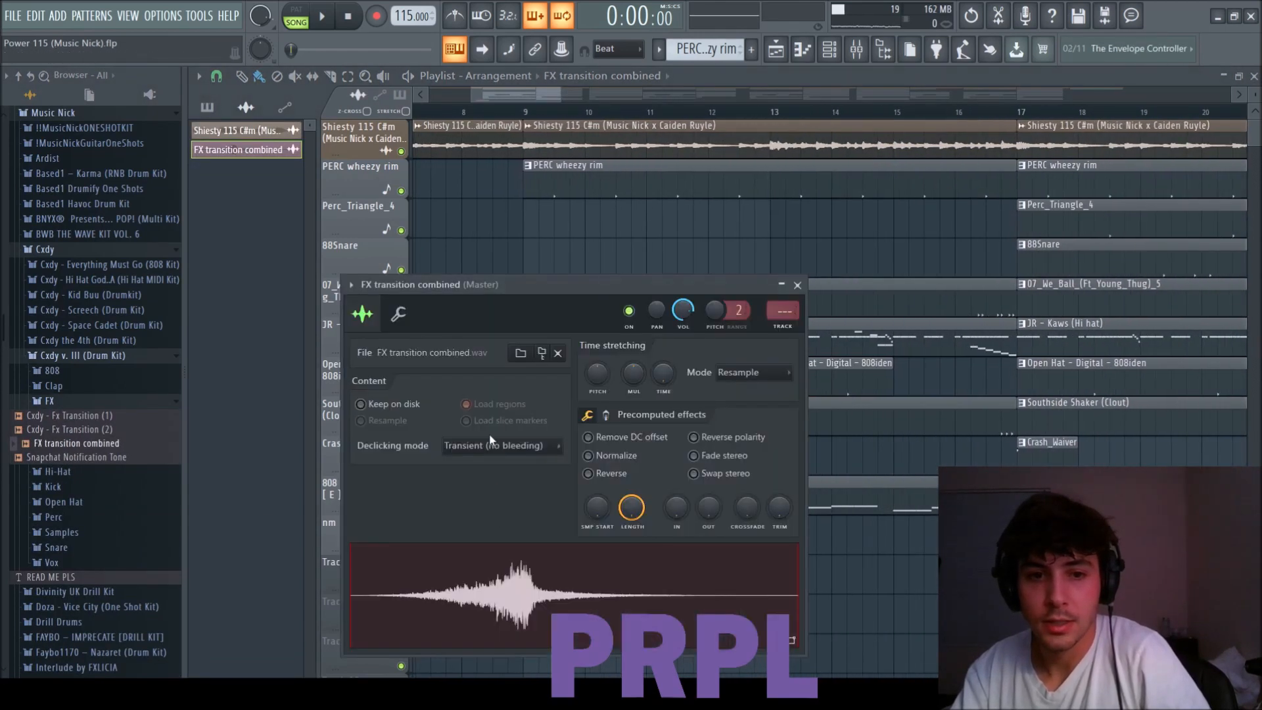
{"action": "left_click", "coordinate": [797, 285]}
{"action": "scroll", "coordinate": [555, 604], "scroll_direction": "up", "scroll_amount": 5}
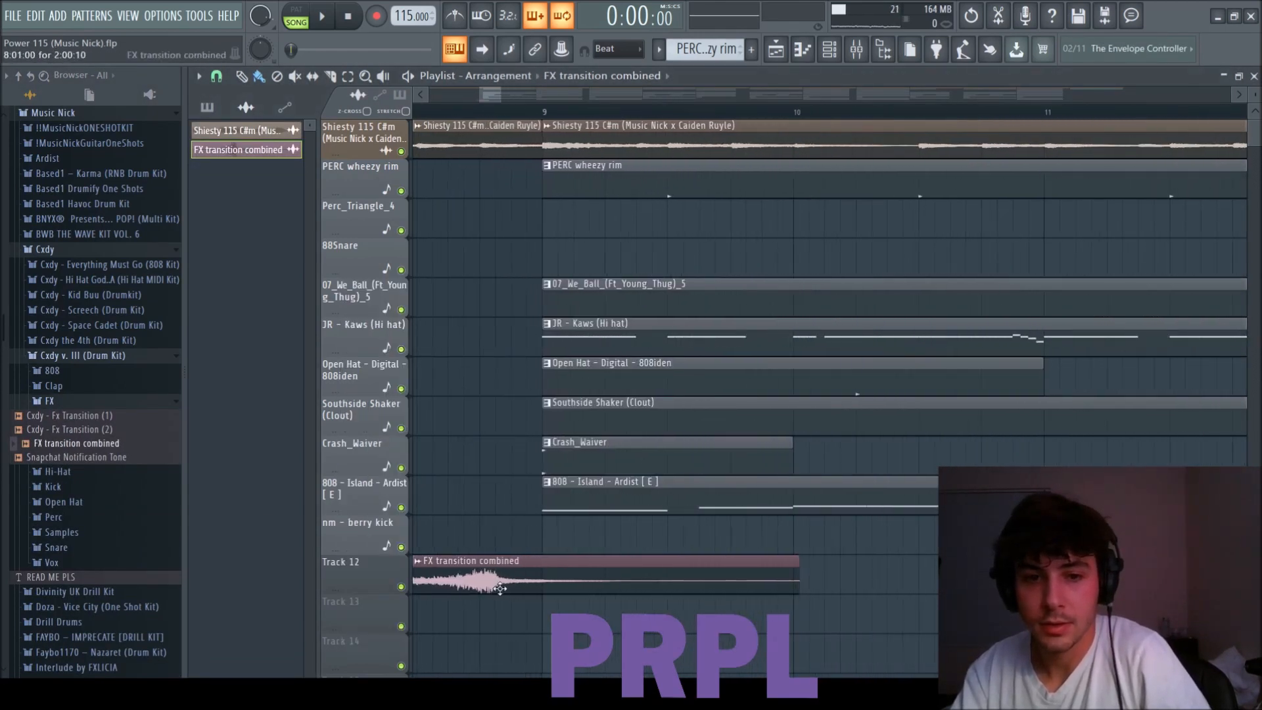
Route the FX transition to mixer track 14 at a lower volume and align its loudest peak with bar 9.
{"action": "key", "text": "space"}
{"action": "key", "text": "F6"}
{"action": "key", "text": "F9"}
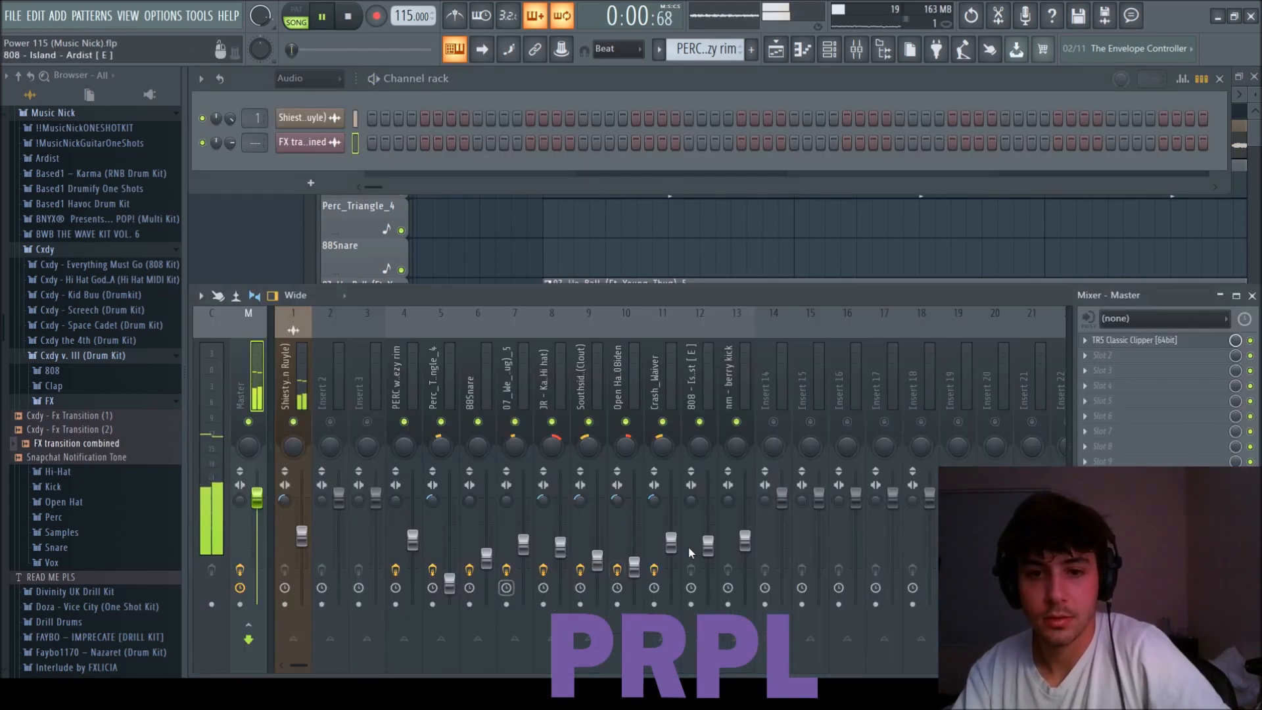
{"action": "left_click_drag", "start_coordinate": [781, 497], "coordinate": [784, 524]}
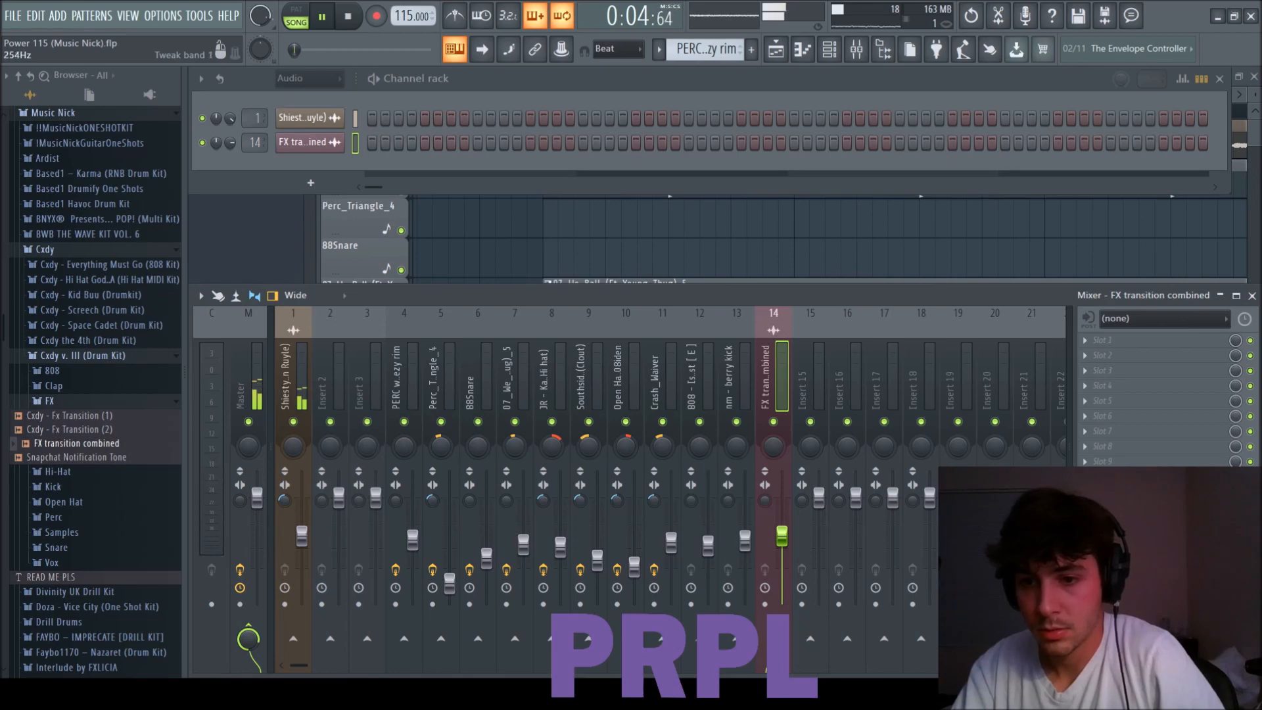
{"action": "key", "text": "F9"}
{"action": "key", "text": "F6"}
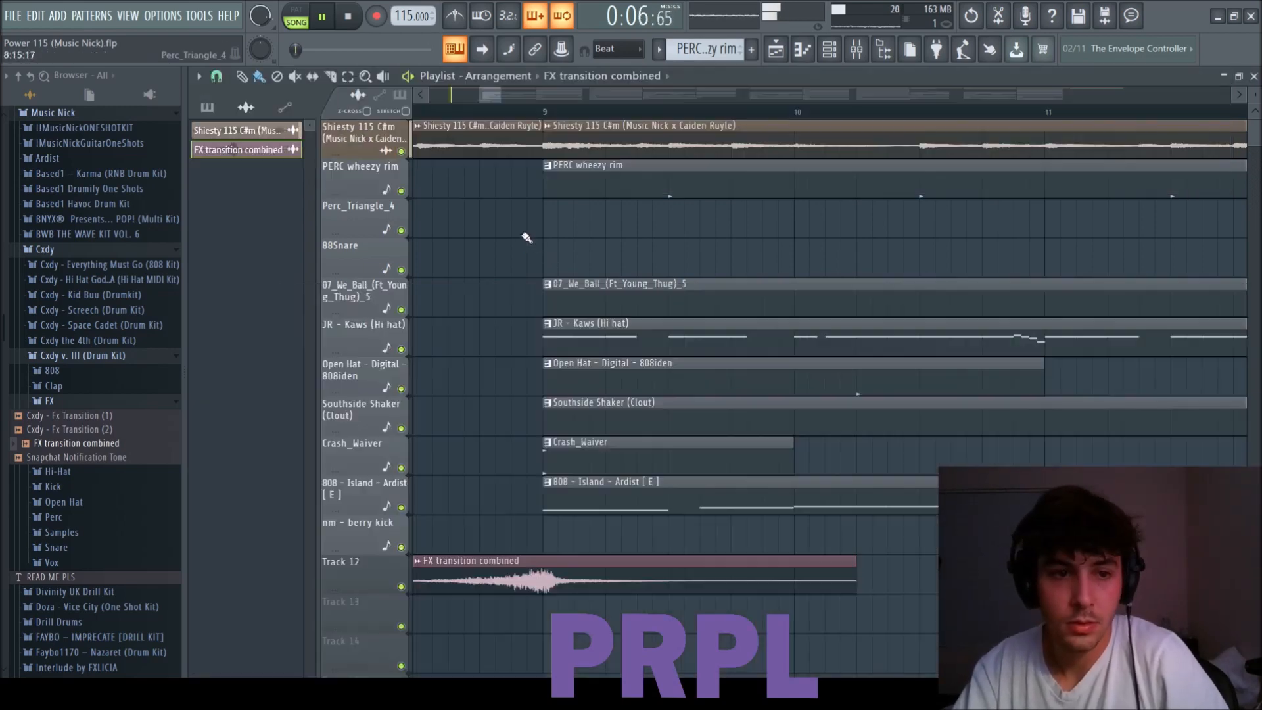
Add the hey nick tag from the nothing to see here folder to Track 13, starting at bar 7.
{"action": "left_click", "coordinate": [63, 253]}
{"action": "scroll", "coordinate": [40, 360], "scroll_direction": "down", "scroll_amount": 6}
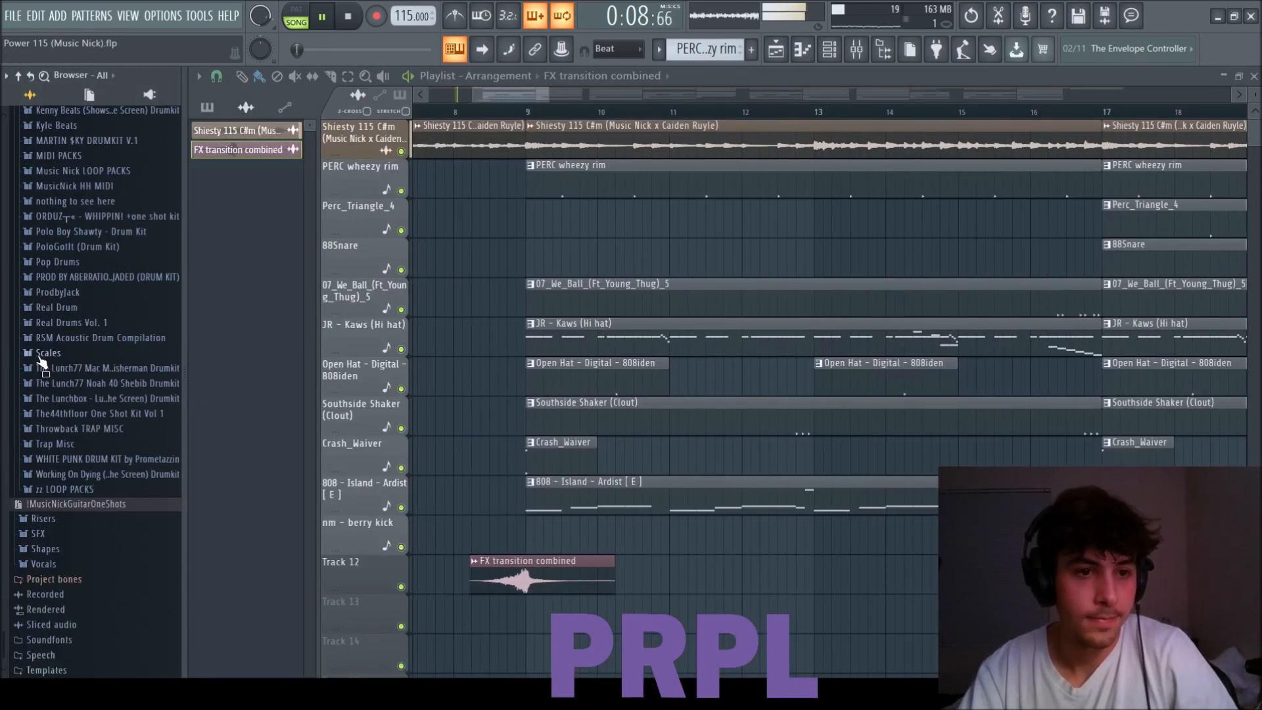
{"action": "left_click", "coordinate": [75, 201]}
{"action": "left_click_drag", "start_coordinate": [55, 308], "coordinate": [455, 617]}
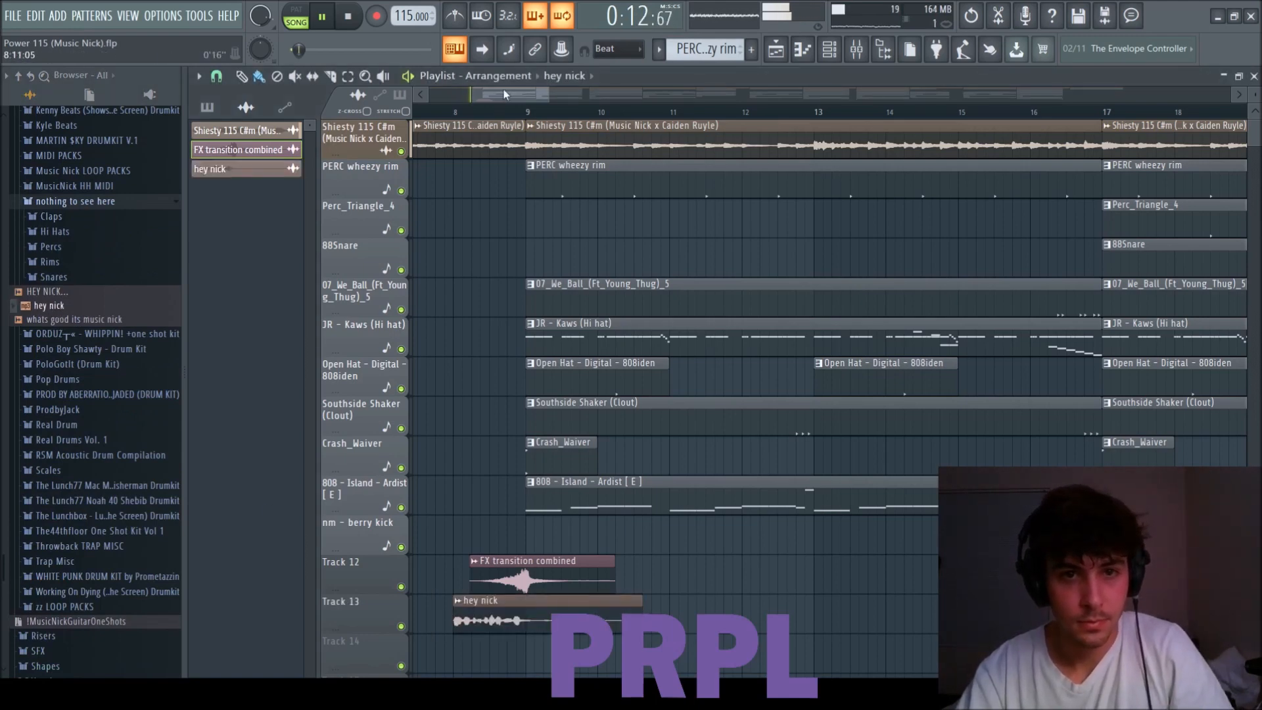
{"action": "left_click_drag", "start_coordinate": [505, 95], "coordinate": [468, 95]}
{"action": "left_click_drag", "start_coordinate": [893, 633], "coordinate": [829, 633]}
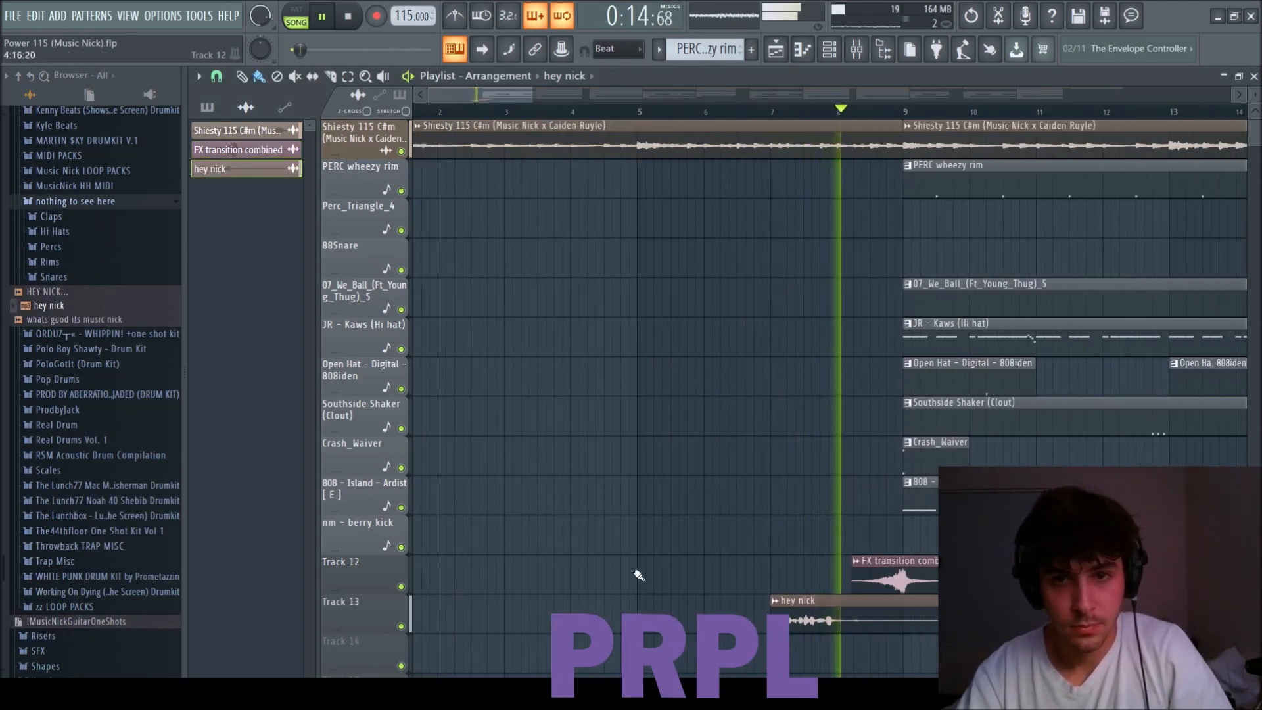
Select mixer track 15 for the hey nick tag and copy the FX transition clip to bar 49.
{"action": "scroll", "coordinate": [639, 578], "scroll_direction": "down", "scroll_amount": 4}
{"action": "key", "text": "F9"}
{"action": "left_click", "coordinate": [818, 498]}
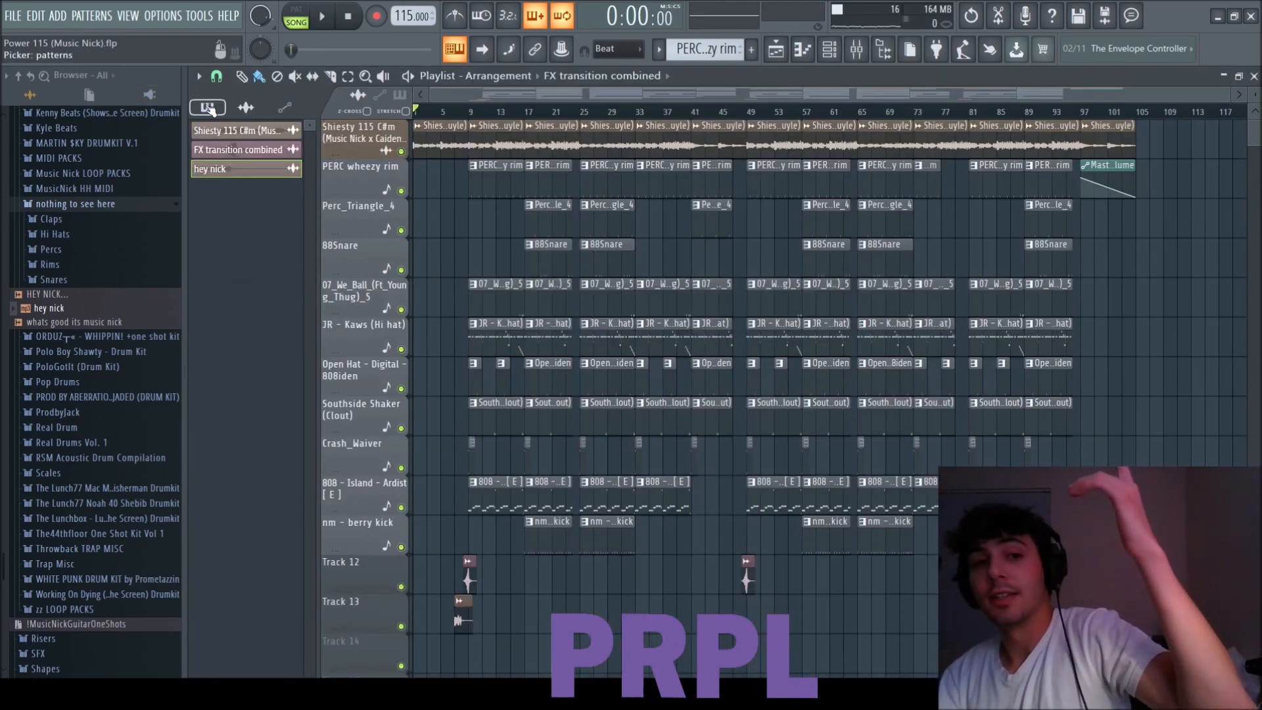
Show the pattern list with reduced track heights, then play back the arrangement and stop it.
{"action": "left_click", "coordinate": [208, 107]}
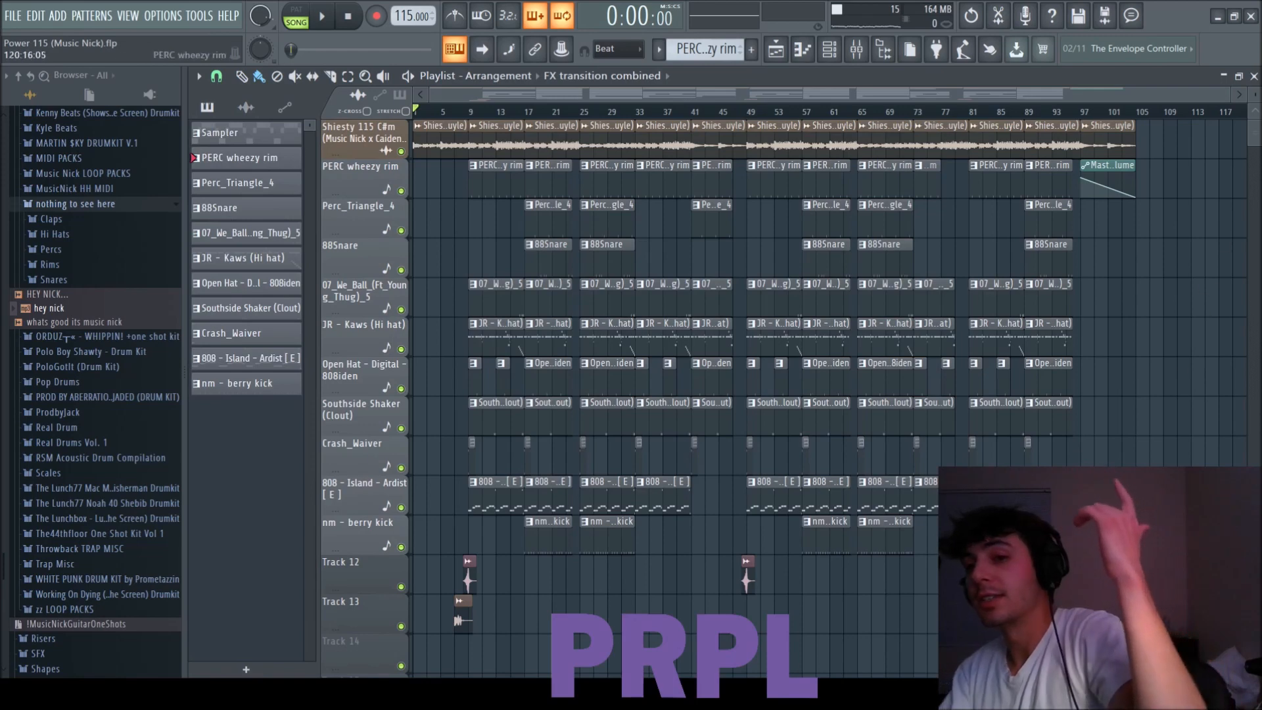
{"action": "left_click_drag", "start_coordinate": [1259, 93], "coordinate": [1259, 97]}
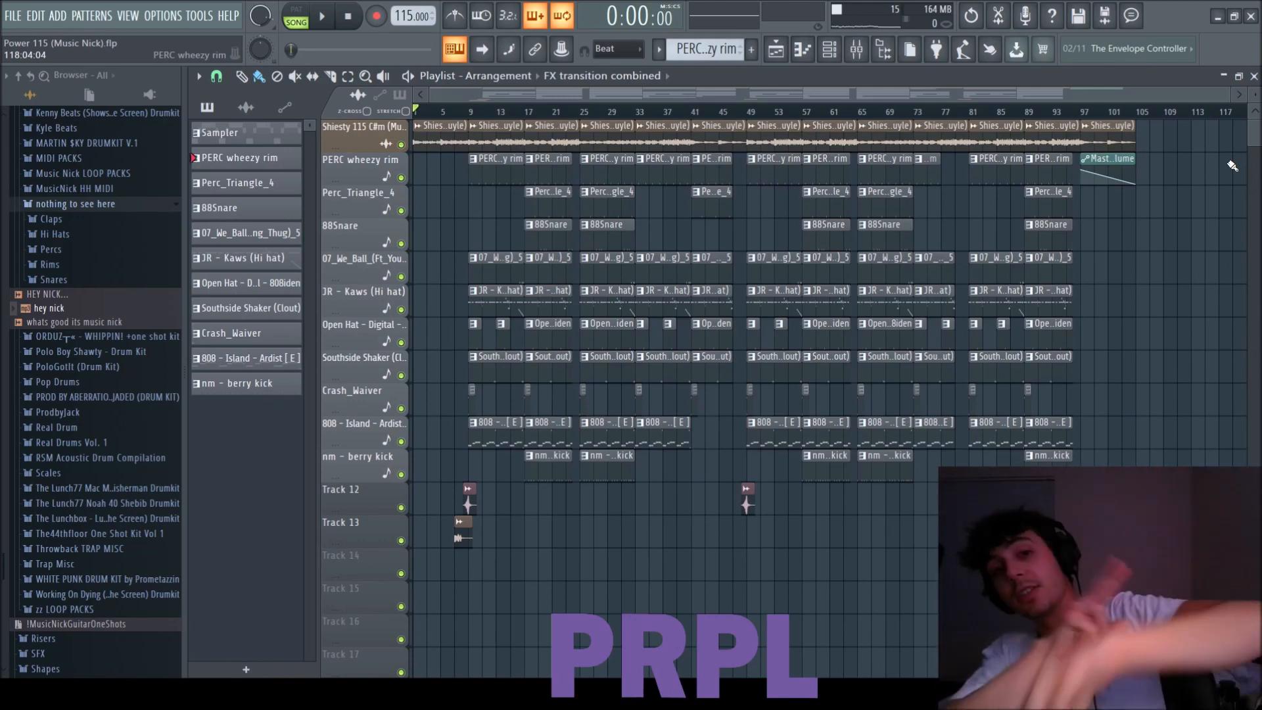
{"action": "left_click", "coordinate": [322, 17]}
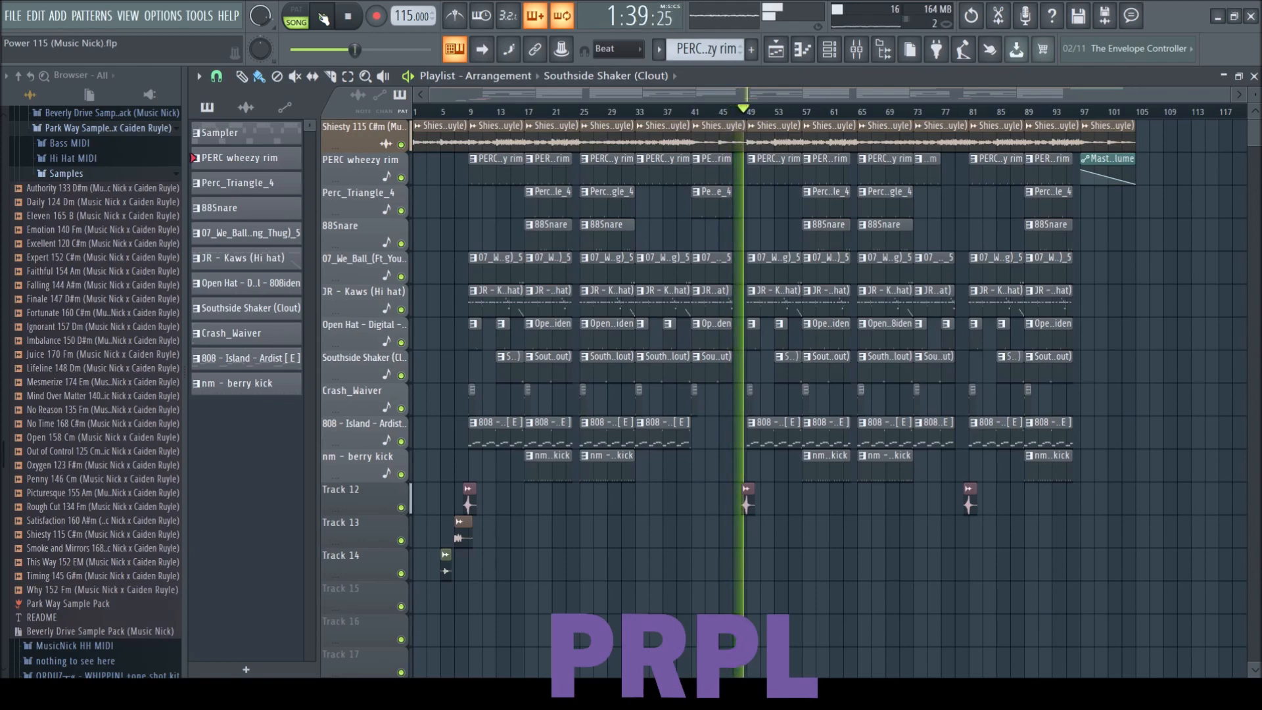
{"action": "key", "text": "space"}
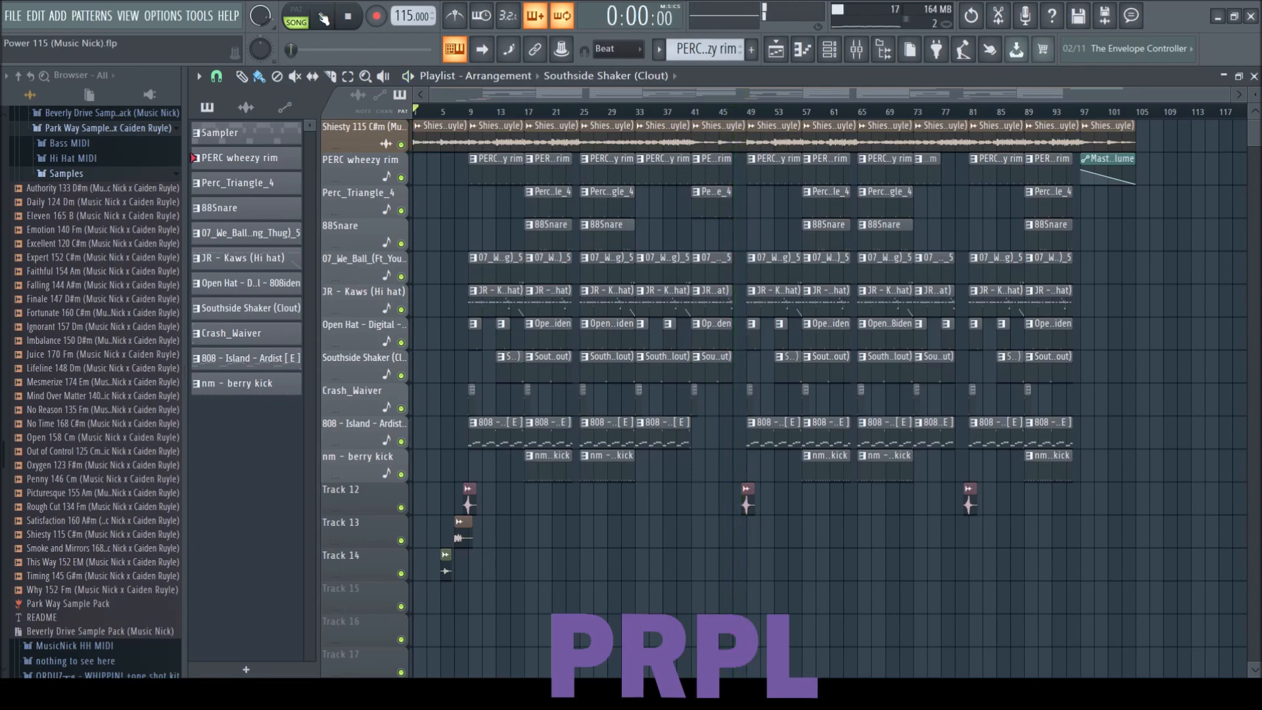